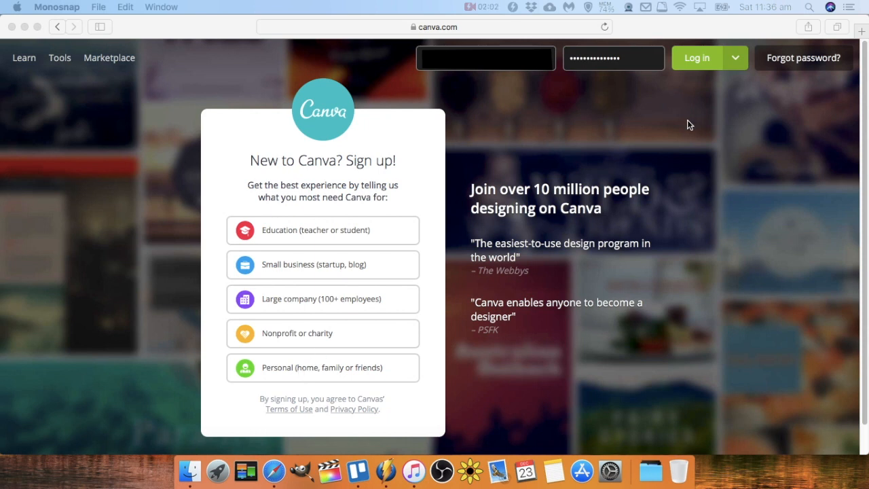
Log in and create a new YouTube Thumbnail design from the list of design types.
left_click(696, 59)
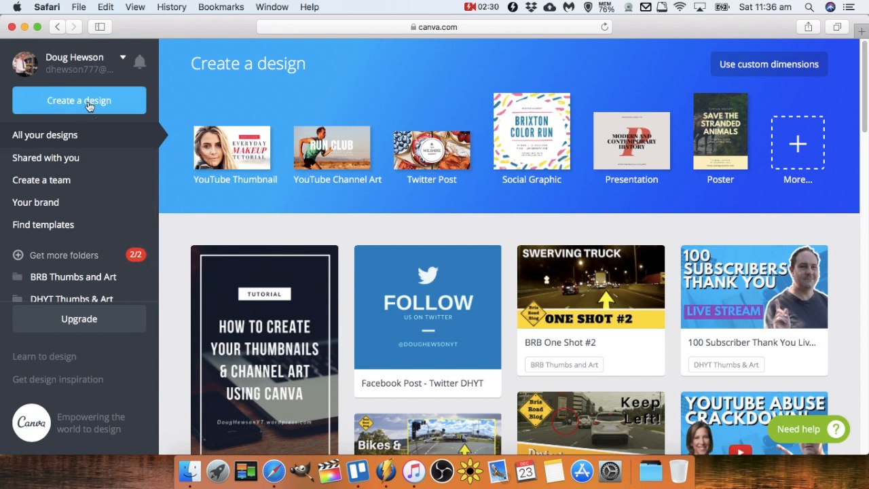
left_click(99, 105)
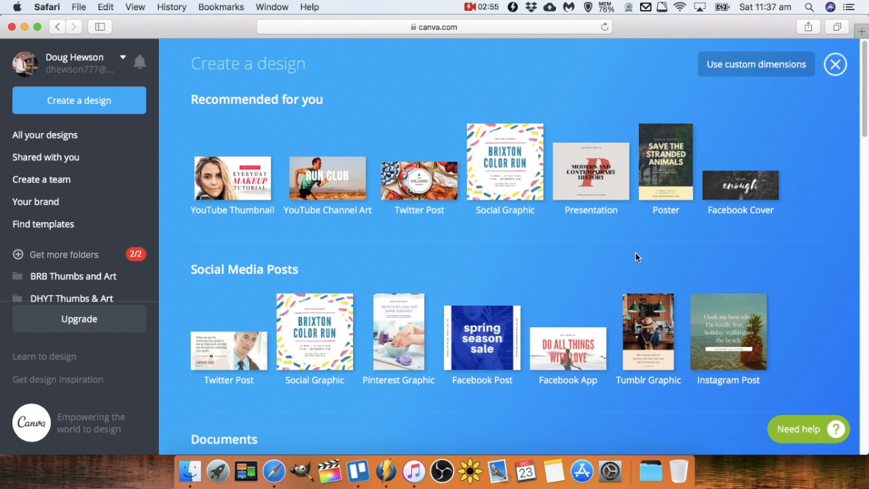
scroll(636, 252, "down", 4)
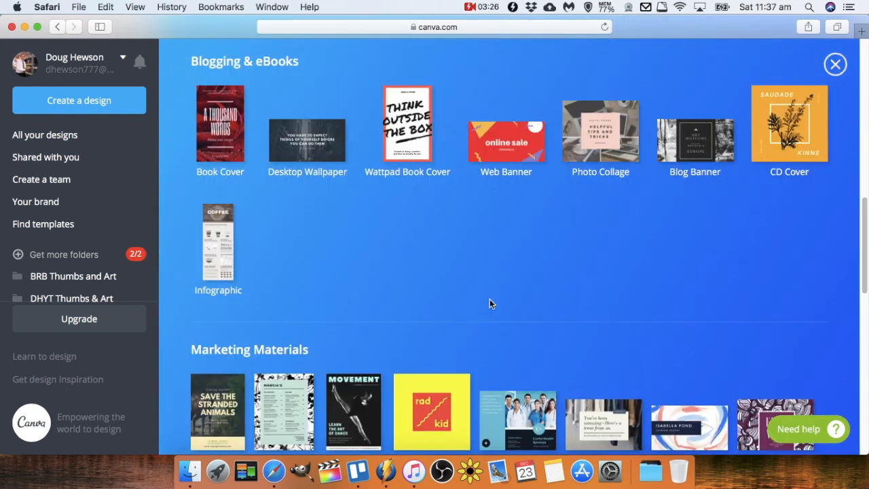
scroll(489, 299, "up", 2)
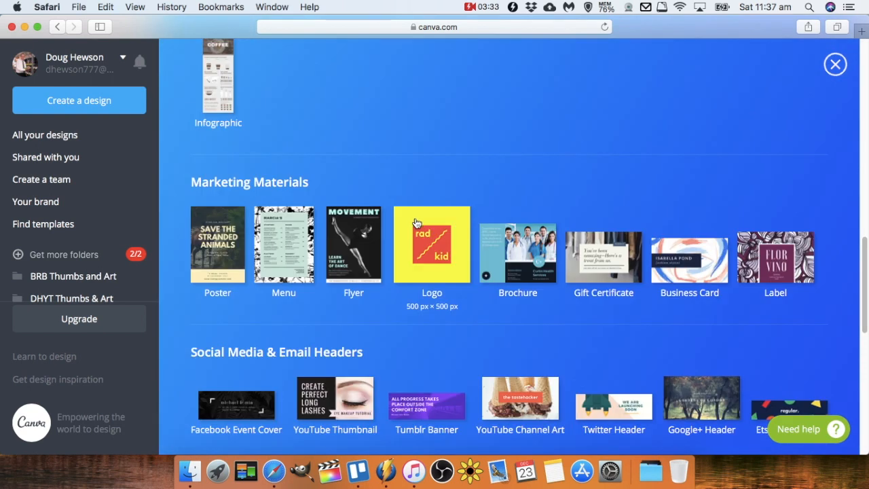
scroll(416, 226, "down", 3)
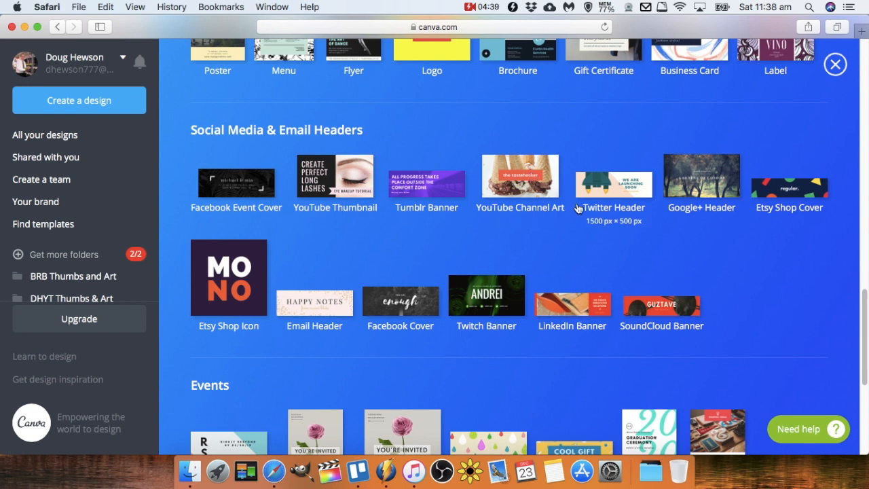
scroll(587, 210, "down", 4)
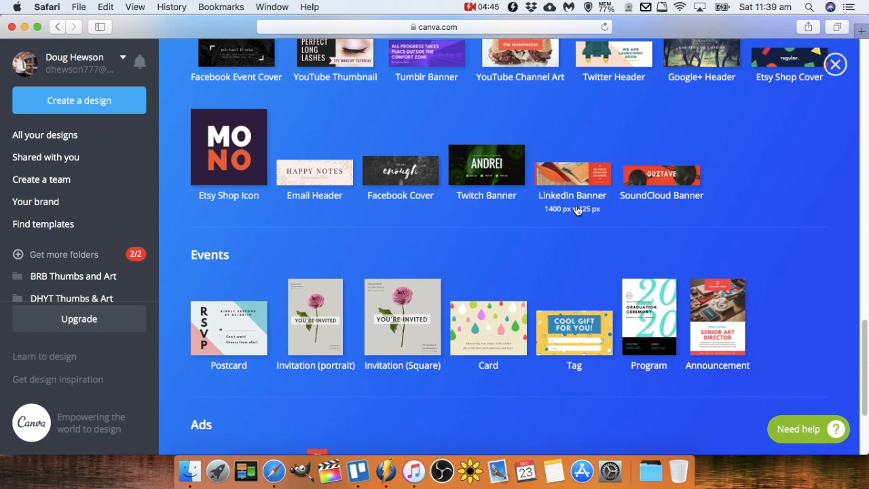
scroll(576, 209, "down", 5)
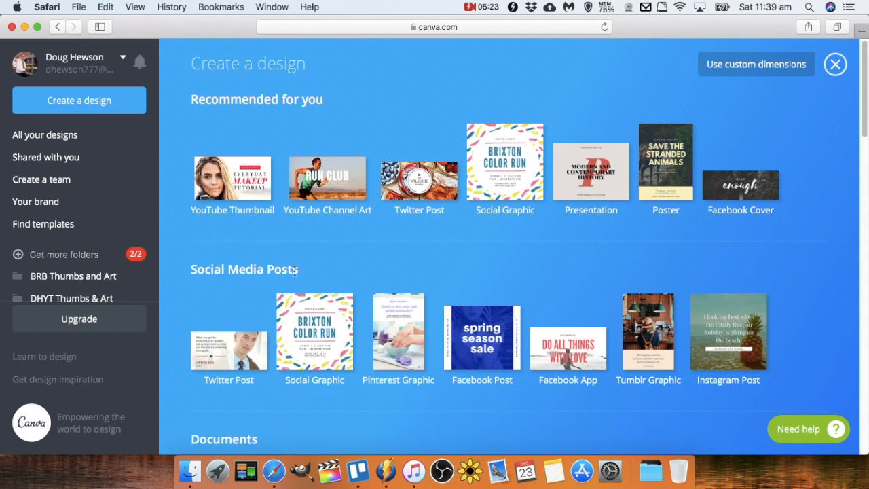
left_click(229, 211)
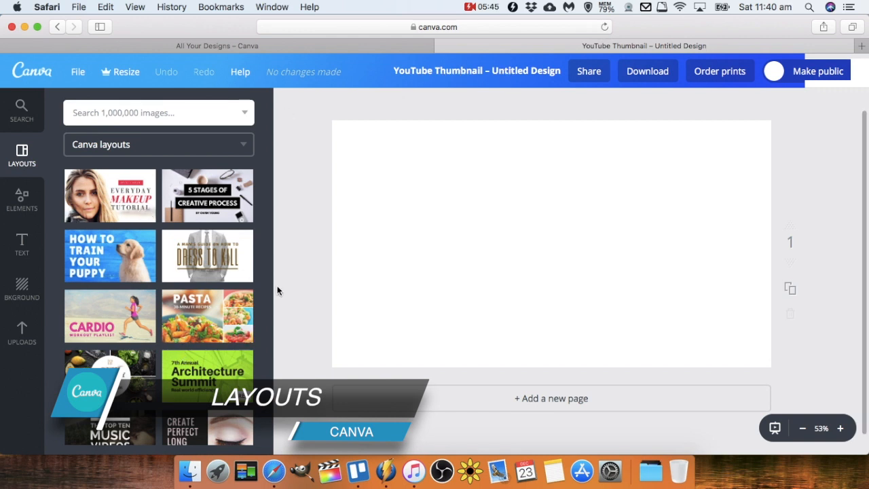
Apply the 'How to photograph the night sky' layout to the blank thumbnail.
left_click_drag(267, 287, 269, 402)
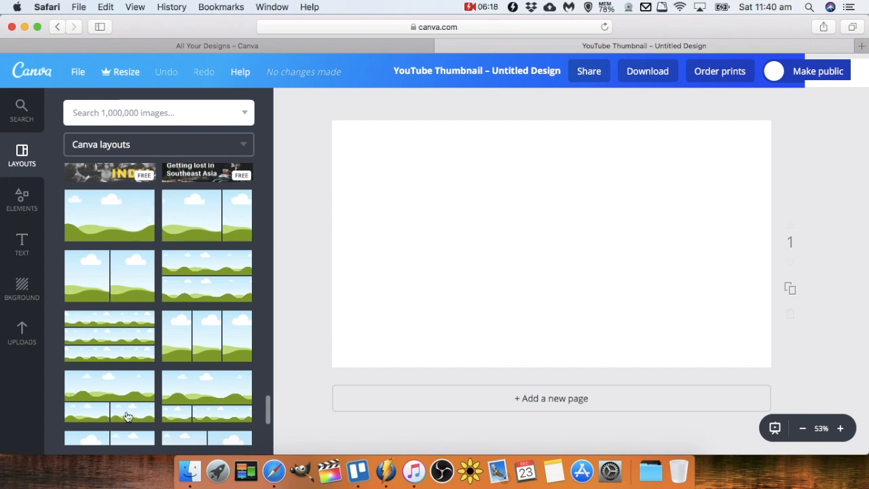
left_click_drag(267, 401, 272, 409)
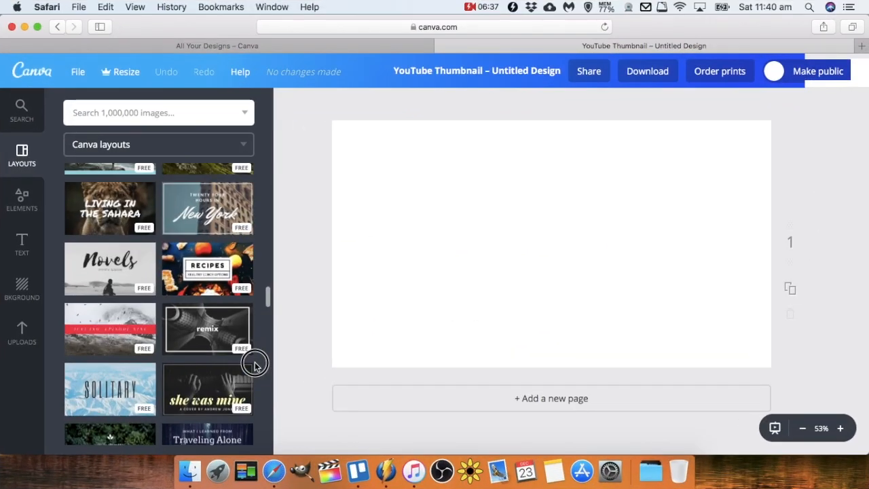
scroll(254, 365, "up", 10)
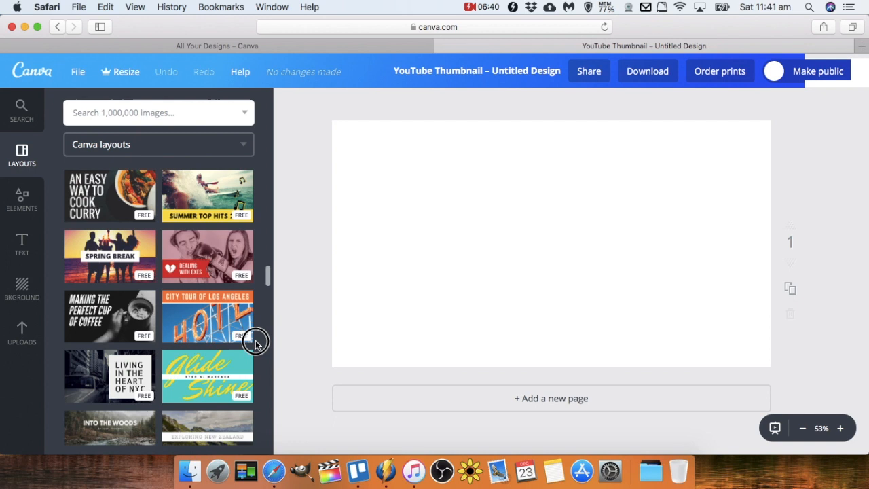
scroll(257, 340, "up", 5)
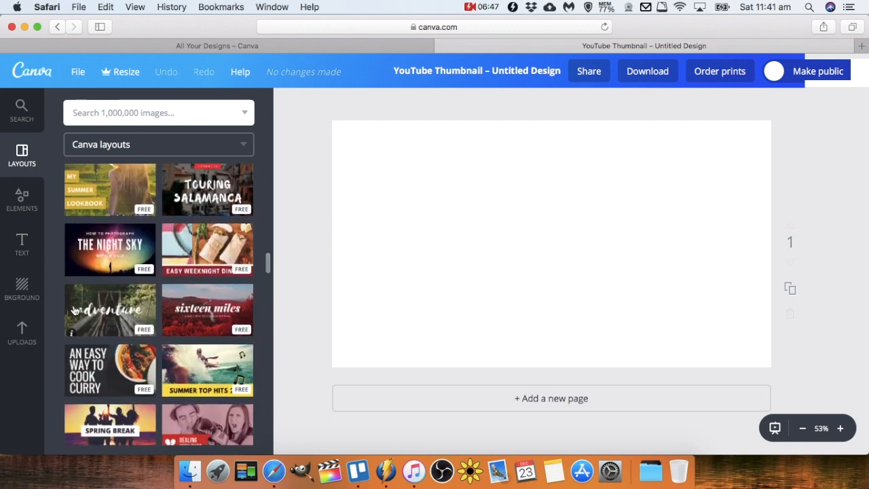
left_click(100, 267)
left_click(102, 251)
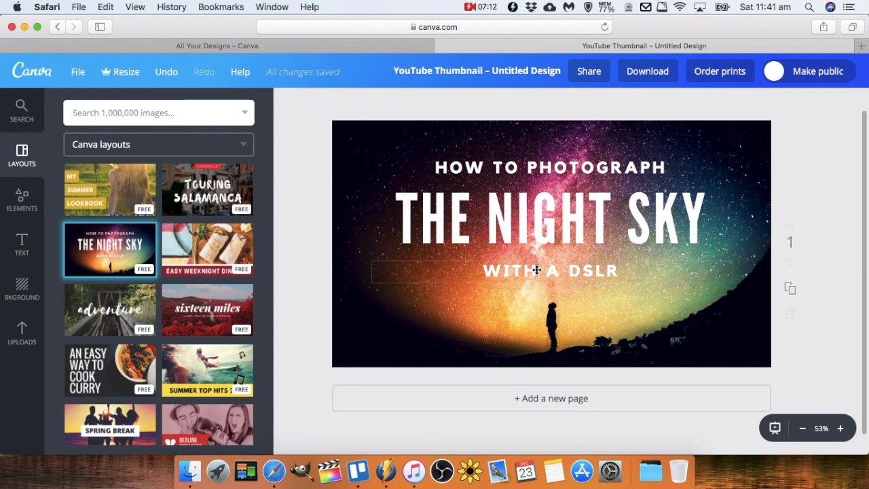
Browse the free photos available among the design elements.
left_click(543, 164)
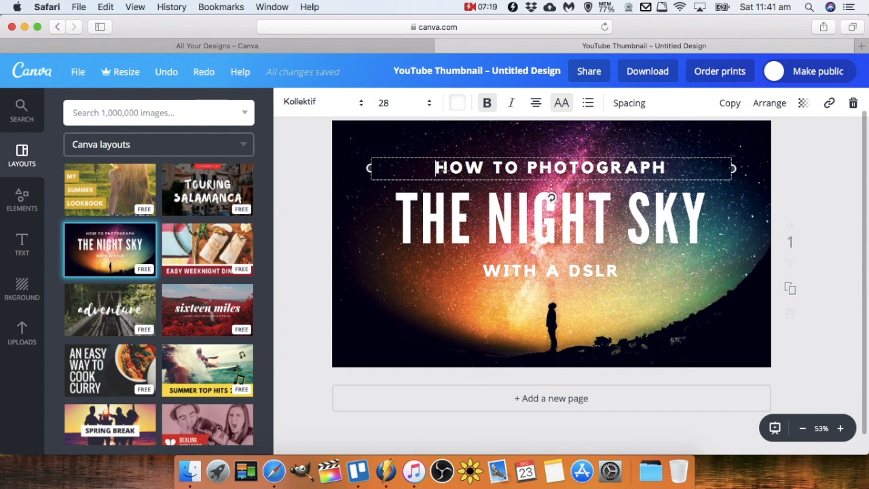
left_click(24, 201)
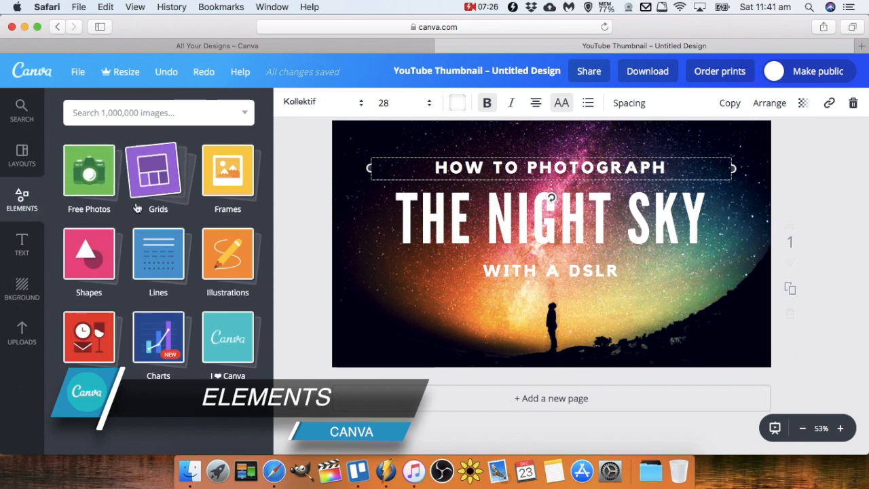
left_click(94, 178)
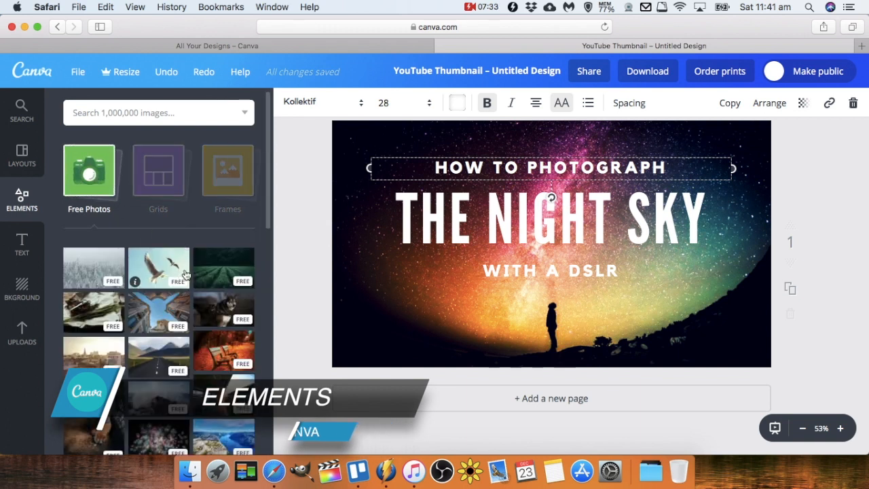
scroll(186, 292, "down", 10)
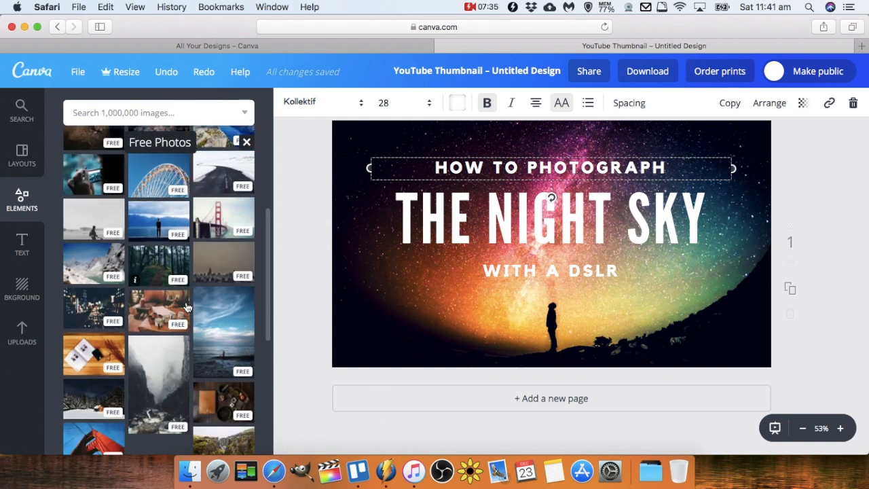
scroll(188, 307, "down", 3)
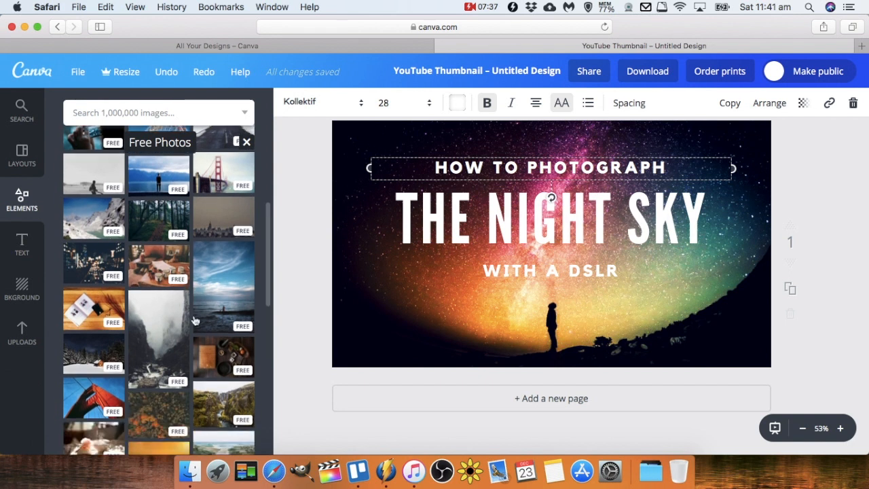
scroll(195, 321, "down", 5)
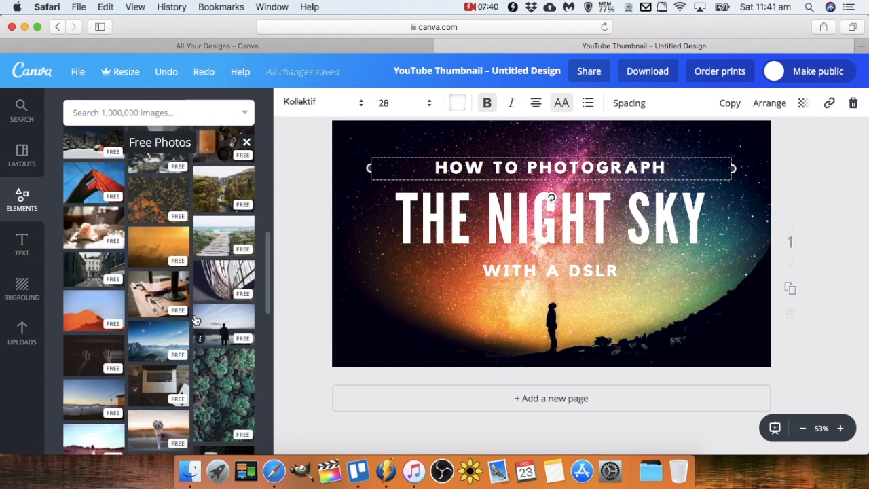
scroll(195, 320, "down", 2)
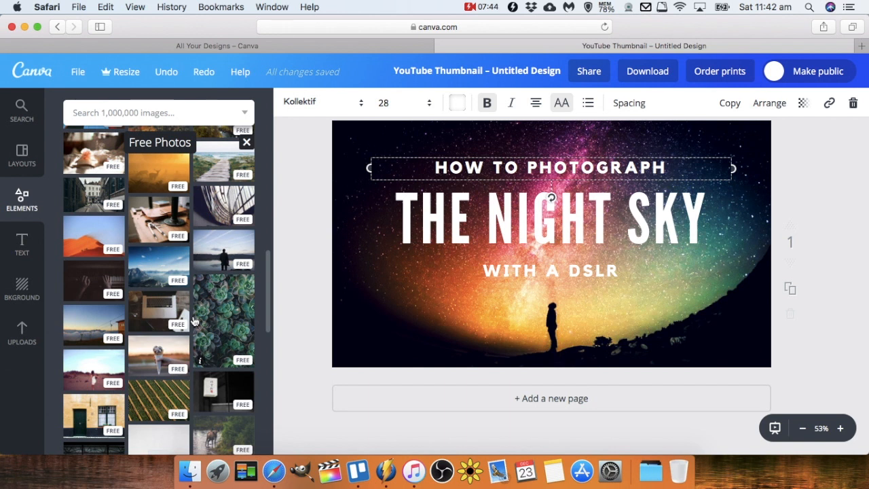
scroll(193, 319, "down", 10)
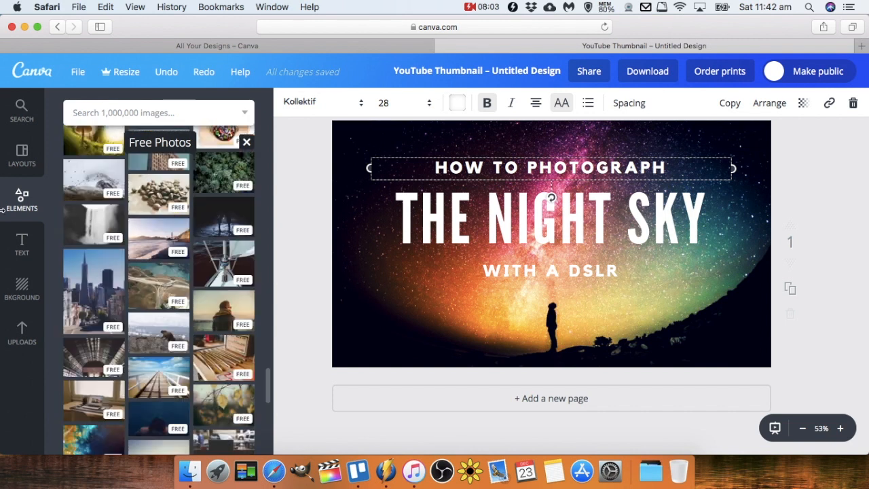
scroll(122, 203, "up", 15)
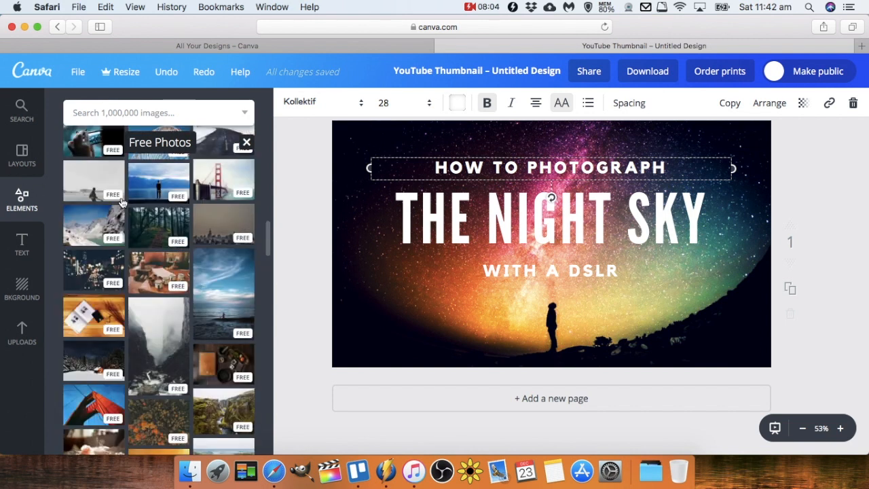
scroll(121, 203, "up", 5)
left_click(88, 187)
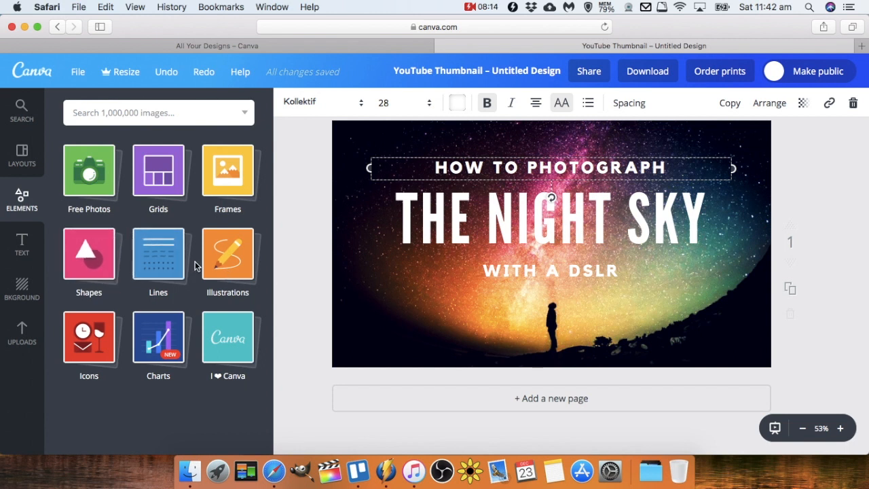
Browse the illustrations, lines and shapes available among the design elements.
left_click(230, 269)
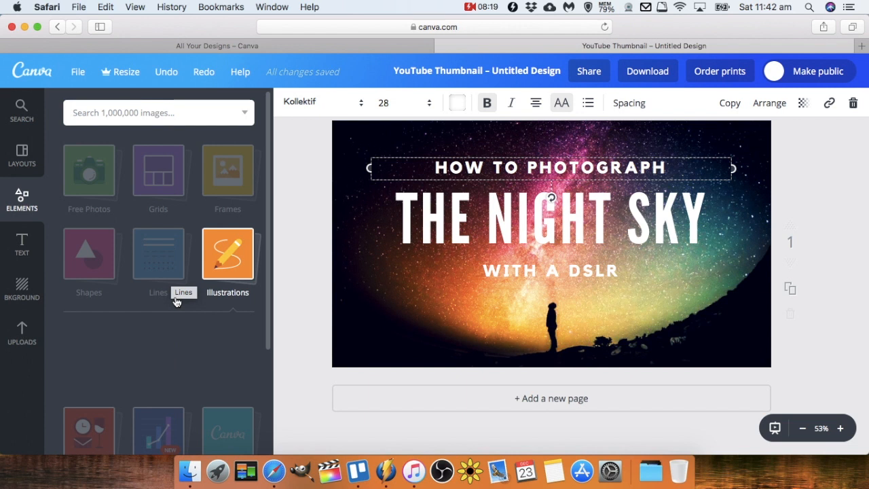
scroll(162, 381, "down", 5)
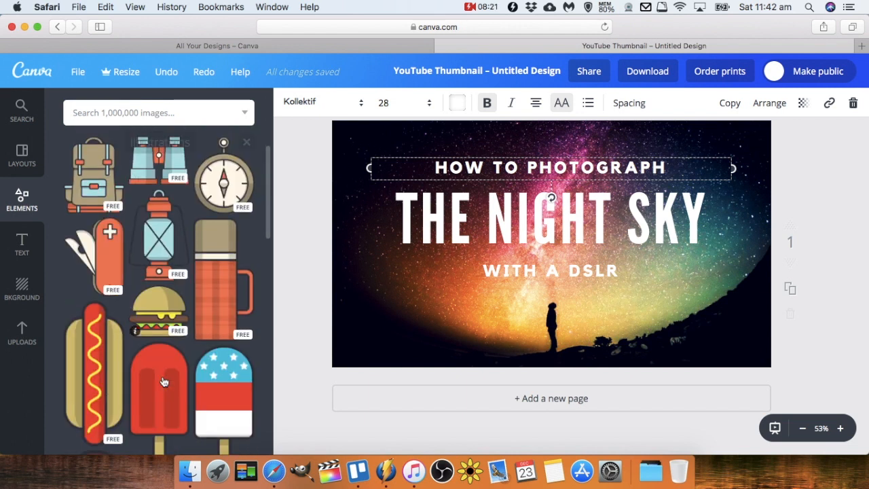
scroll(163, 381, "up", 5)
left_click(153, 259)
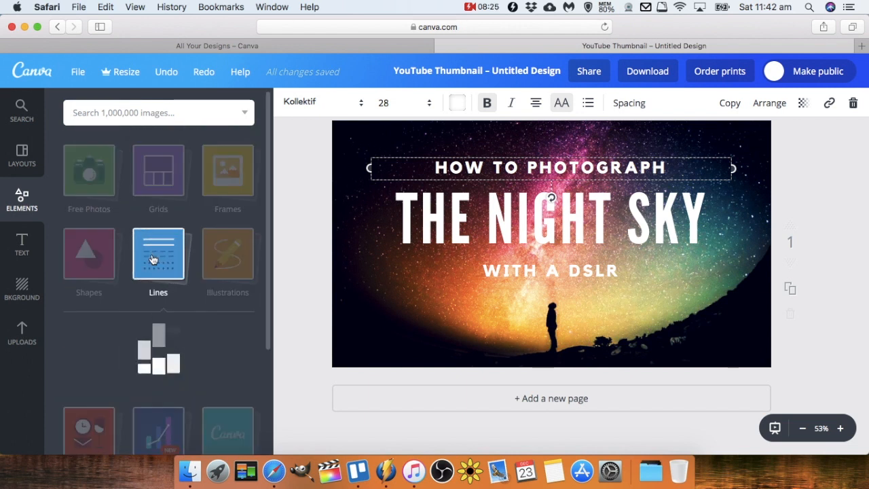
scroll(201, 299, "down", 2)
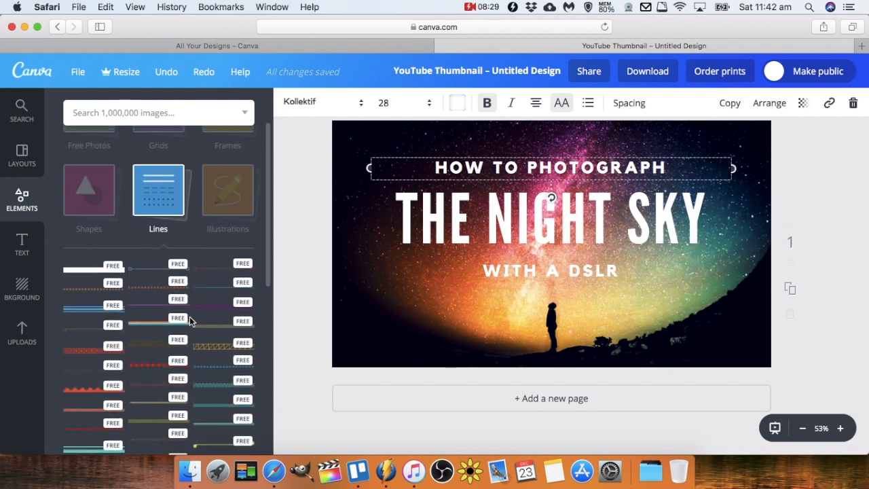
scroll(190, 316, "up", 2)
left_click(153, 279)
left_click(89, 261)
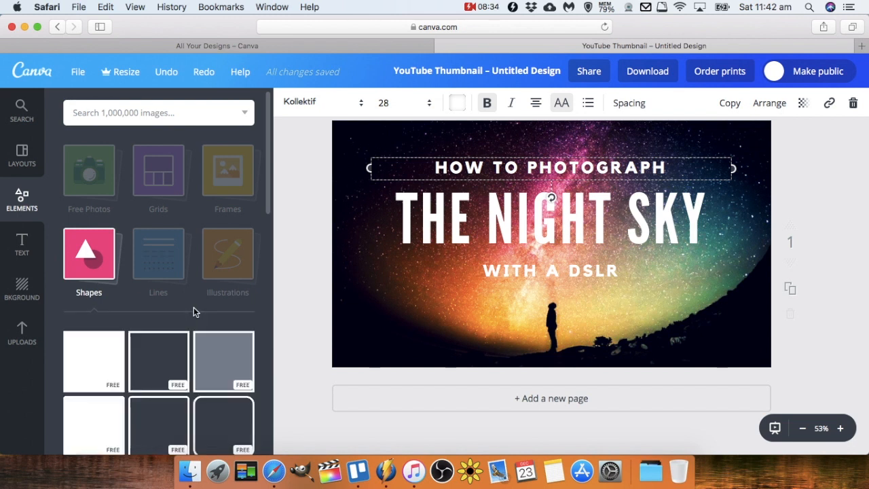
scroll(193, 311, "down", 5)
scroll(195, 318, "down", 2)
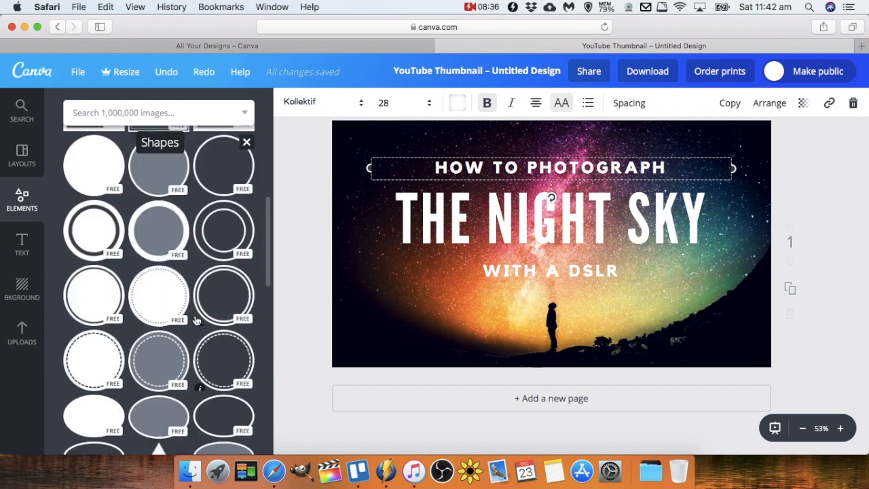
scroll(196, 320, "down", 3)
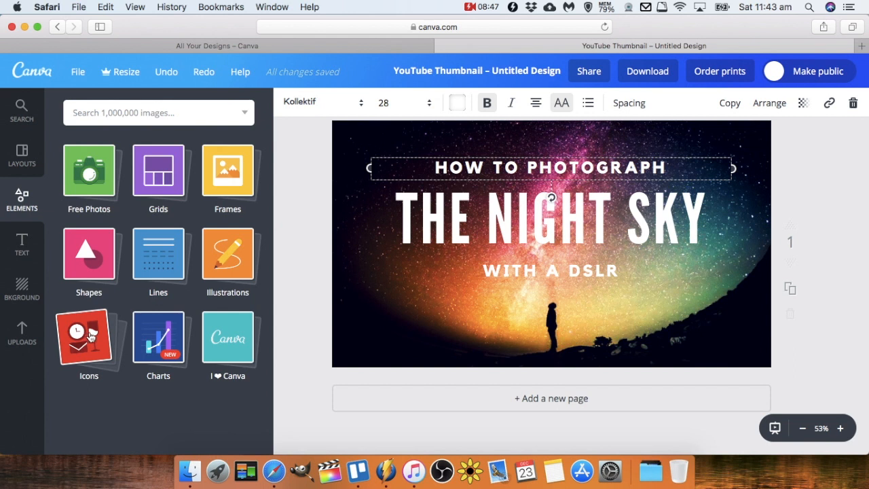
Add a circled checkmark icon and move it to the thumbnail's lower-left corner.
left_click(92, 335)
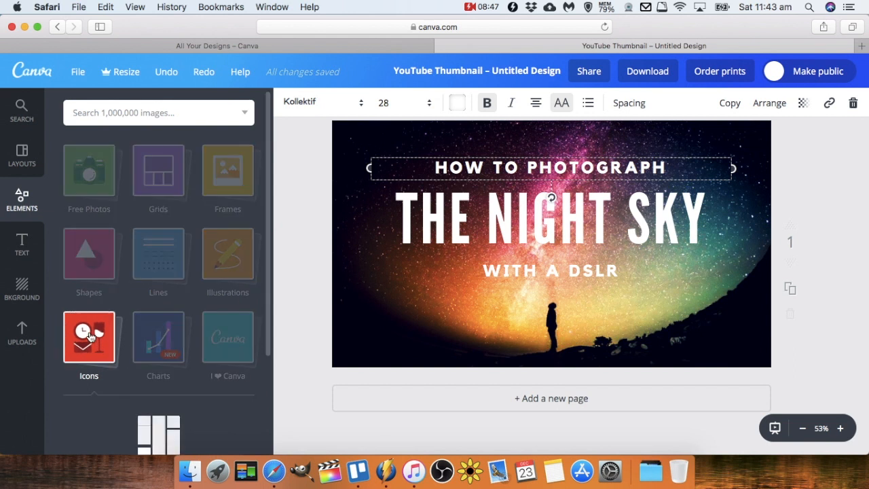
scroll(135, 317, "down", 3)
scroll(140, 316, "down", 5)
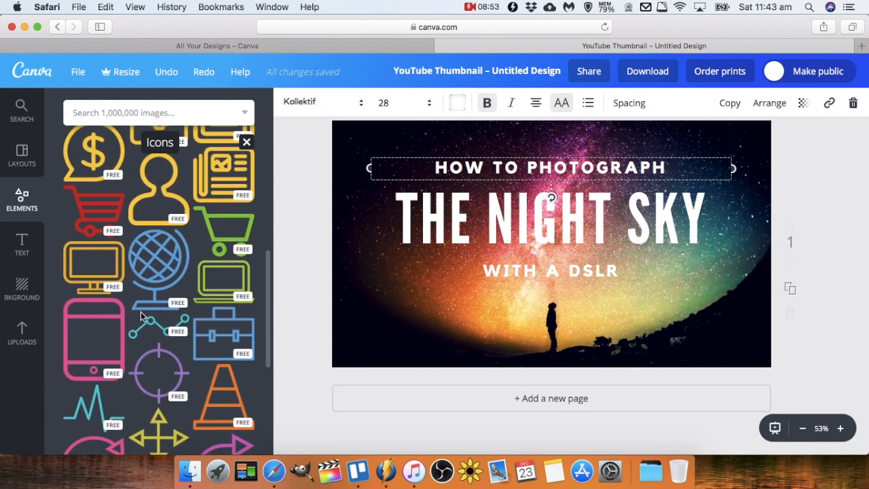
scroll(140, 320, "down", 4)
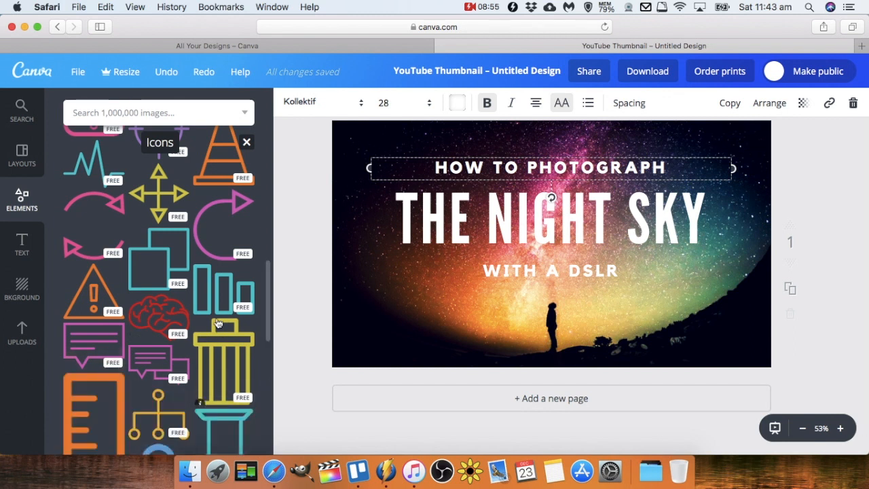
scroll(200, 352, "down", 5)
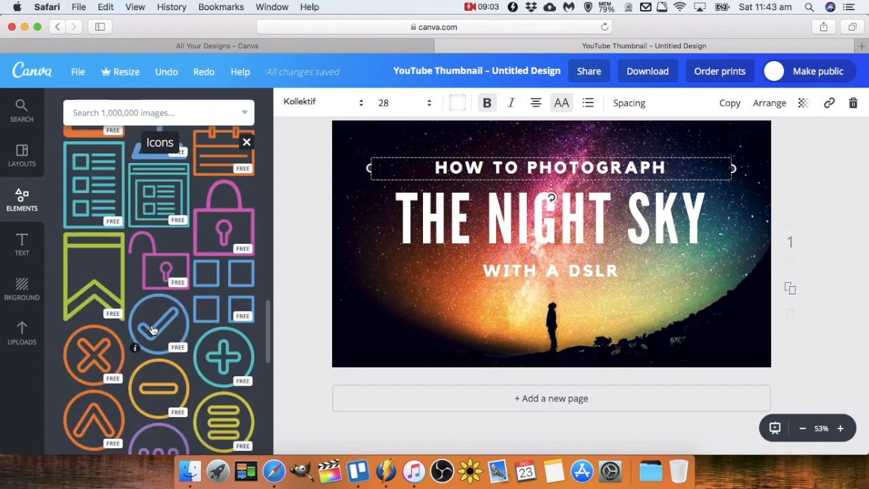
left_click(154, 329)
left_click_drag(656, 139, 536, 259)
left_click_drag(492, 297, 382, 316)
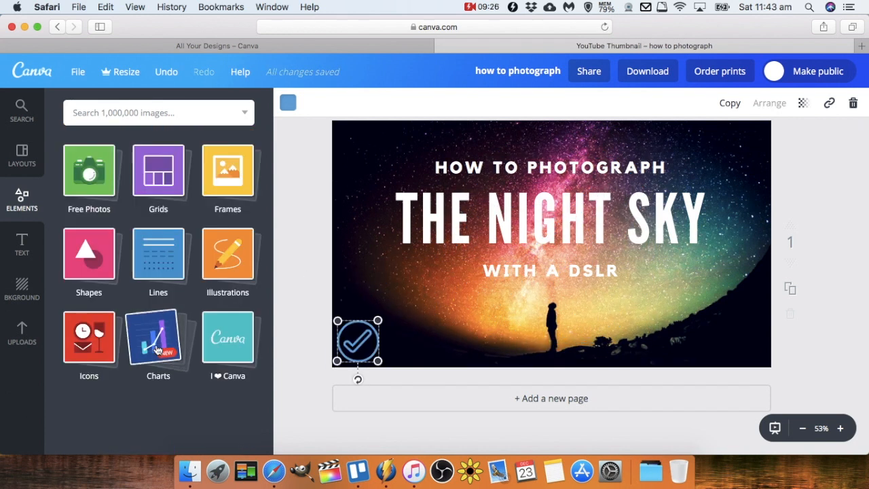
Browse the chart elements and the Canva-branded sticker elements.
left_click(158, 350)
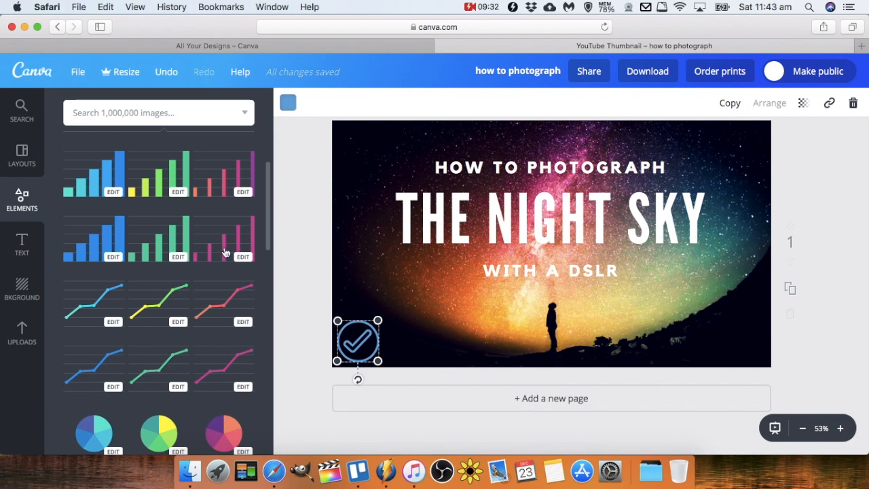
scroll(225, 253, "down", 5)
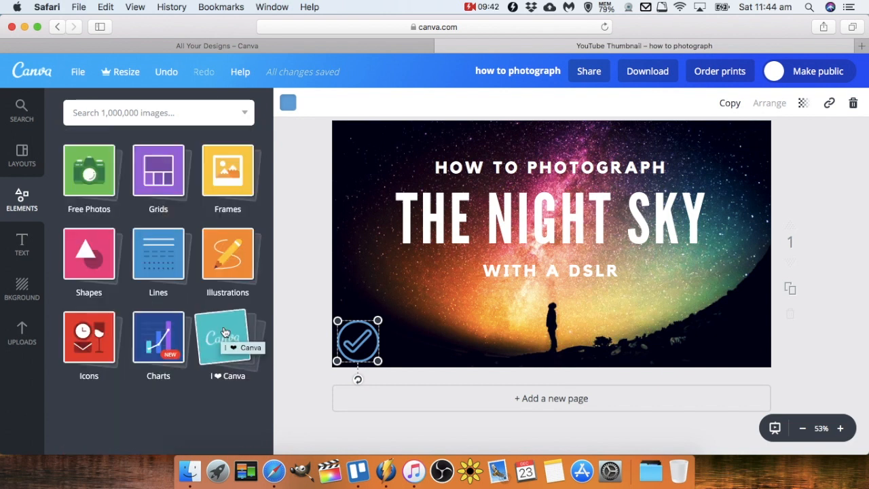
left_click(225, 331)
scroll(198, 334, "up", 3)
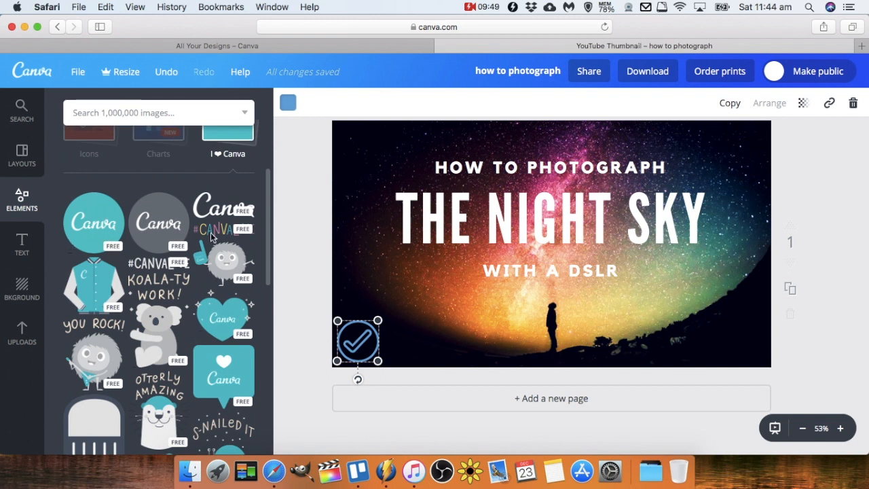
scroll(193, 359, "down", 2)
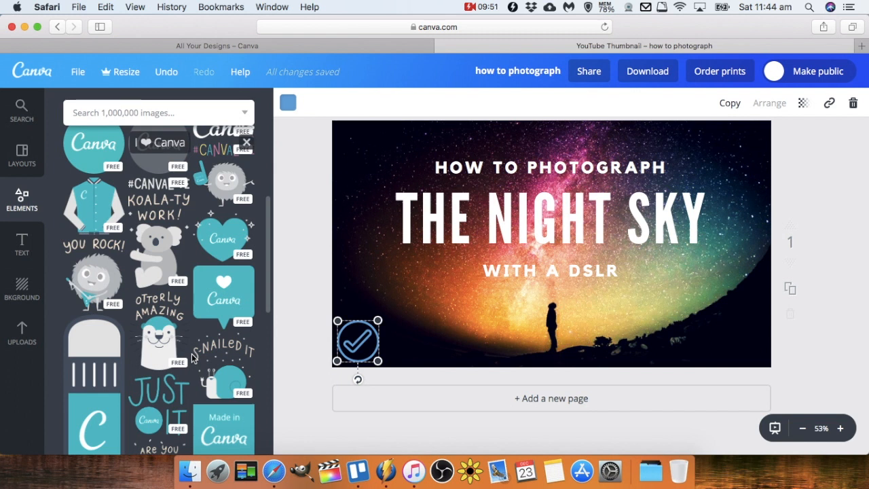
Try out the heading, subheading and body text presets on the thumbnail, deleting each one.
left_click(22, 244)
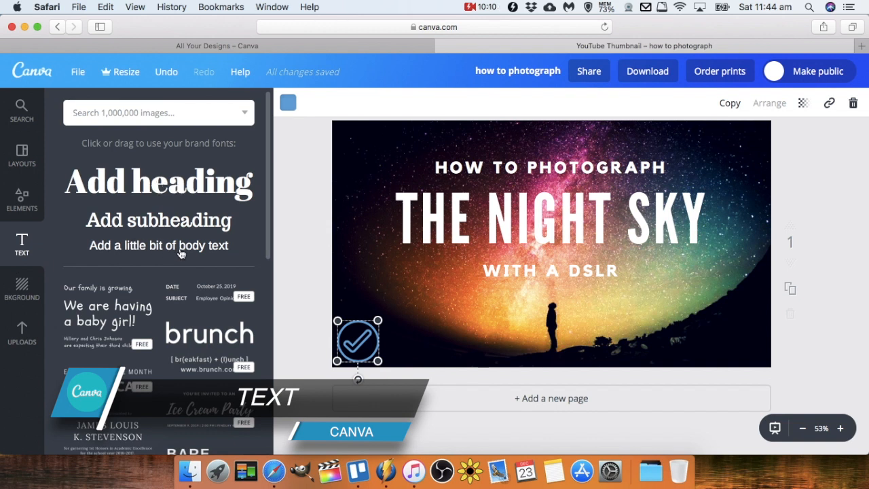
mouse_move(158, 185)
left_mouse_down()
mouse_move(156, 179)
mouse_move(271, 199)
mouse_move(159, 179)
left_mouse_up()
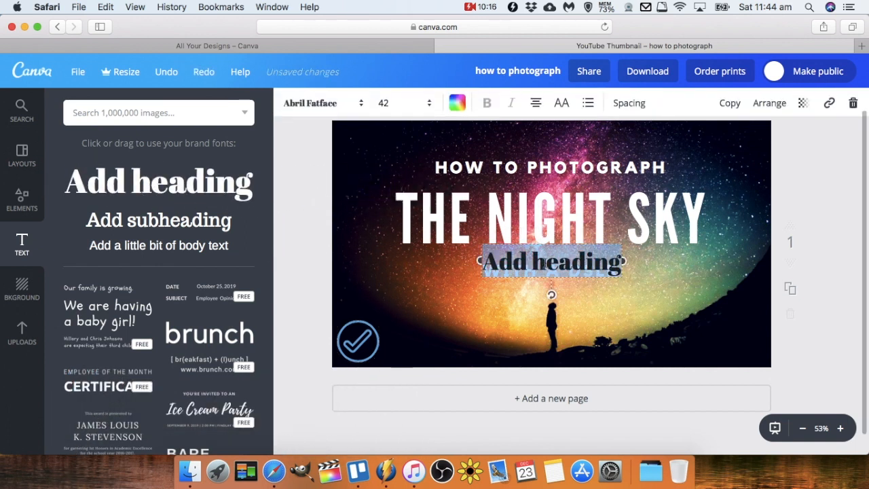
left_click(853, 103)
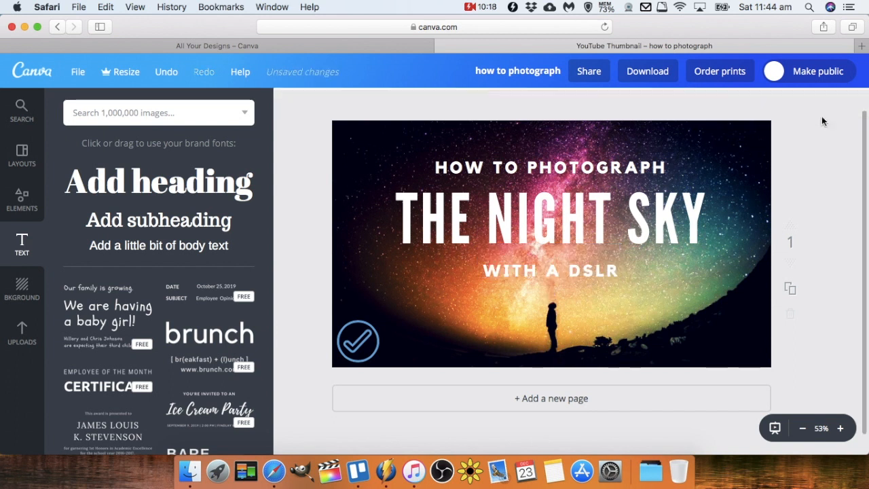
left_click_drag(163, 220, 470, 265)
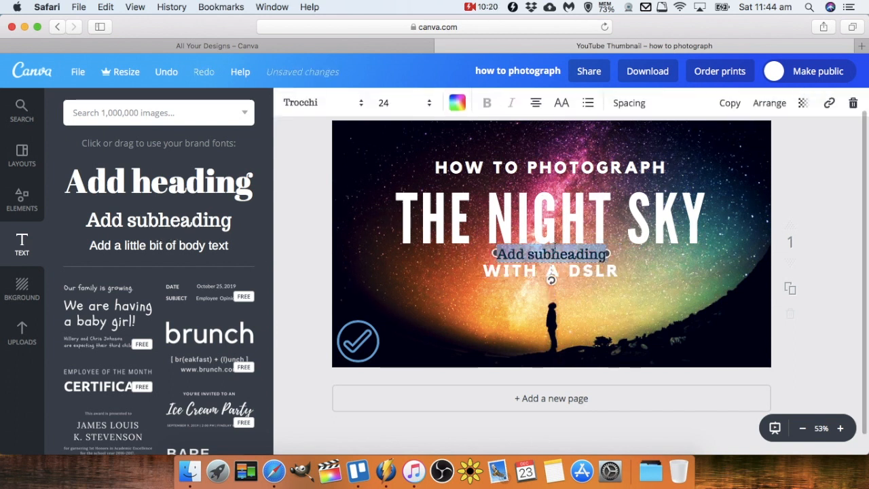
left_click(854, 103)
left_click_drag(177, 246, 569, 251)
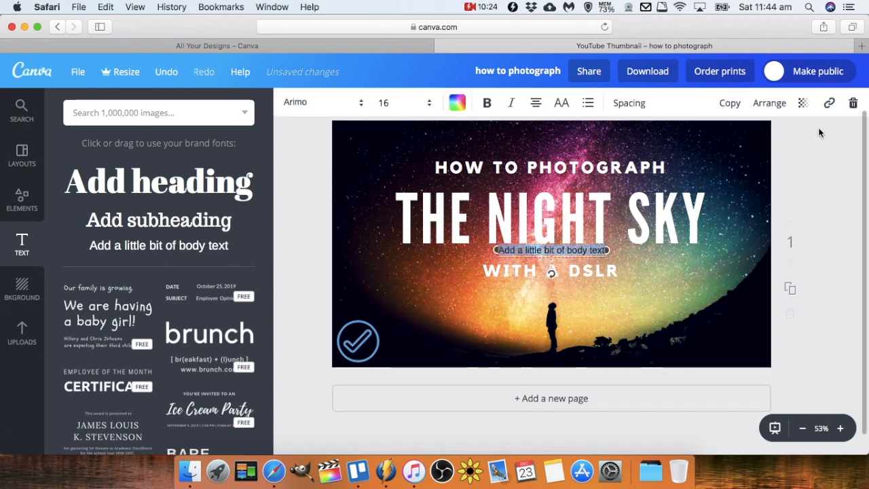
left_click(853, 102)
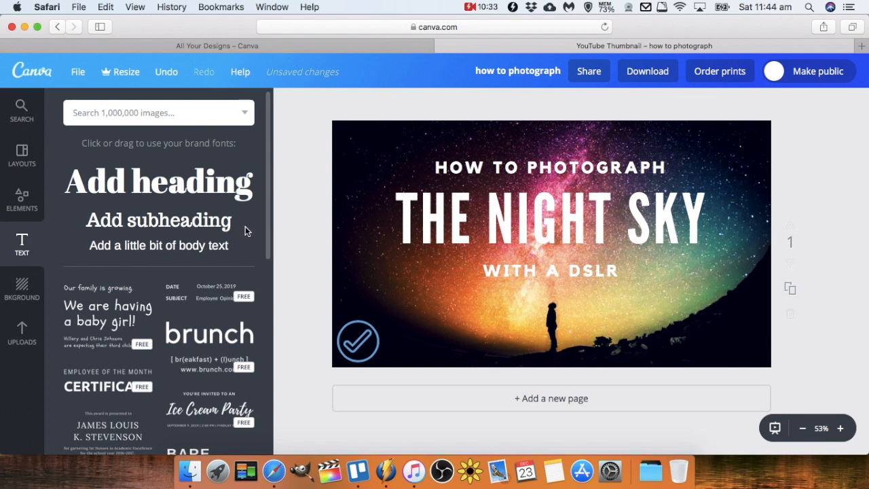
Add the 'Parmesan Cheese' text combination to the thumbnail and delete the whole group.
left_click_drag(267, 222, 238, 343)
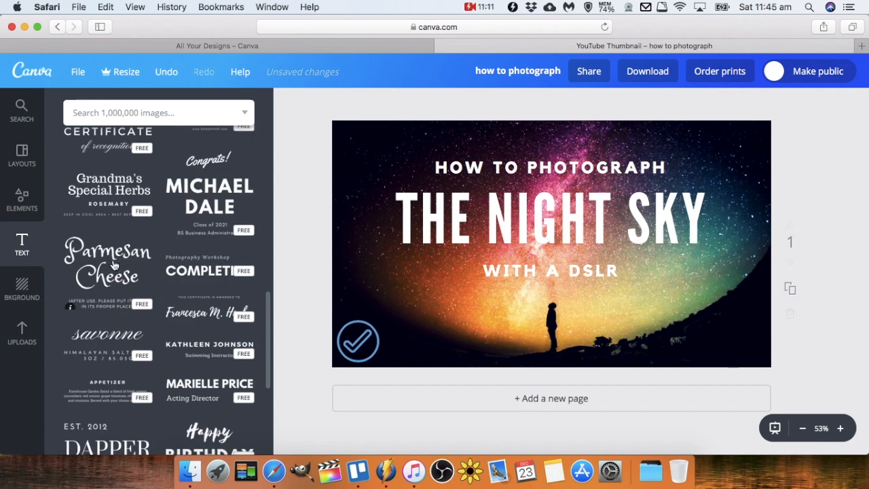
left_click(114, 264)
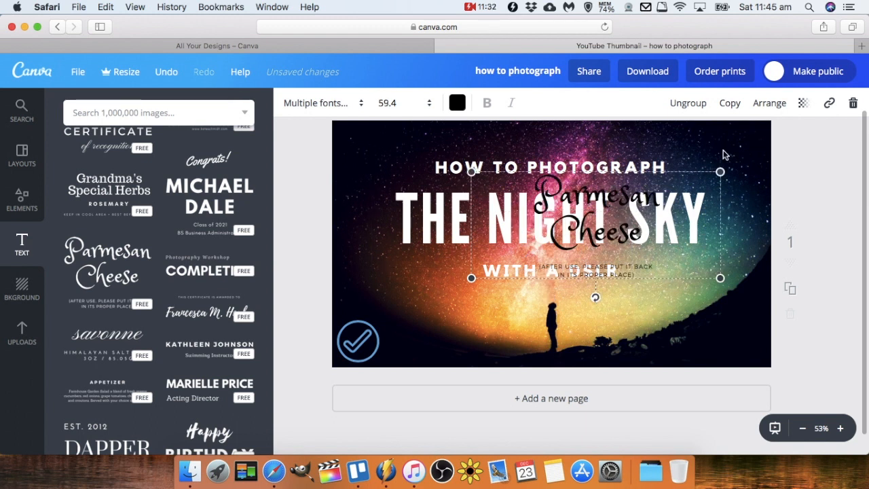
left_click(853, 103)
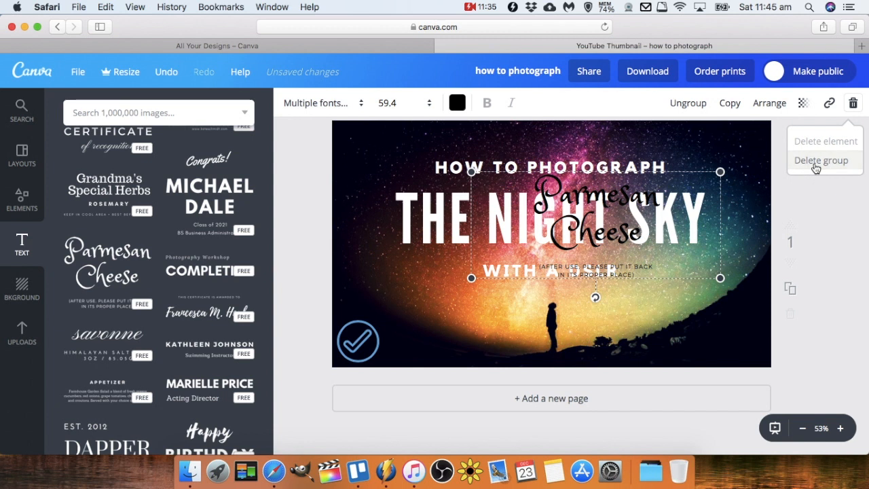
left_click(816, 161)
Browse further down the list of ready-made text combinations.
scroll(210, 333, "down", 3)
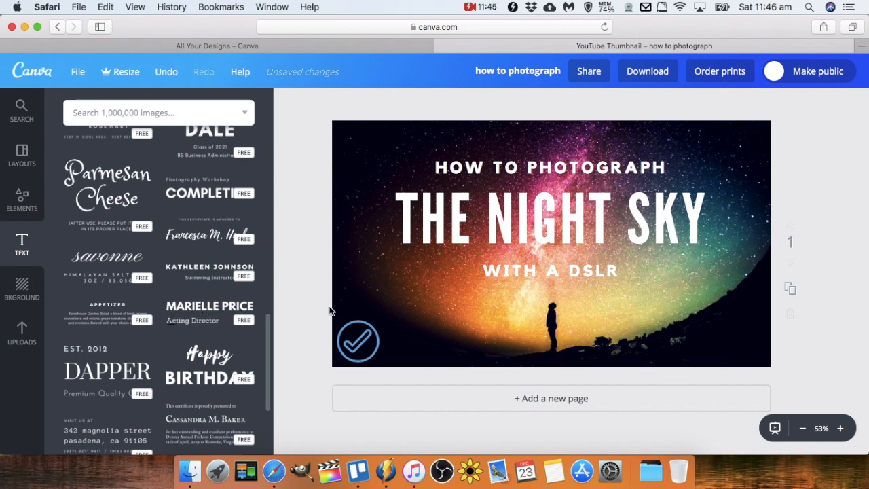
scroll(208, 343, "down", 10)
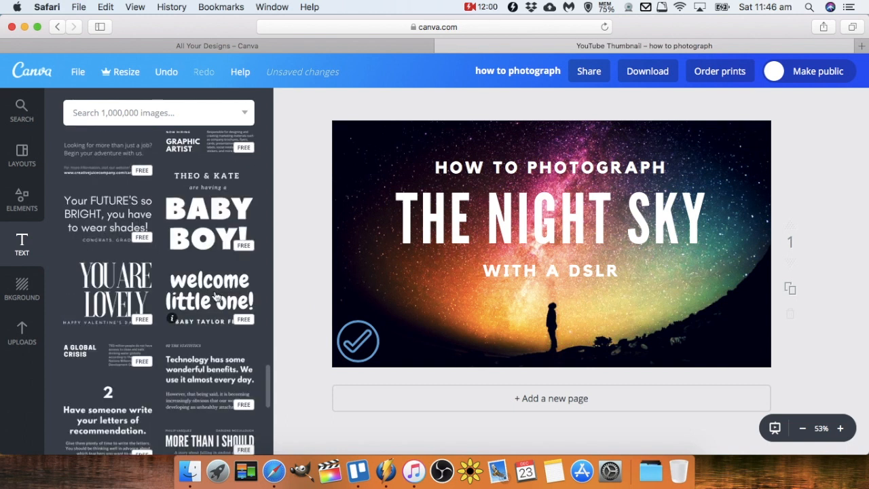
scroll(215, 296, "down", 3)
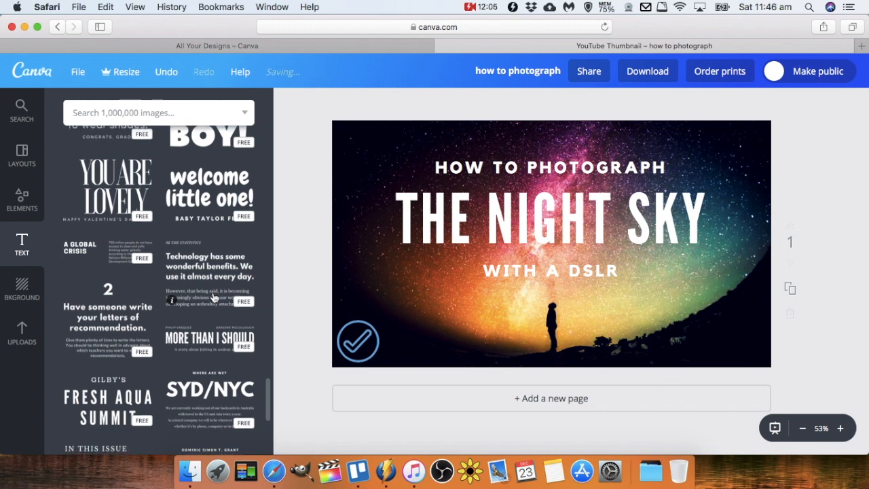
scroll(214, 297, "down", 3)
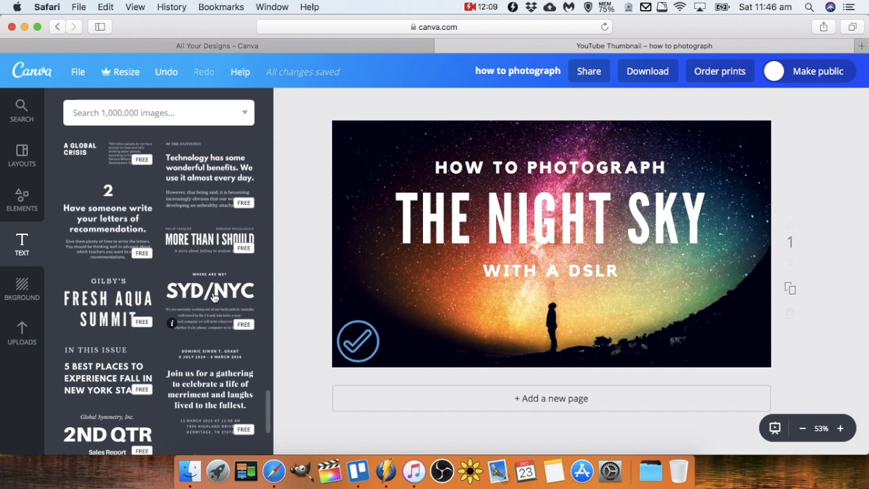
scroll(215, 297, "down", 5)
scroll(184, 293, "up", 15)
Apply a green striped page background, moving the night-sky photo down and back to reveal it.
left_click(22, 288)
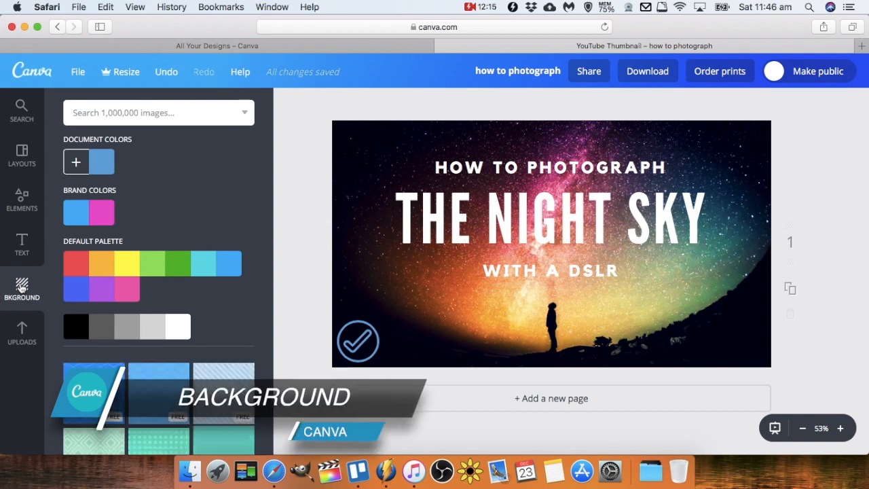
scroll(136, 326, "down", 5)
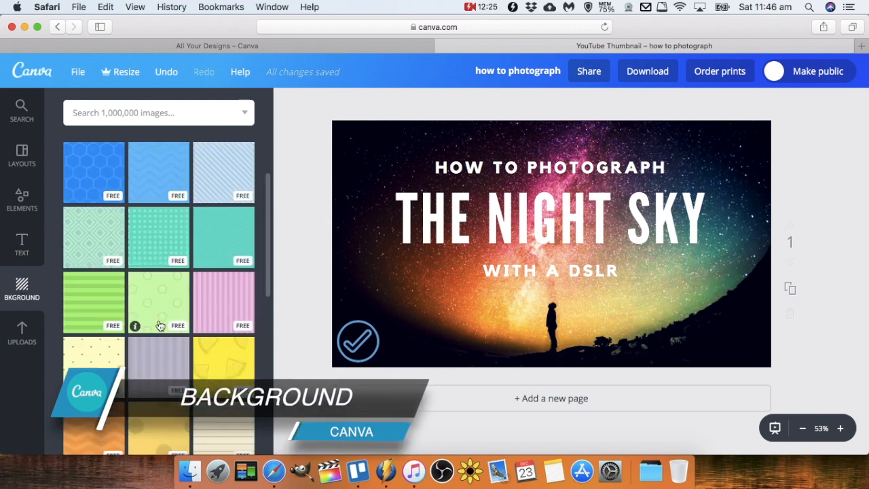
scroll(139, 329, "down", 2)
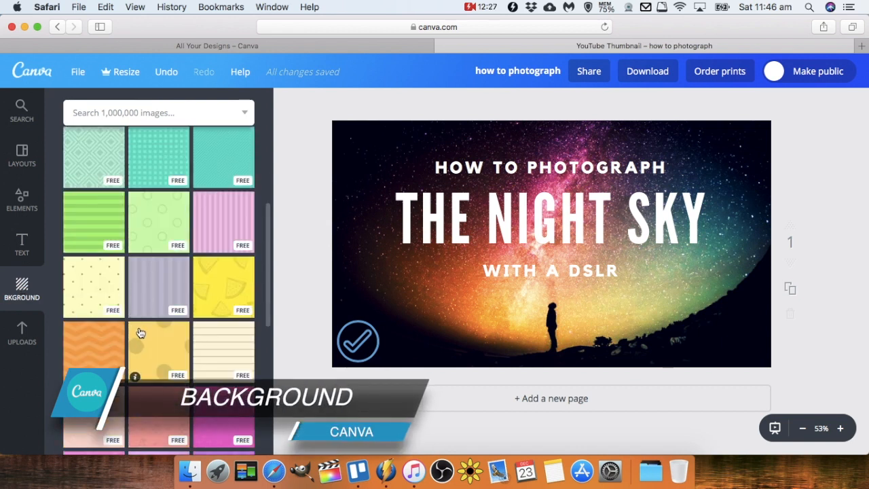
scroll(136, 326, "up", 5)
scroll(134, 379, "down", 3)
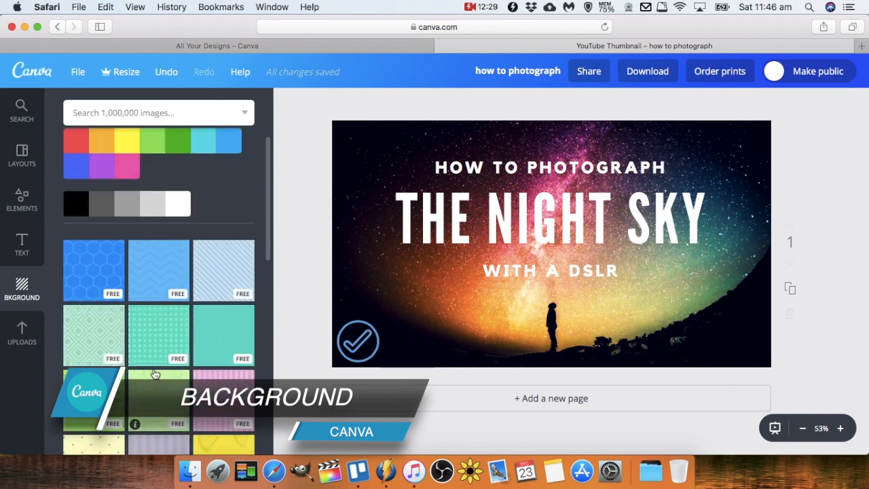
left_click(97, 323)
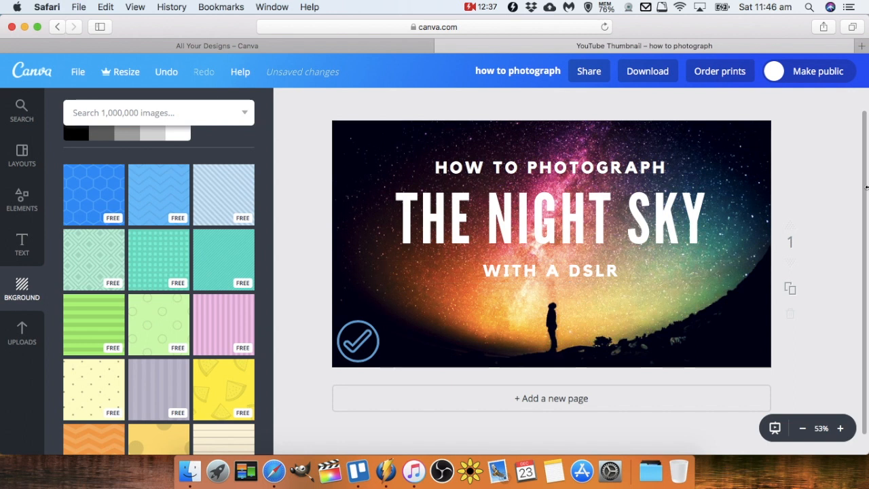
left_click(761, 359)
left_click_drag(732, 351, 735, 486)
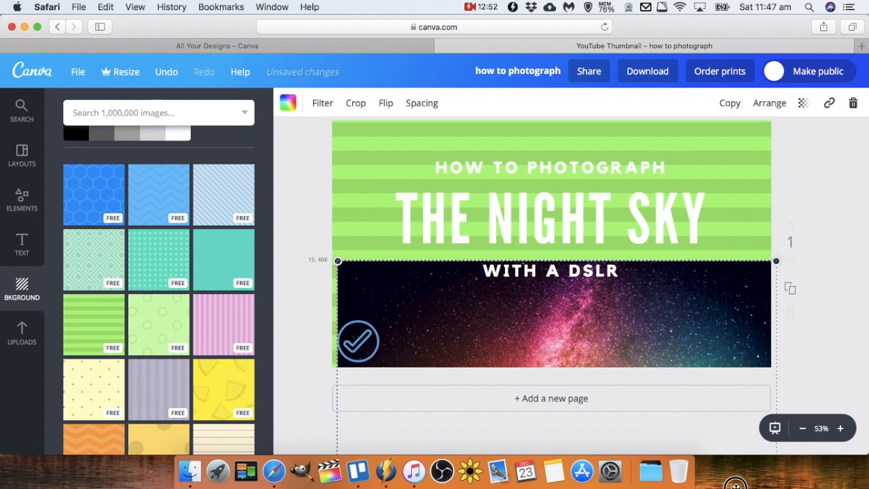
left_click_drag(735, 486, 733, 348)
scroll(733, 358, "up", 2)
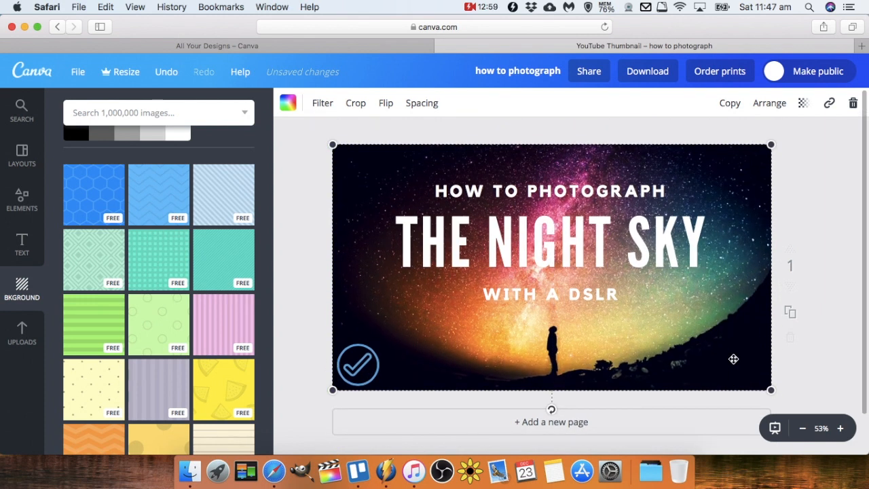
Open the layer arrange options for the 'THE NIGHT SKY' title text.
left_click(611, 218)
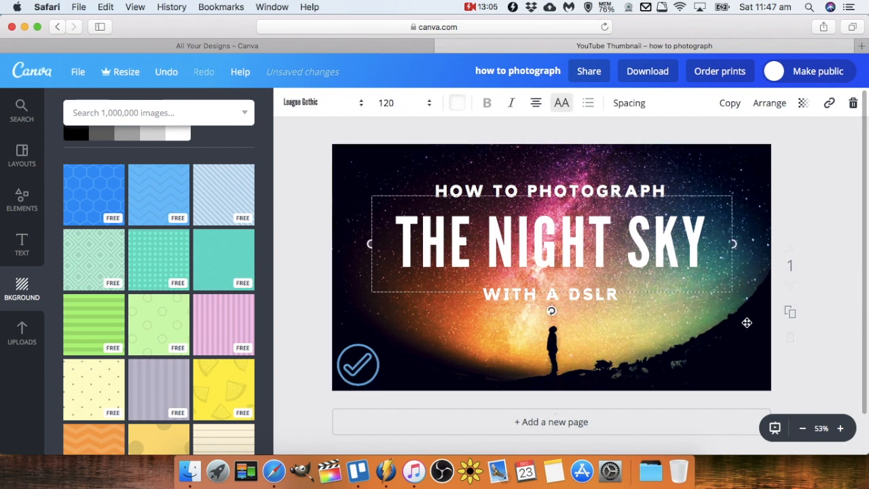
left_click(769, 103)
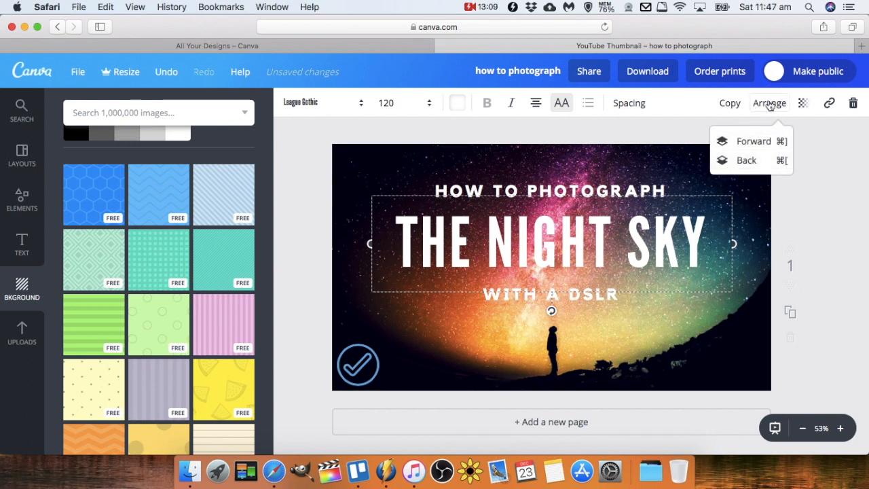
left_click(769, 103)
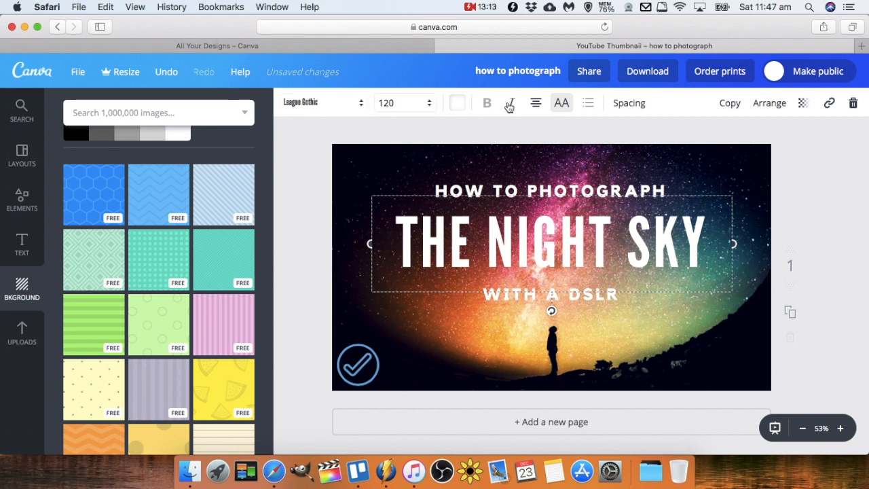
Add an uploaded cutout photo of a man pointing and move it to the thumbnail's lower-right corner.
left_click(22, 333)
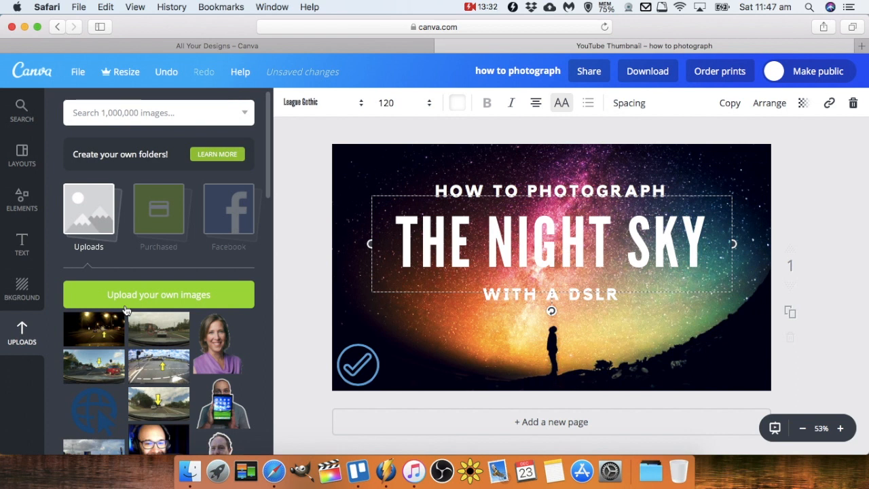
left_click(169, 300)
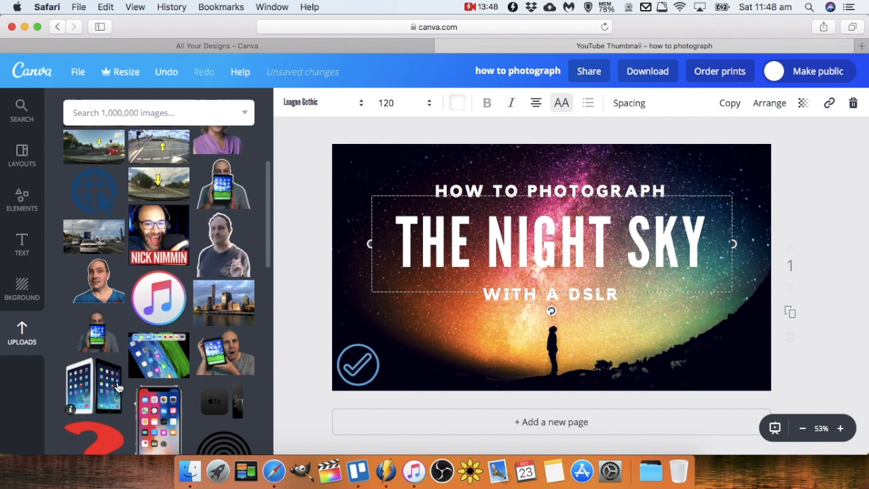
scroll(190, 377, "down", 1)
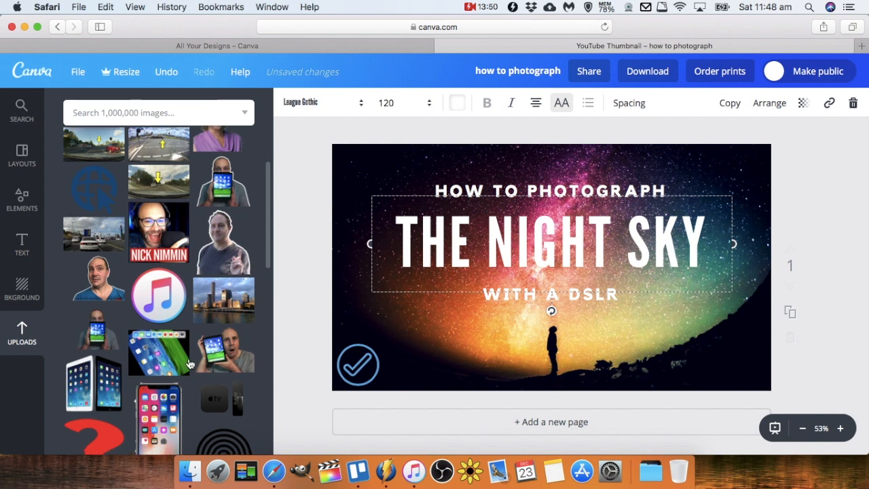
left_click(219, 251)
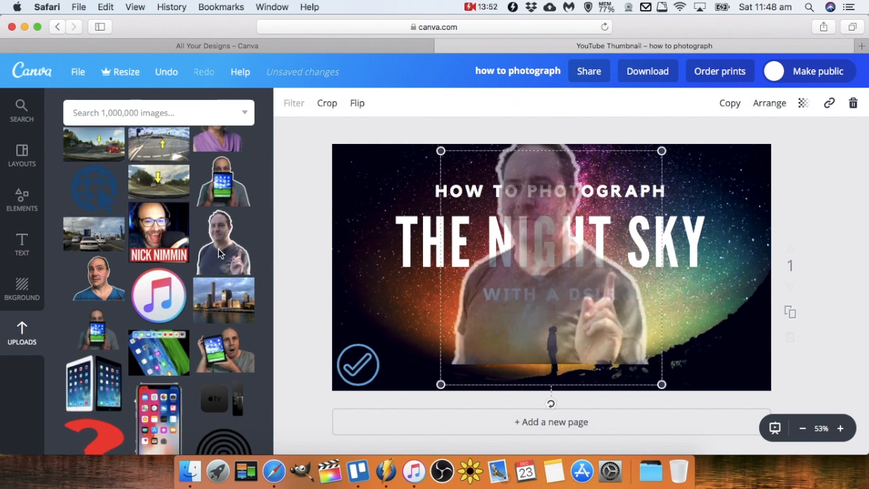
left_click_drag(543, 343, 651, 348)
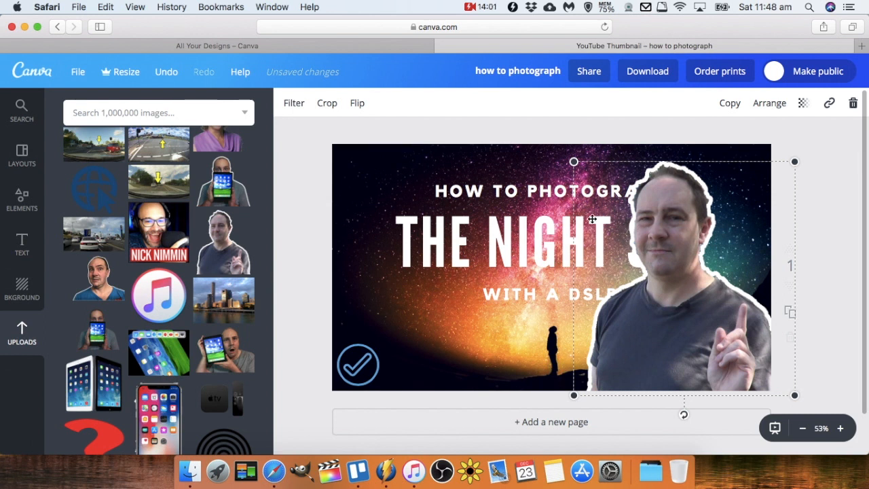
Send the cutout photo behind the title text, then bring it forward again.
left_click(774, 106)
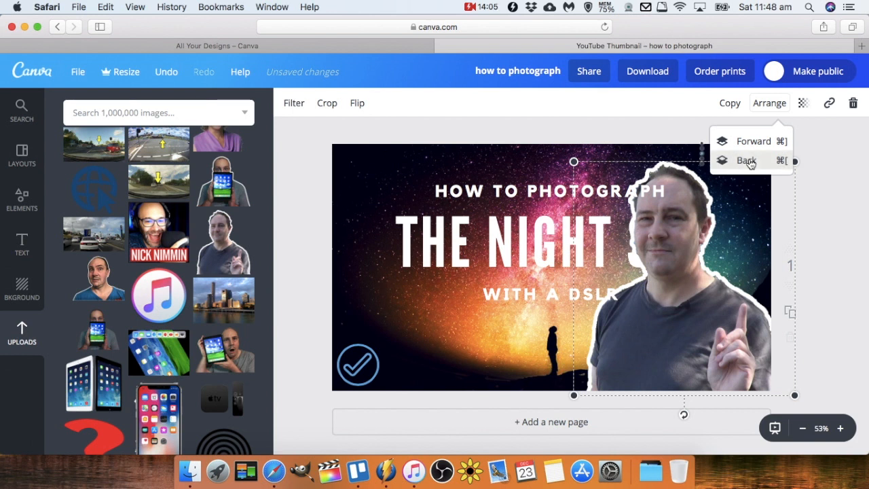
left_click(746, 161)
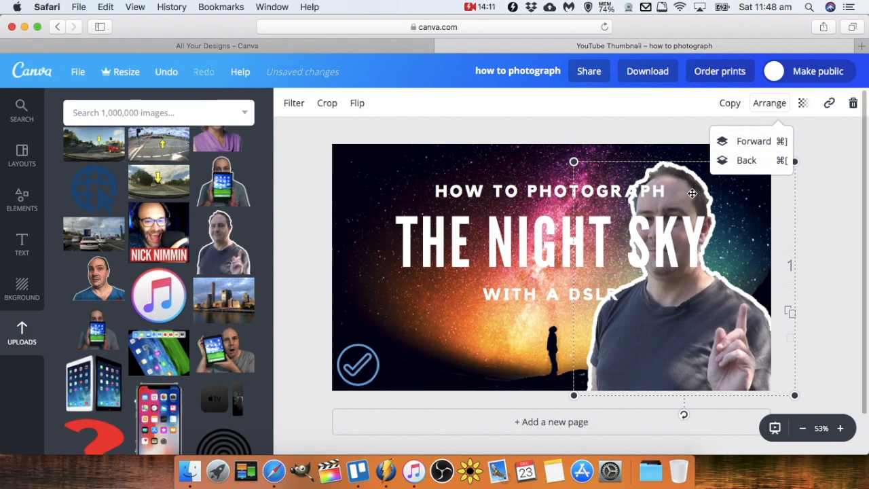
left_click(747, 140)
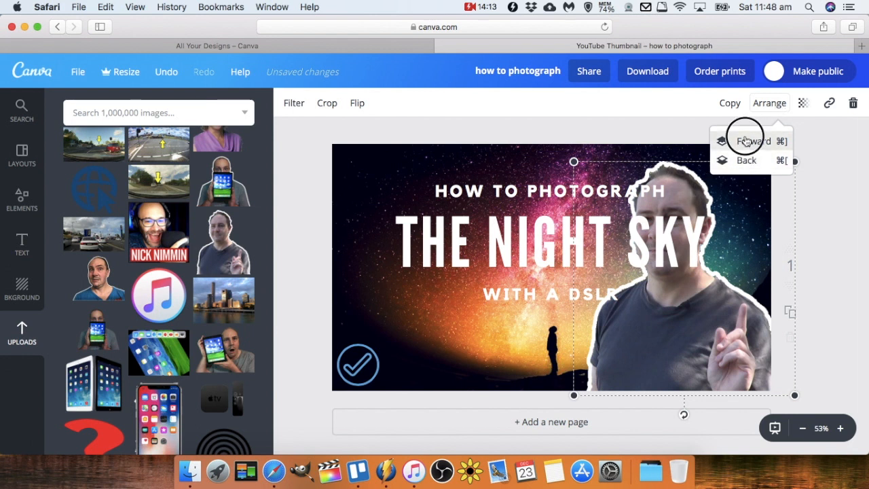
left_click(745, 141)
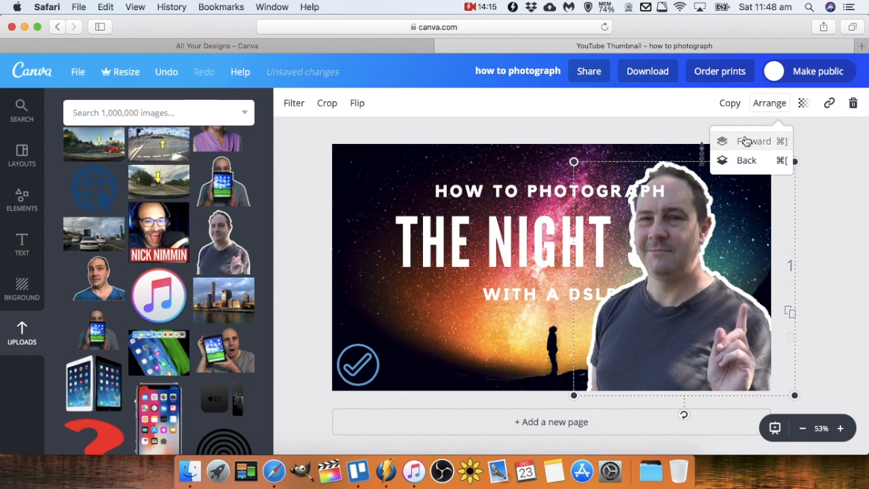
Delete the cutout photo and browse the uploaded images for a replacement.
left_click(857, 104)
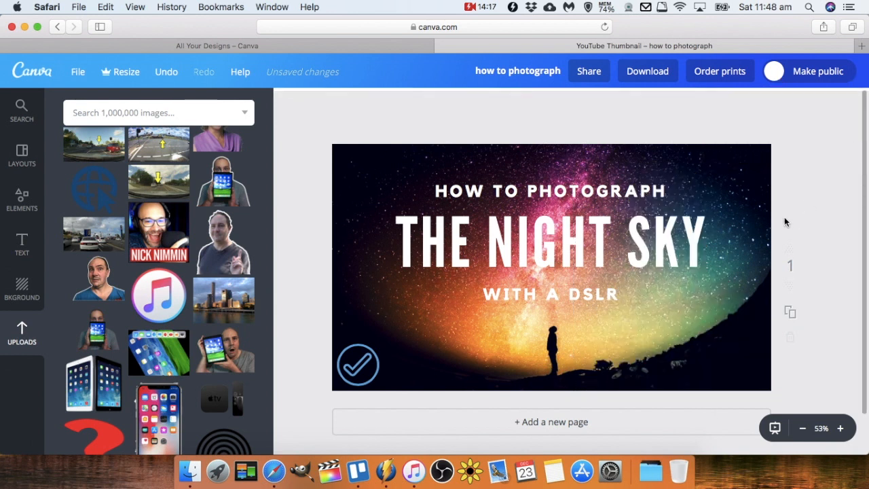
scroll(209, 243, "down", 5)
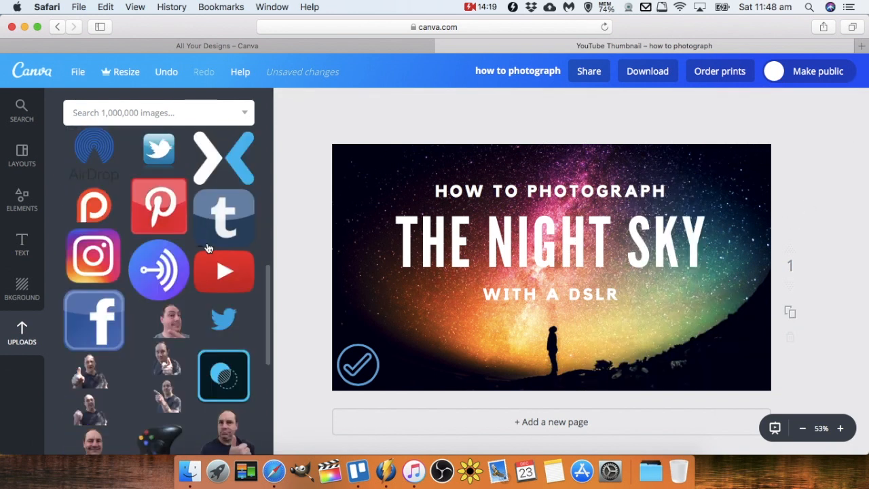
scroll(173, 256, "up", 2)
scroll(173, 256, "down", 2)
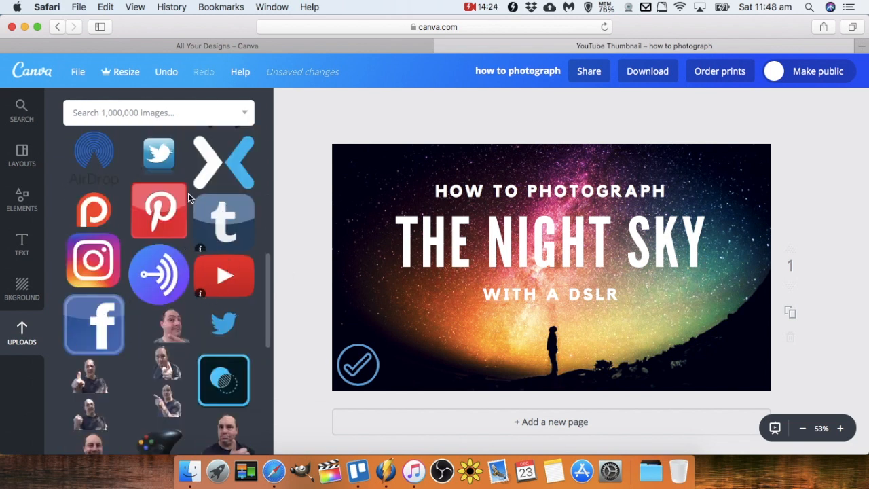
scroll(223, 272, "down", 6)
scroll(224, 276, "up", 6)
scroll(225, 276, "down", 4)
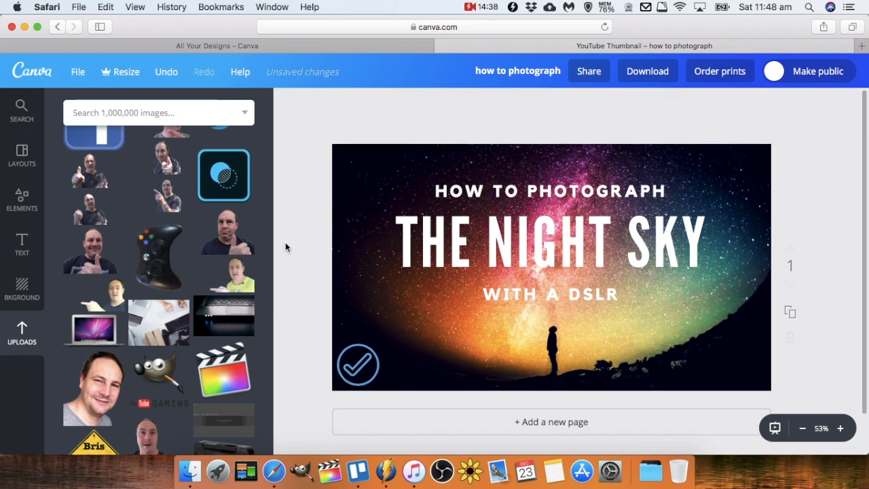
scroll(231, 271, "down", 4)
scroll(237, 271, "up", 4)
scroll(242, 271, "up", 4)
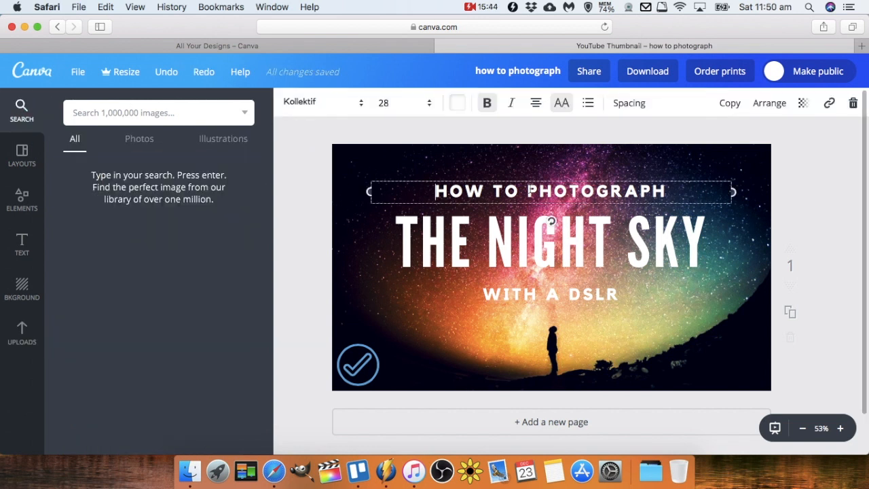
Change the 'HOW TO PHOTOGRAPH' text's font to League Spartan.
left_click(361, 103)
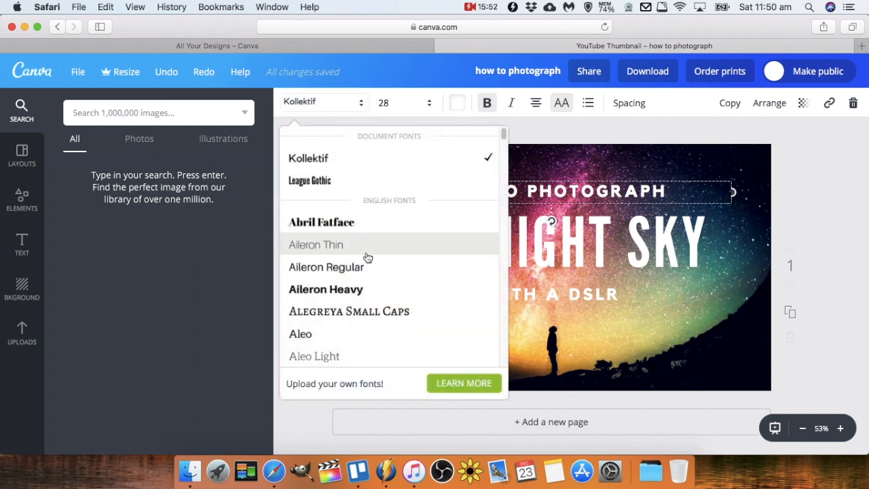
scroll(333, 289, "down", 2)
scroll(331, 289, "down", 10)
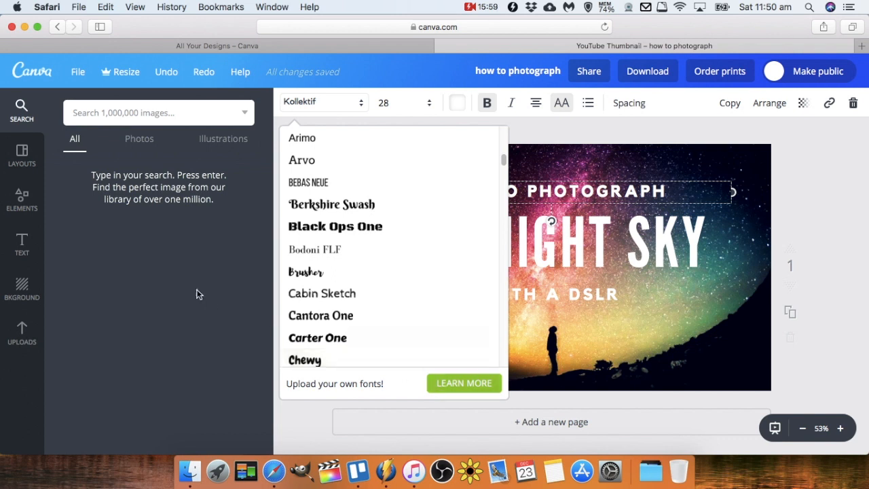
scroll(323, 326, "down", 20)
scroll(322, 327, "down", 15)
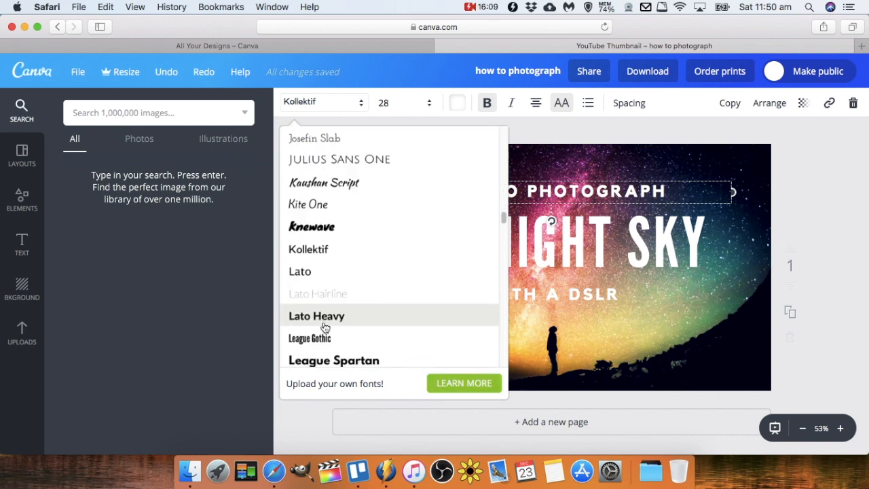
scroll(324, 328, "down", 5)
scroll(324, 319, "up", 2)
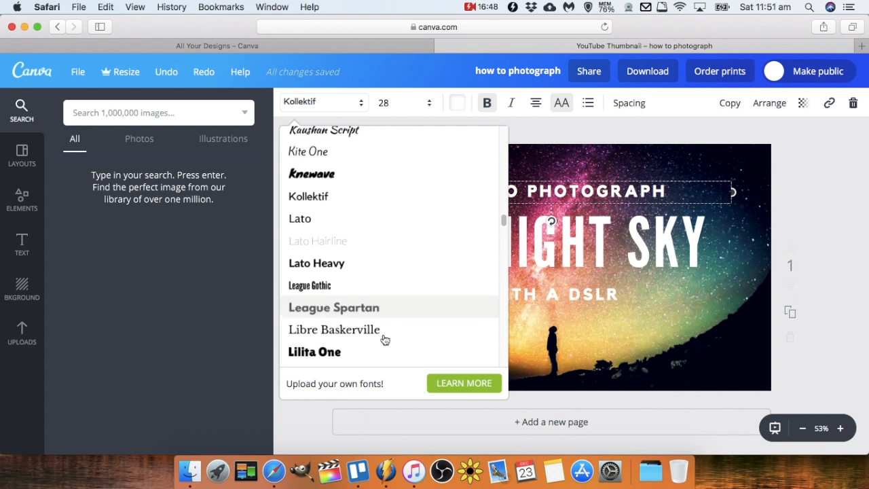
left_click(364, 312)
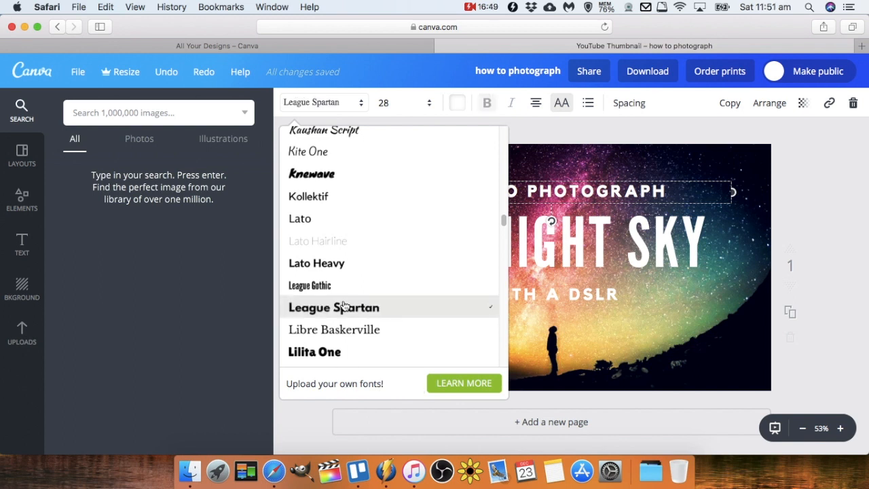
left_click(344, 307)
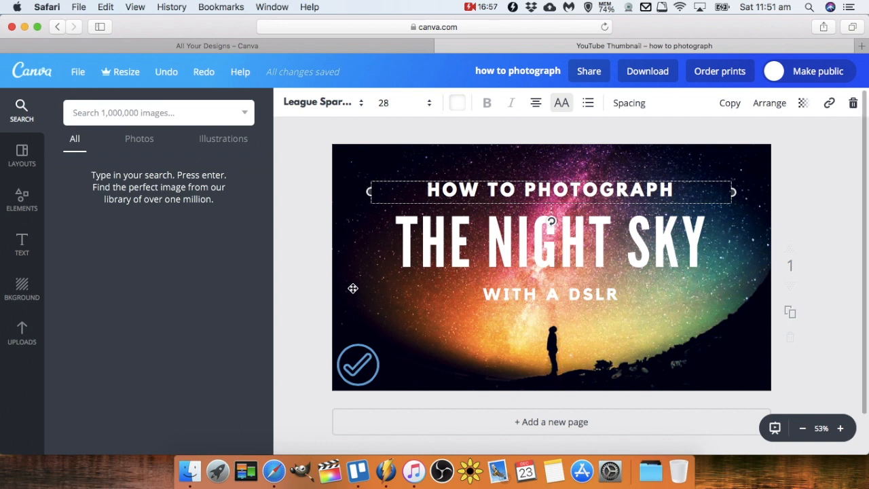
Change the 'THE NIGHT SKY' title's font to Aileron Heavy.
left_click(573, 239)
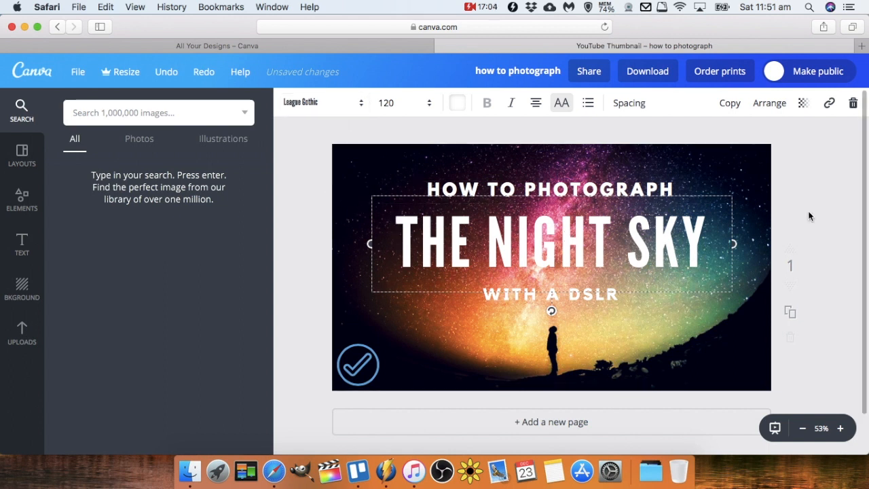
left_click(362, 103)
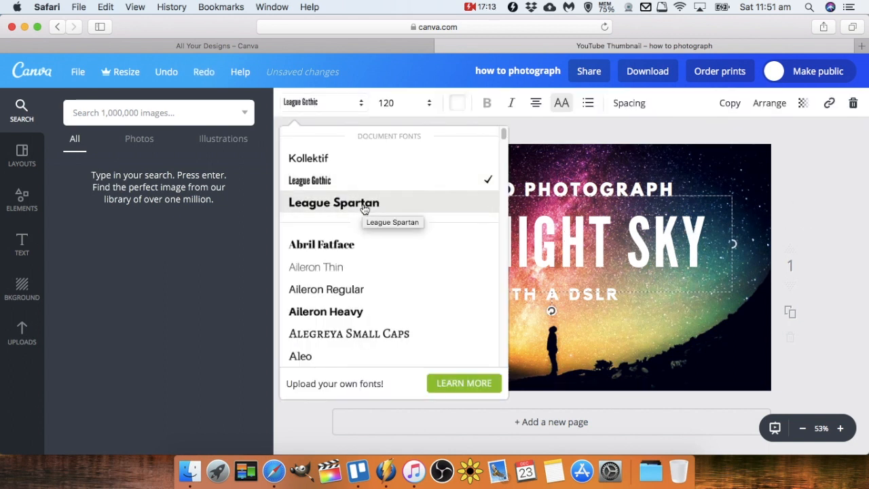
left_click(349, 314)
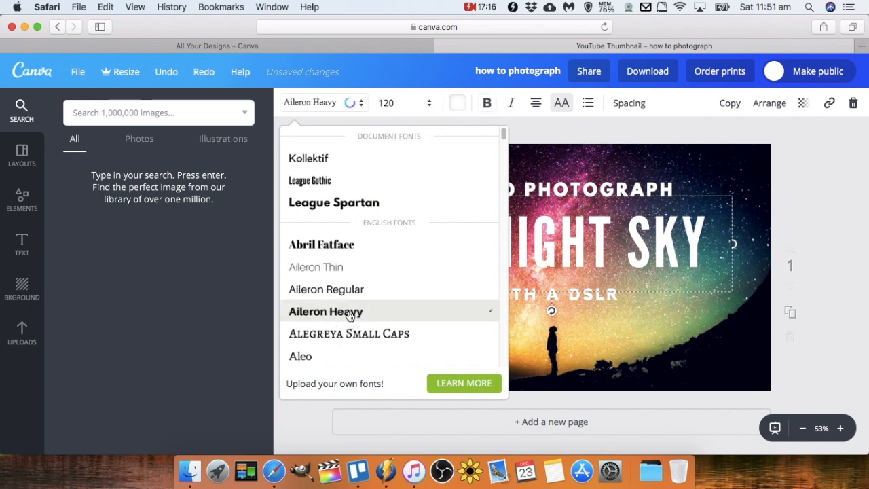
left_click(770, 203)
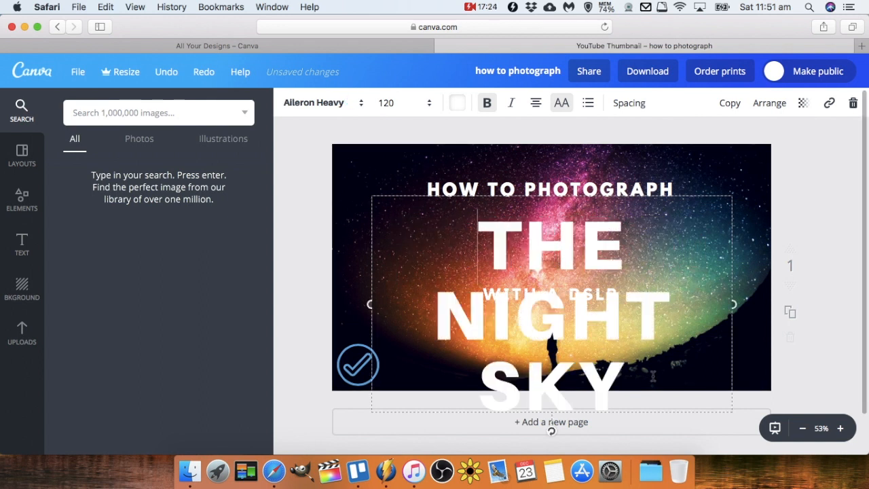
Set the title's font size to 72 and nudge the title slightly lower.
left_click(428, 104)
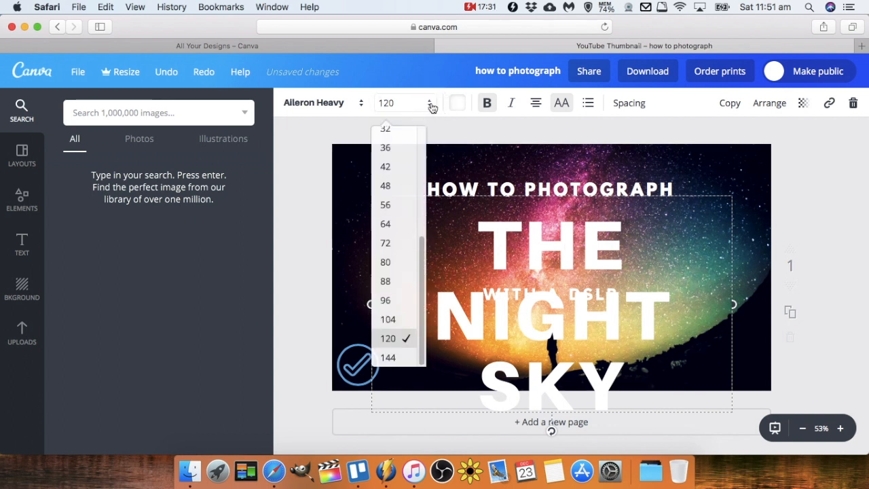
left_click(393, 300)
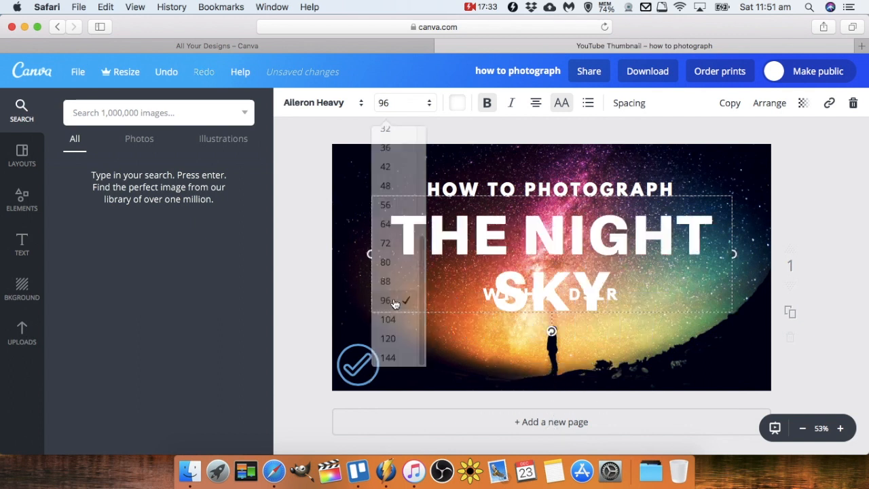
left_click(429, 104)
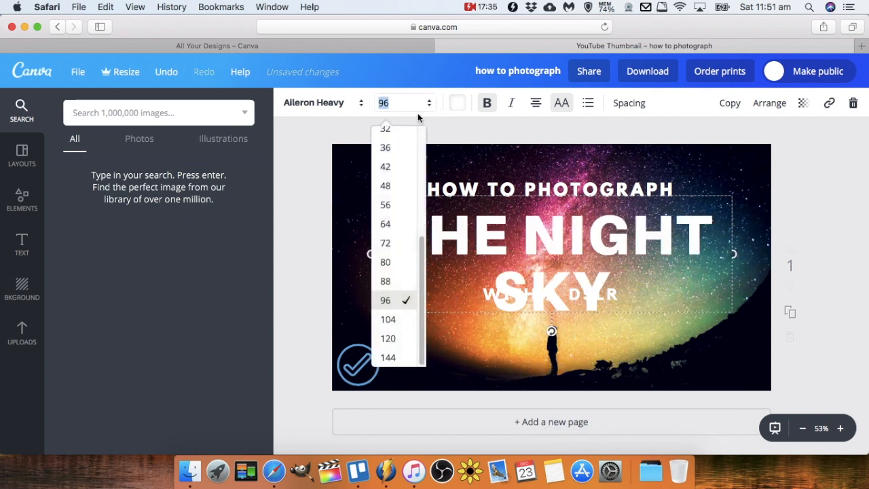
left_click(386, 243)
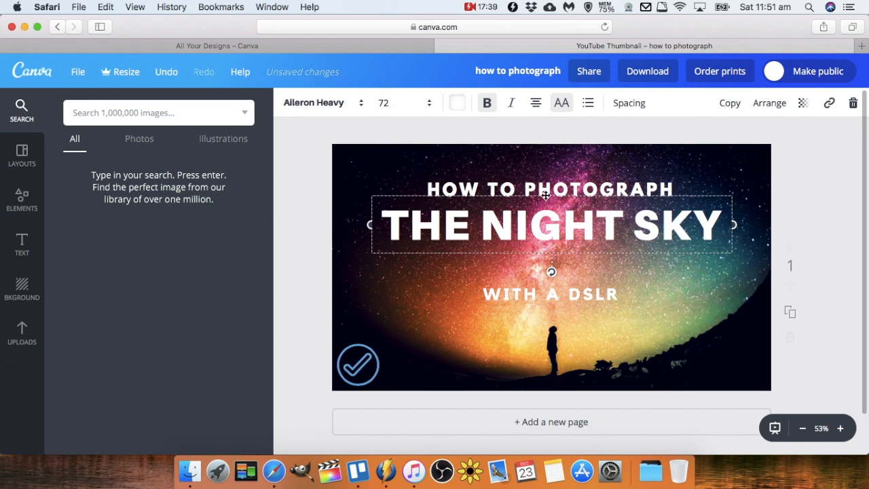
left_click(826, 213)
left_click_drag(712, 225, 713, 240)
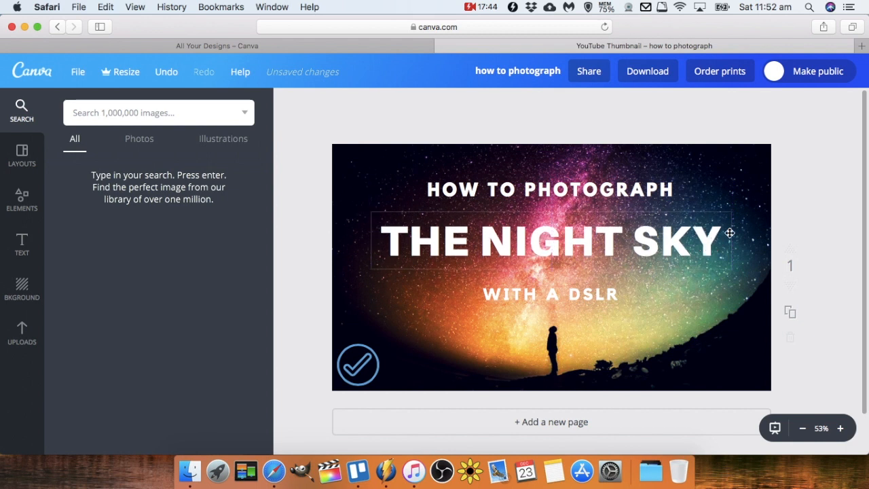
Change the 'WITH A DSLR' subtitle's font to Courgette.
left_click(611, 285)
left_click(359, 106)
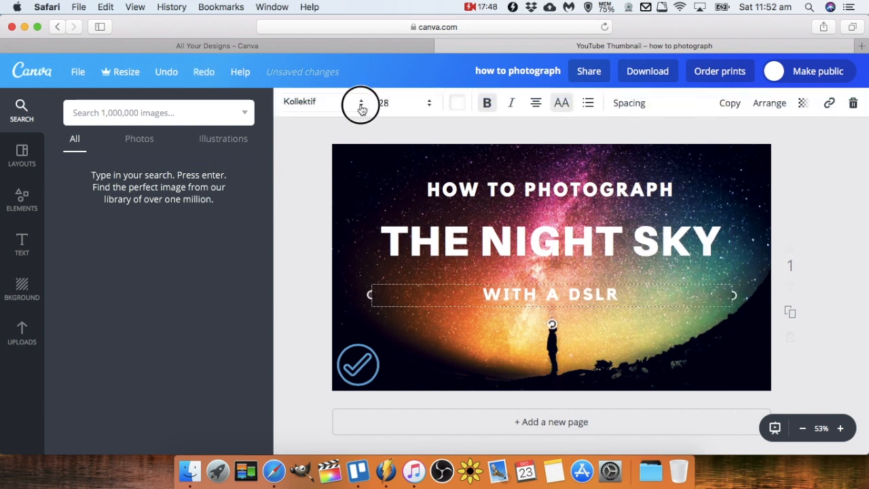
scroll(380, 256, "down", 15)
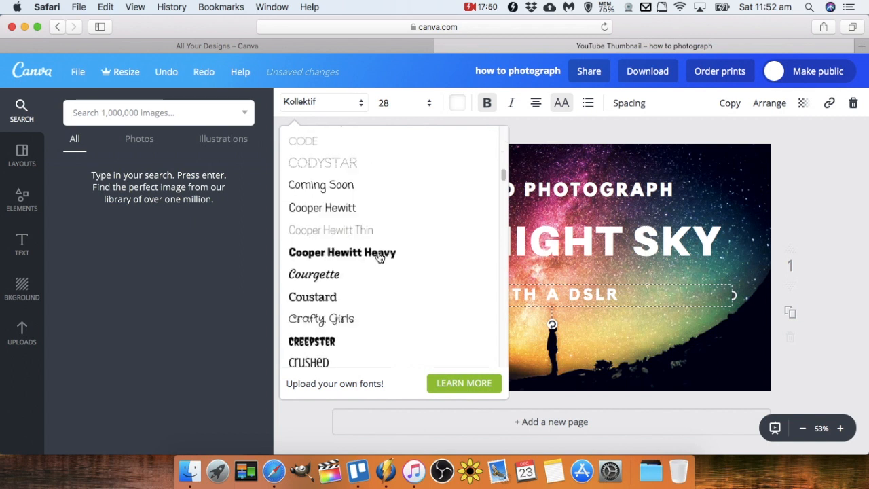
left_click(296, 278)
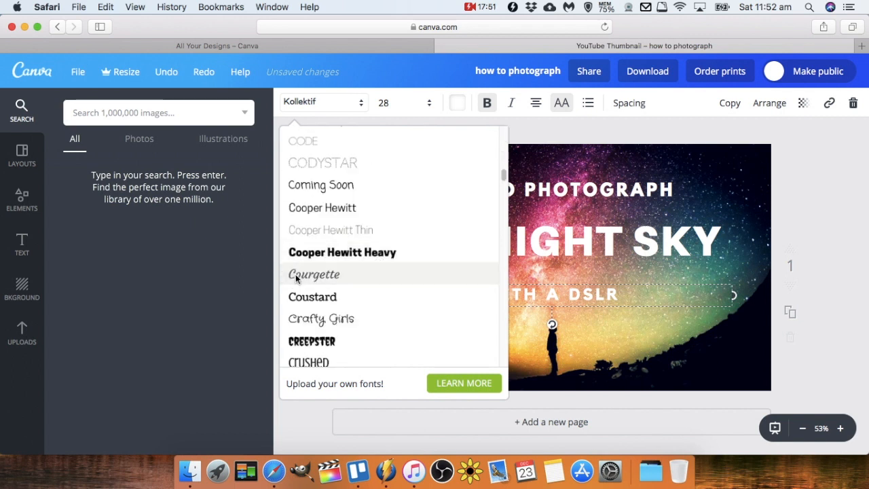
left_click(822, 269)
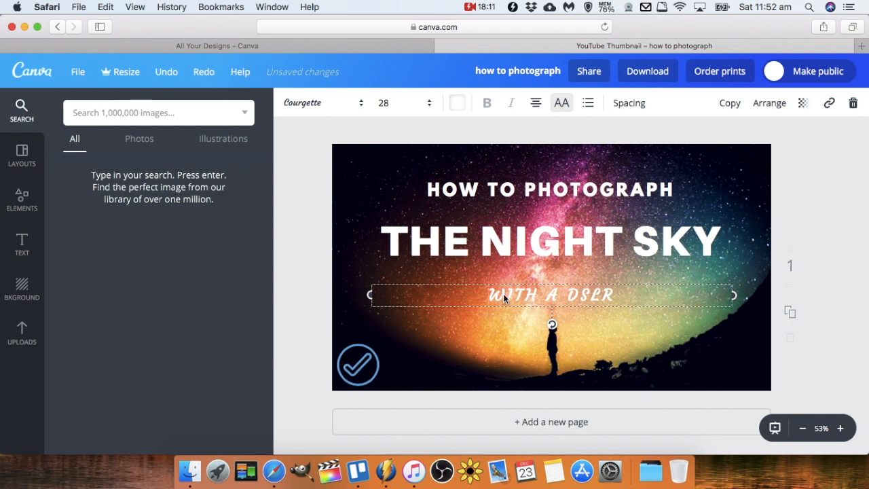
Set the subtitle's text colour to black.
left_click(457, 105)
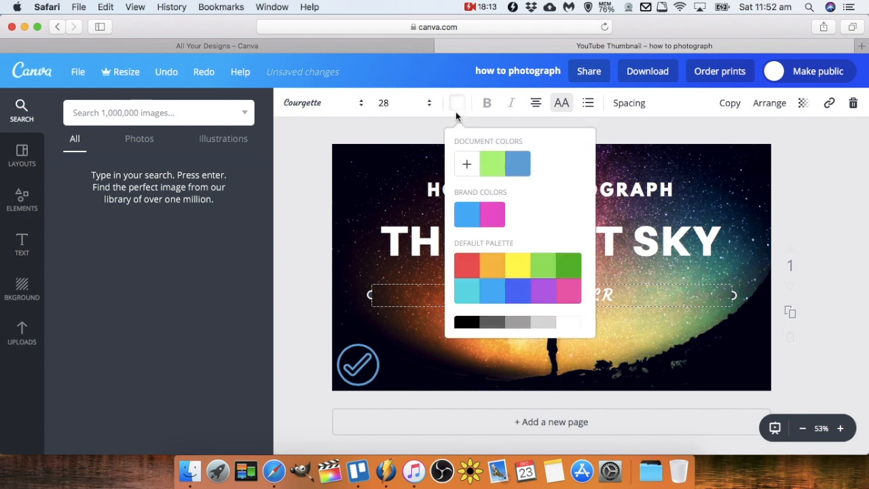
left_click(491, 216)
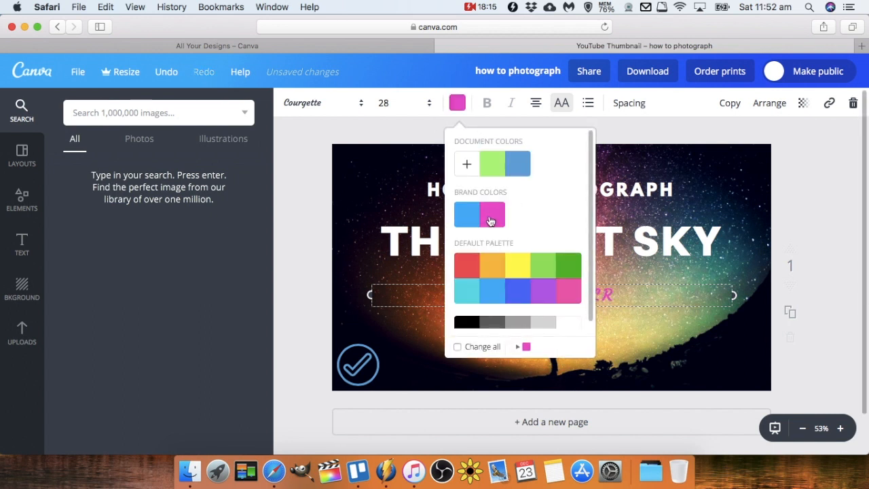
left_click(457, 103)
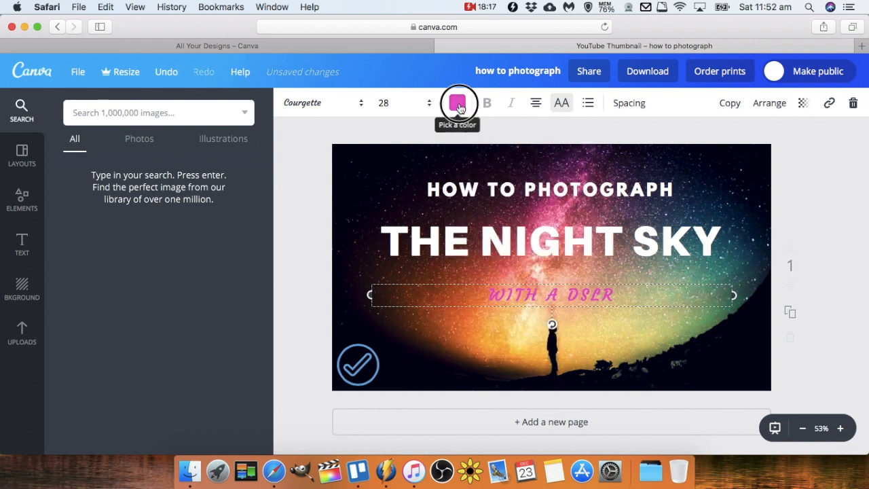
left_click(457, 103)
left_click(468, 324)
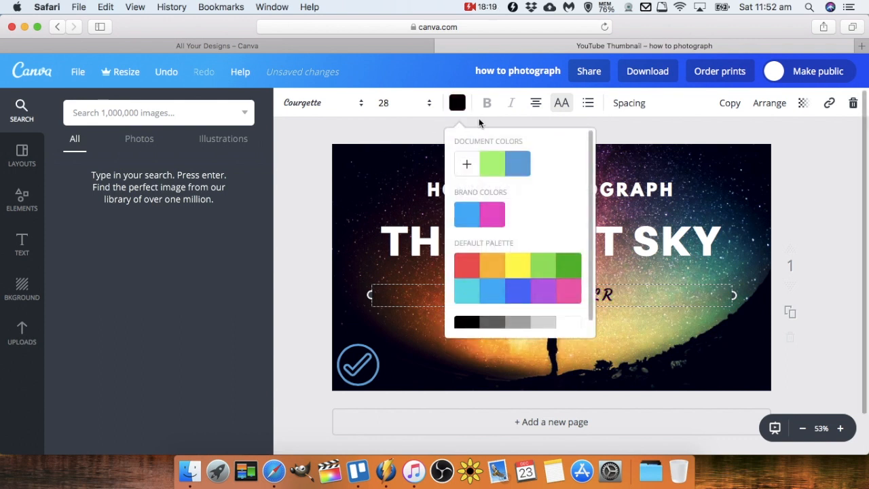
left_click(457, 106)
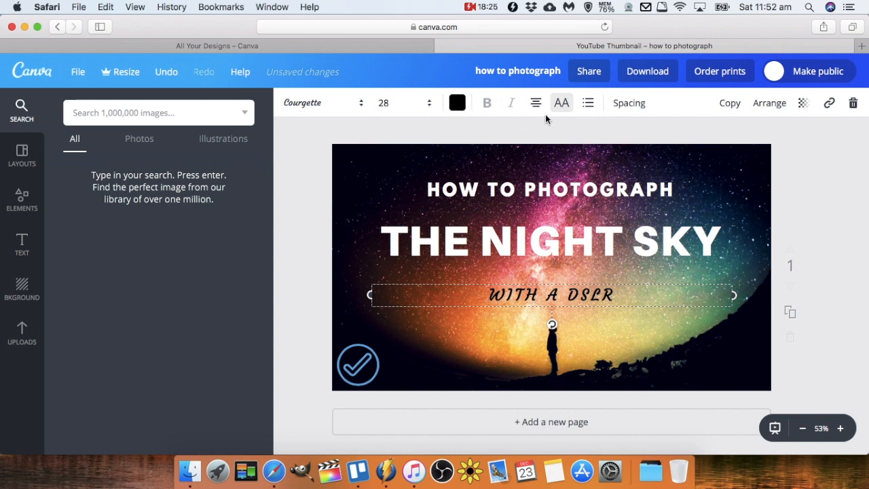
Toggle the subtitle's uppercase formatting off and back on.
left_click(563, 105)
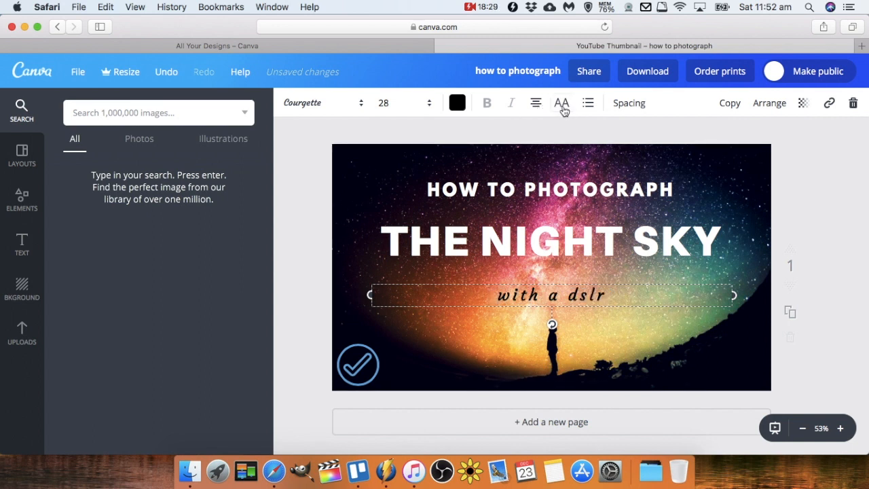
left_click(563, 108)
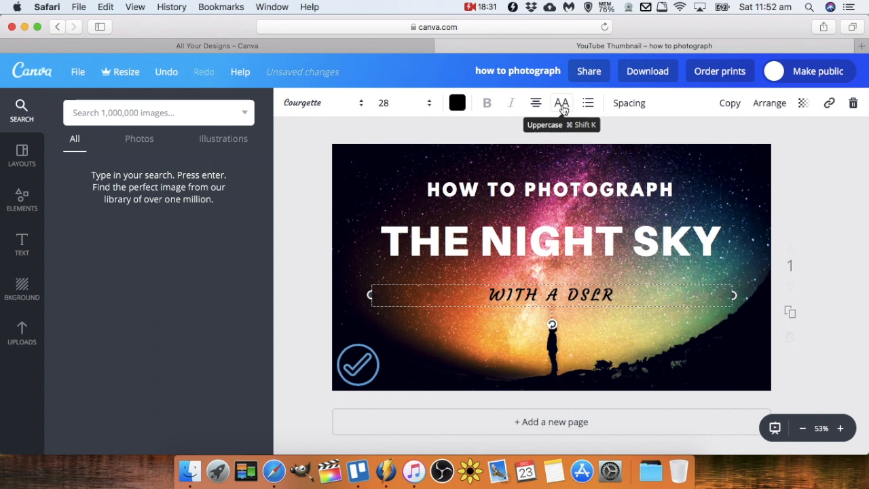
left_click(561, 105)
left_click(561, 104)
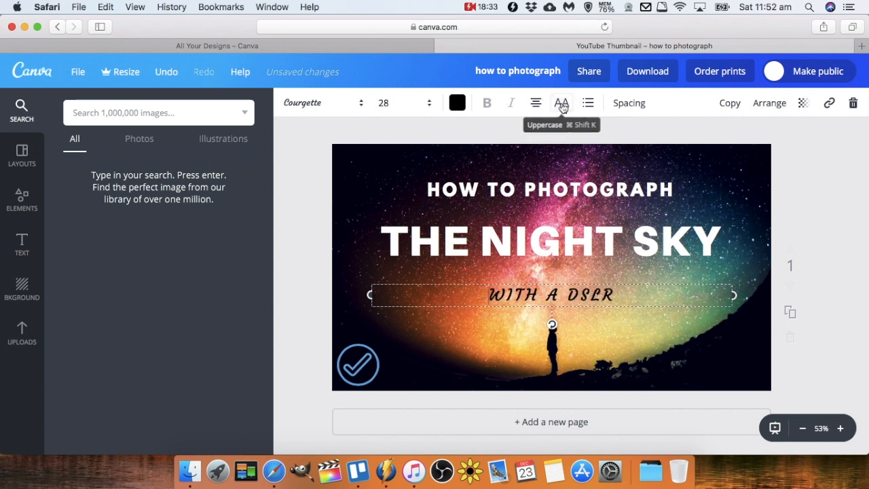
left_click(562, 105)
left_click(561, 105)
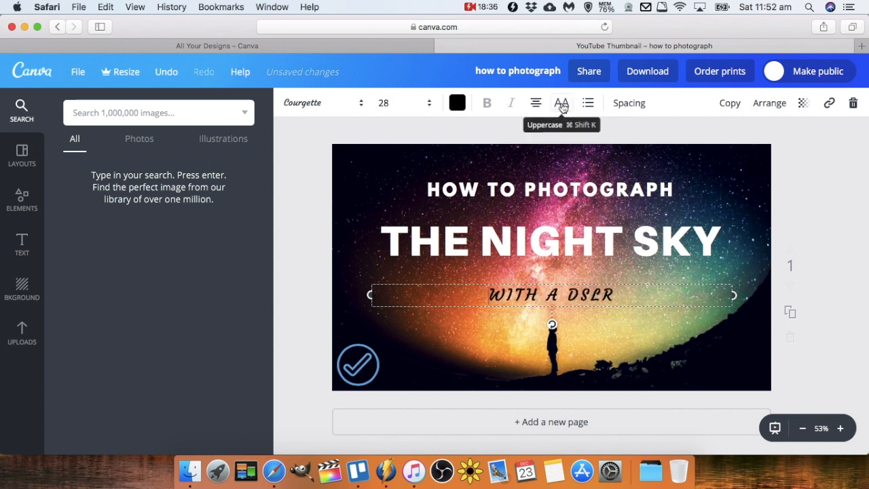
left_click(562, 106)
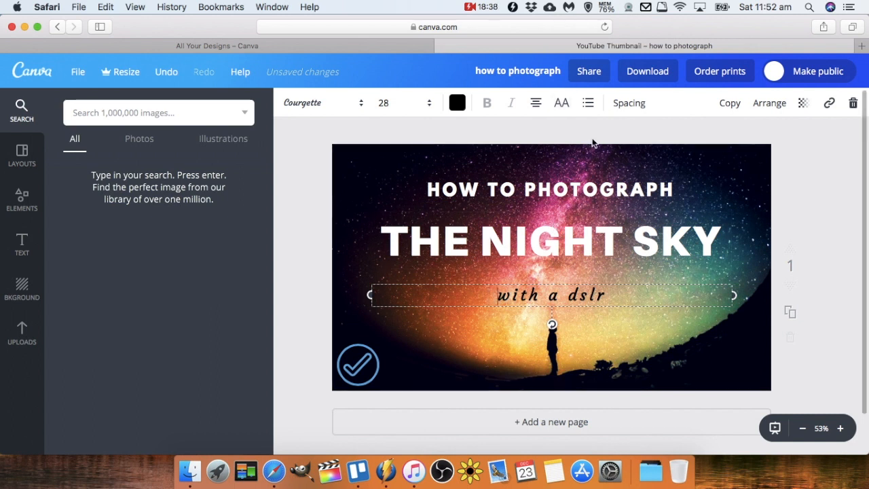
left_click(563, 105)
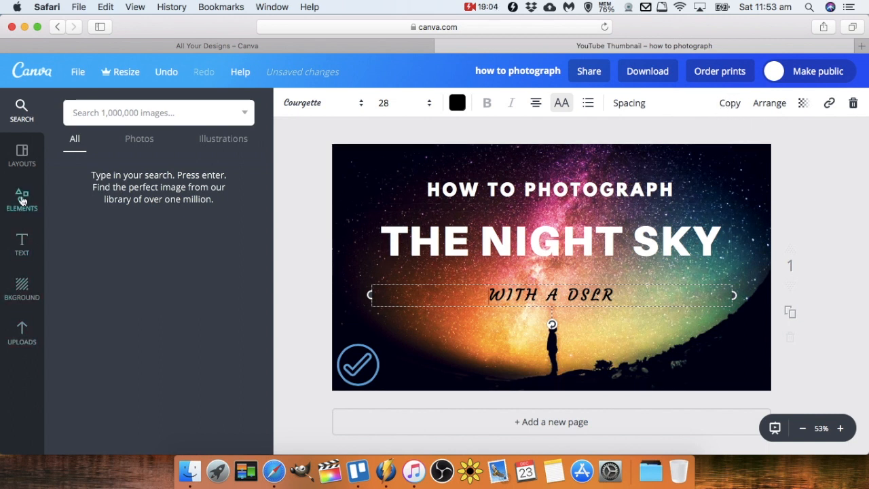
Add the crescent-moon illustration from Elements, shrink it, and place it left of the subtitle.
left_click(22, 200)
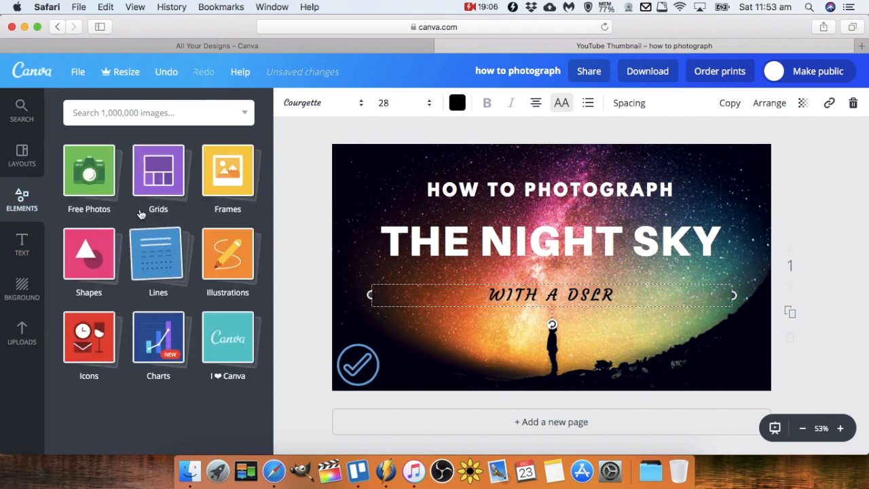
left_click(114, 189)
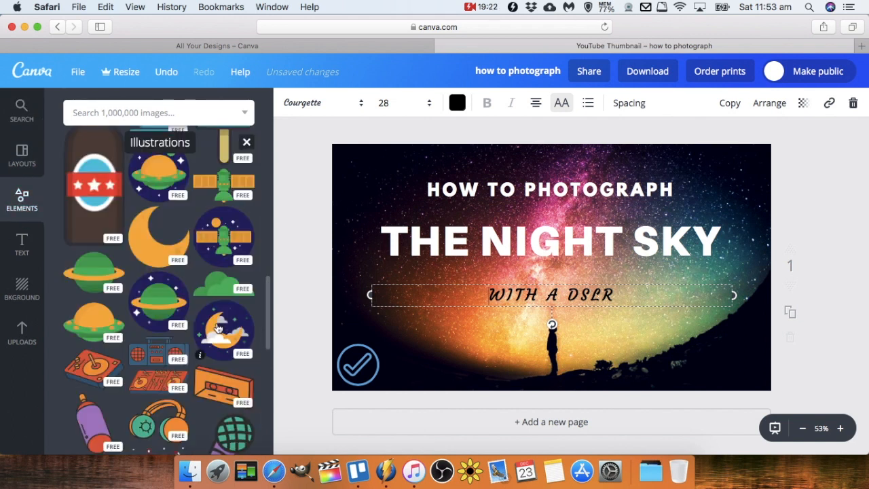
left_click(230, 337)
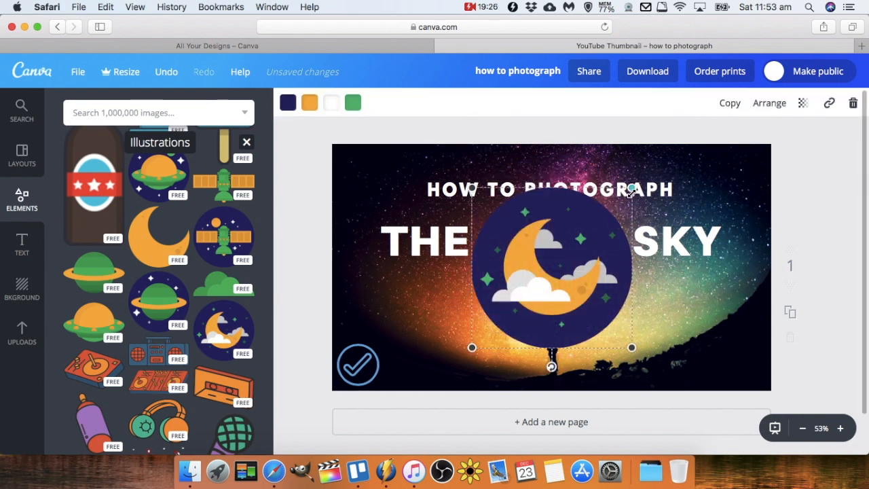
left_click_drag(631, 188, 575, 243)
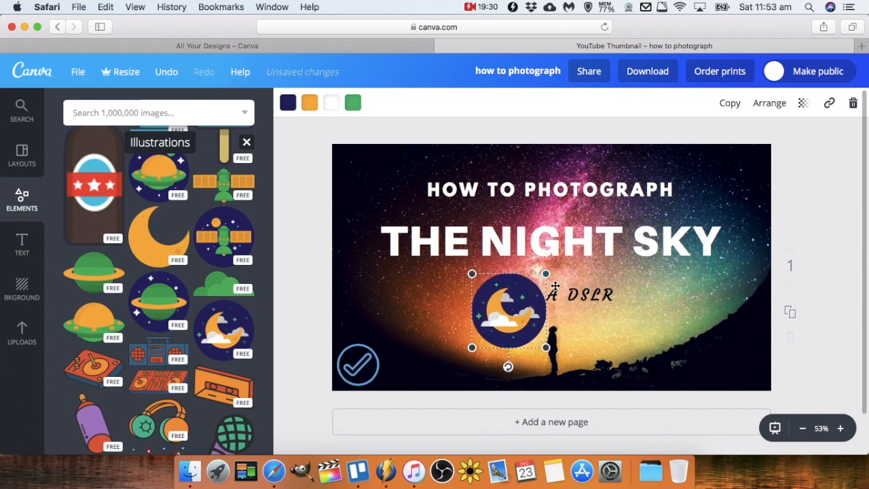
left_click_drag(514, 311, 440, 306)
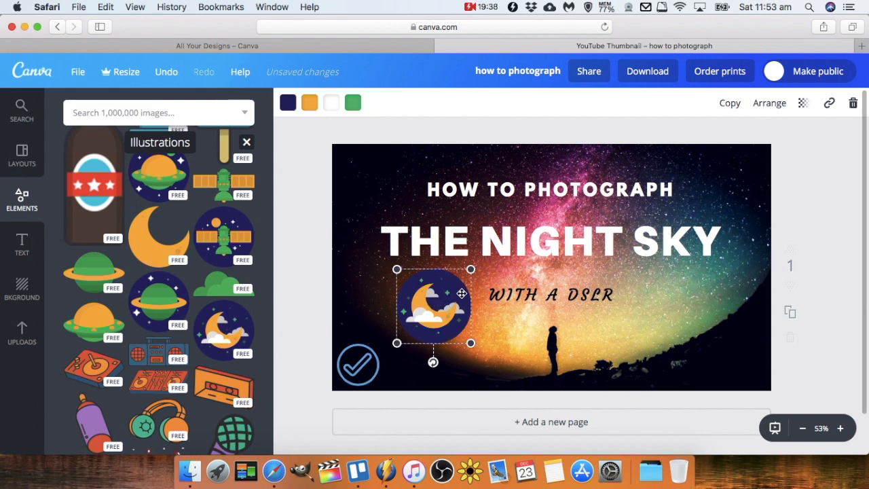
left_click(732, 111)
left_click_drag(442, 313, 679, 299)
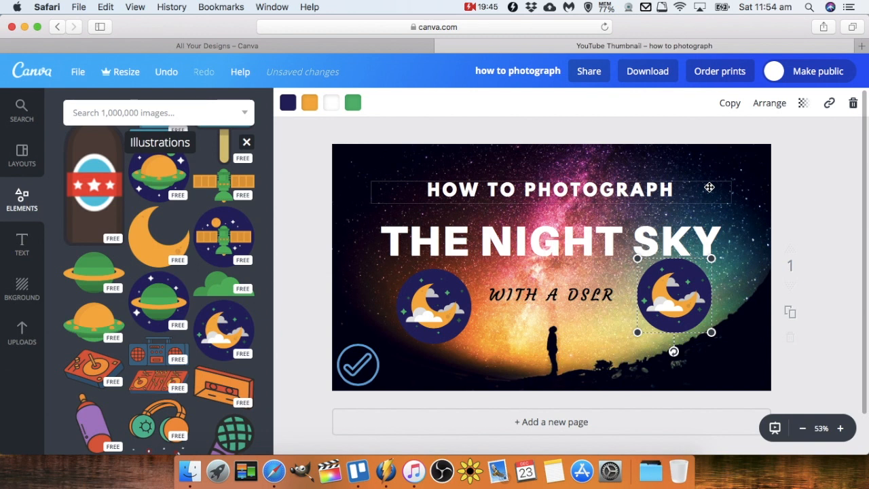
left_click(854, 103)
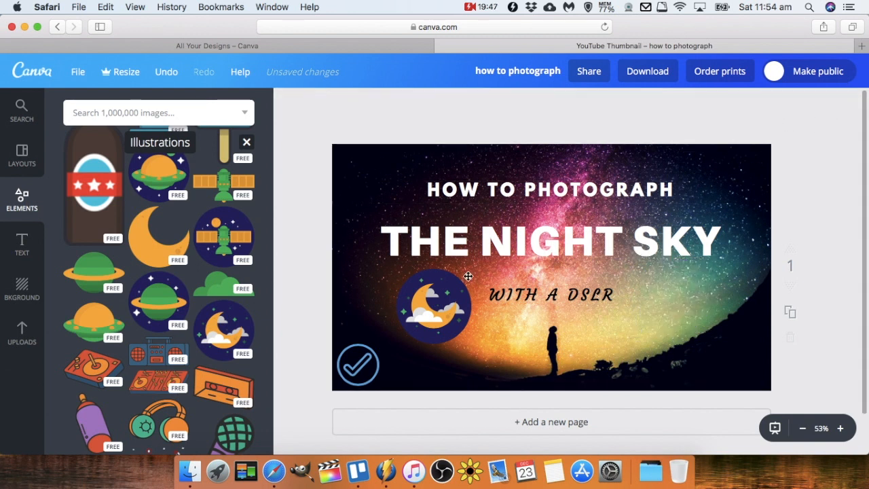
Examine the moon icon's Arrange, Transparency and Link options.
left_click(408, 339)
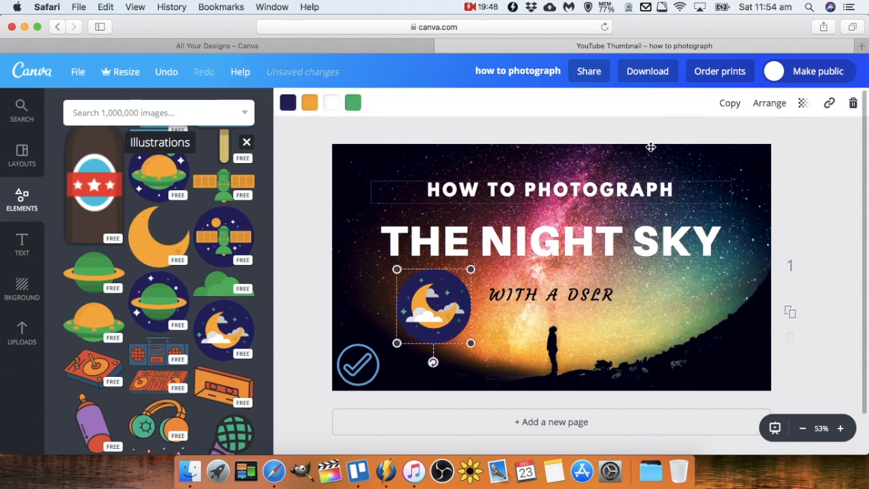
left_click(767, 104)
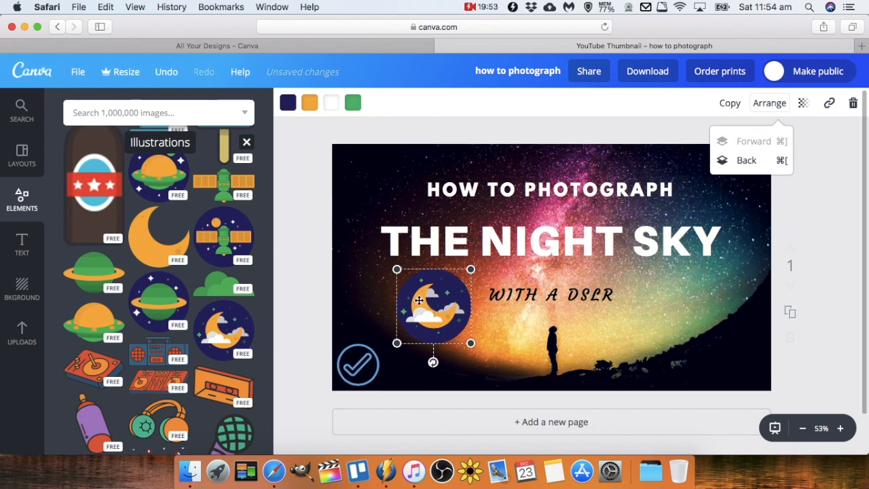
left_click(777, 103)
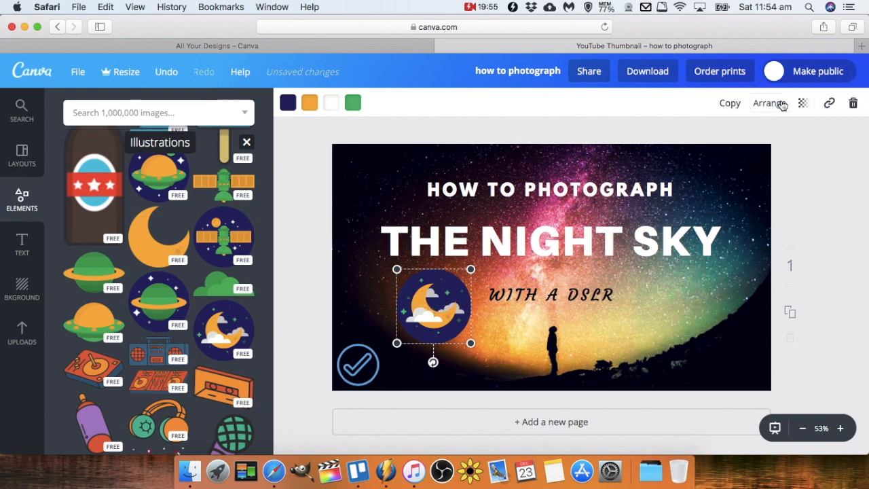
left_click(804, 107)
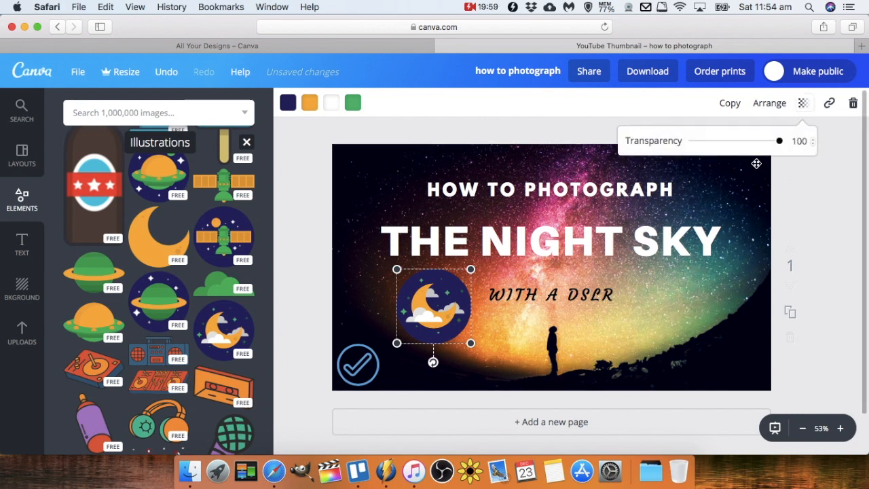
left_click_drag(780, 141, 753, 155)
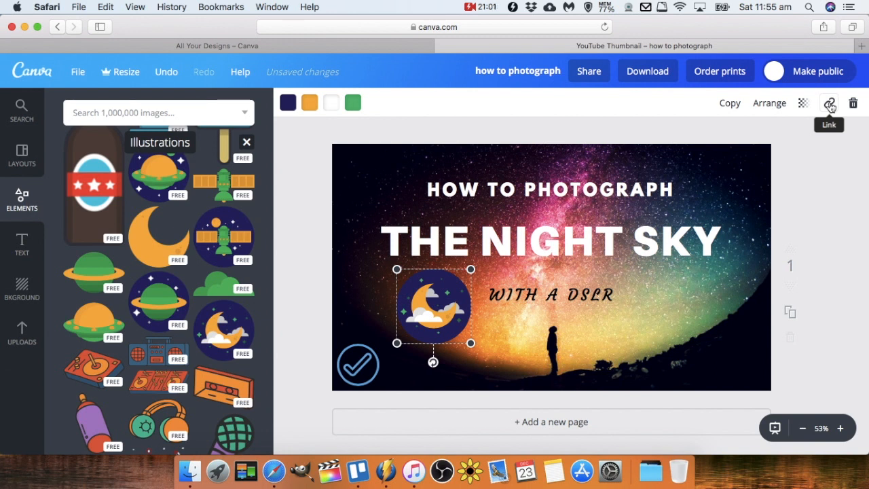
left_click(830, 105)
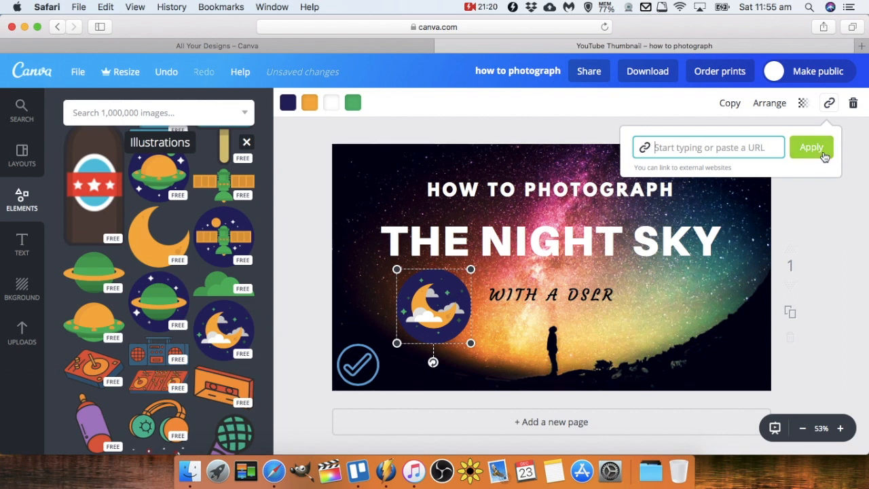
left_click(829, 103)
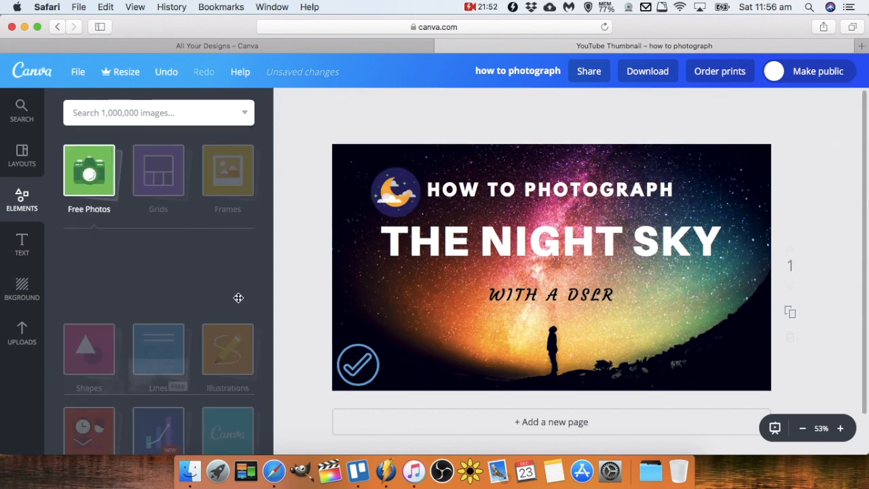
Search images for 'night sky' and stretch a purple night-sky photo over the whole canvas as the background.
scroll(197, 326, "down", 10)
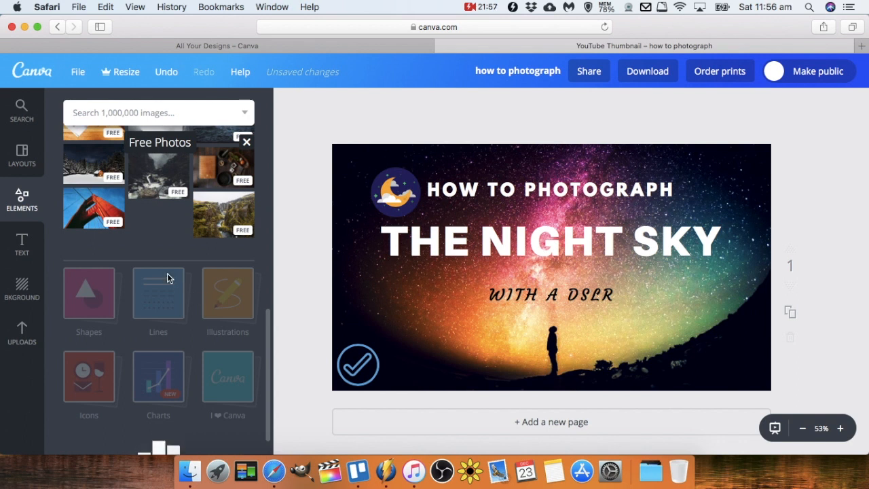
scroll(167, 271, "up", 10)
left_click(131, 113)
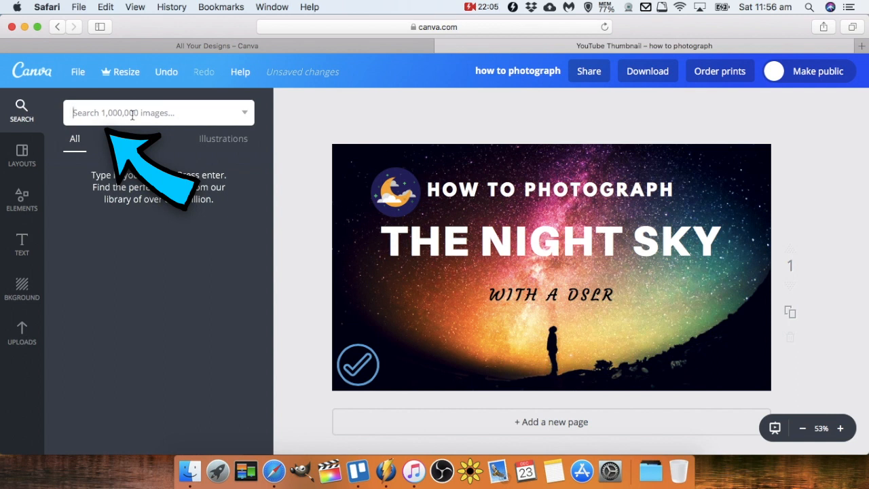
type("night ")
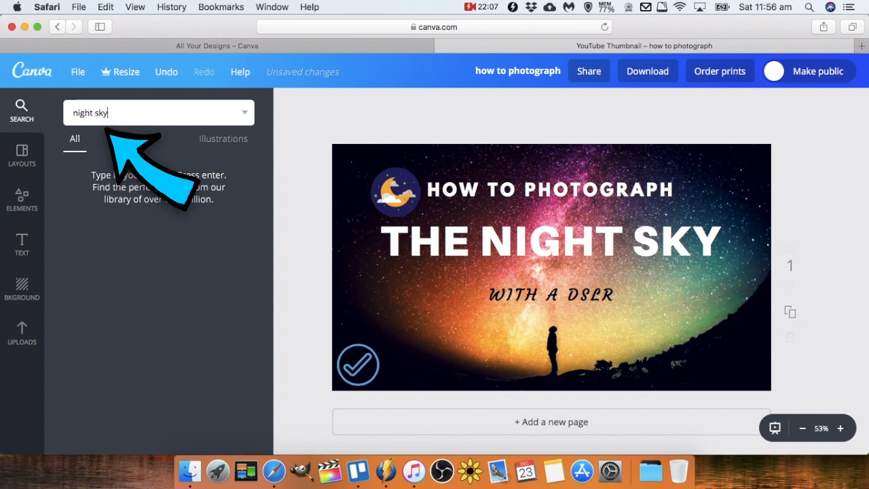
type("sky")
key("Return")
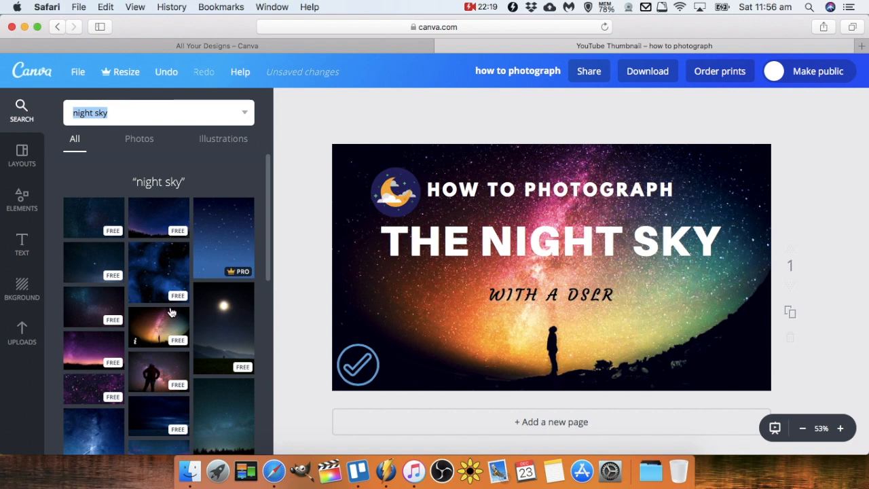
scroll(132, 328, "down", 10)
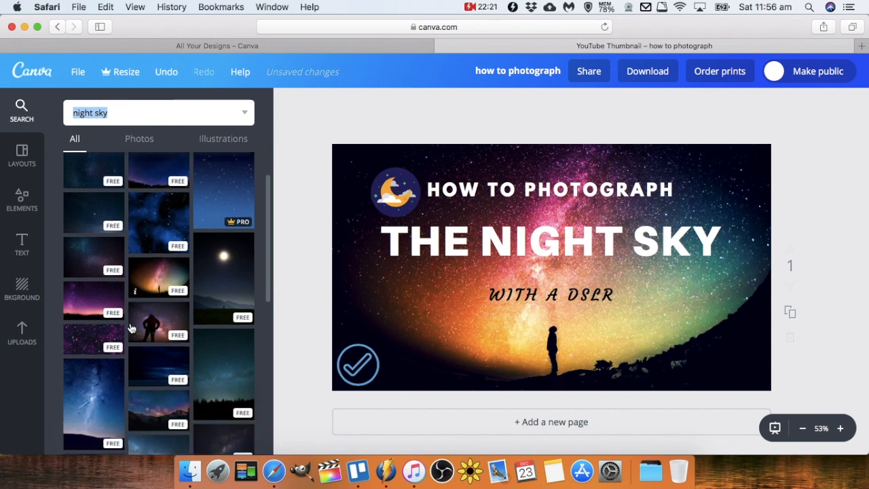
scroll(132, 328, "up", 10)
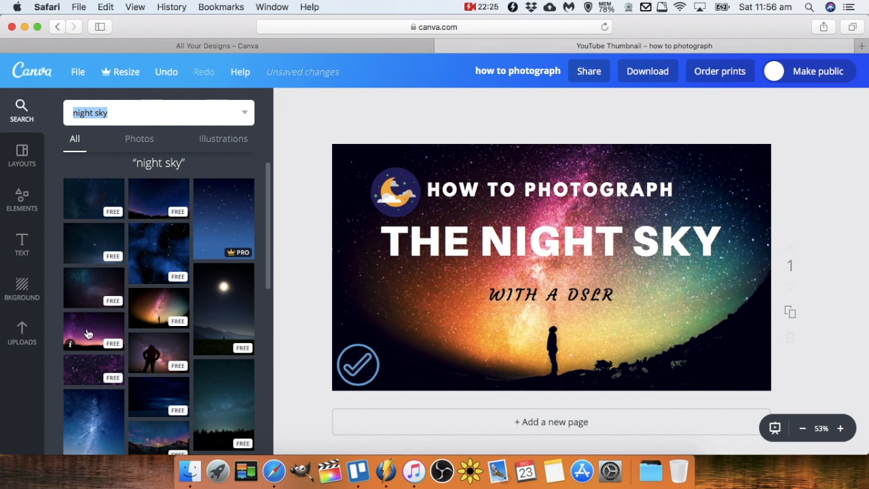
left_click(88, 334)
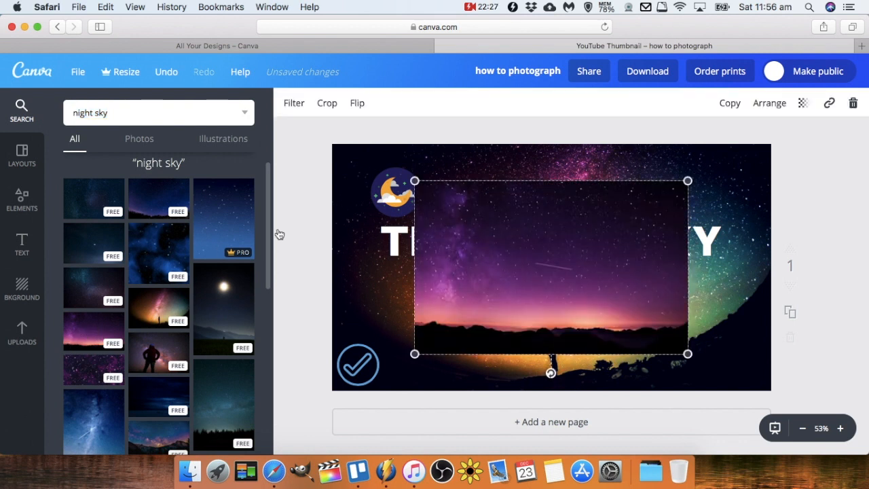
left_click_drag(687, 181, 793, 163)
left_click_drag(420, 351, 311, 385)
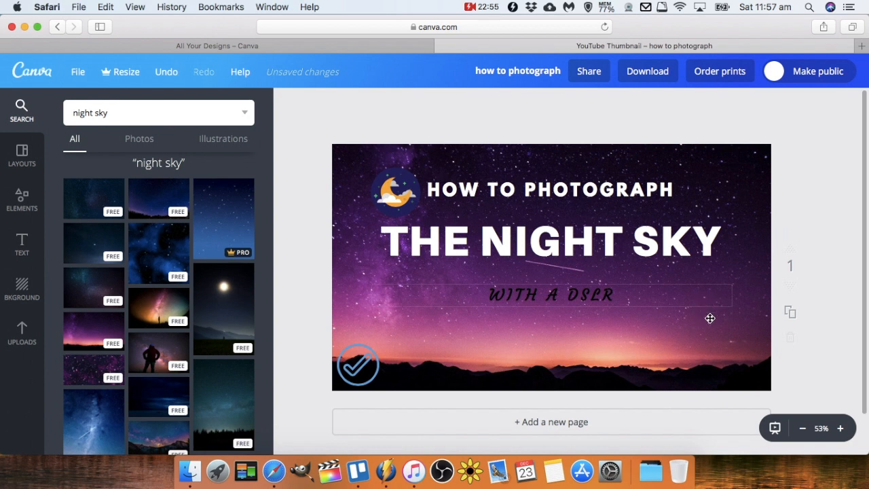
left_click(723, 360)
Nudge the moon icon into the top-left corner and move the main title up and to the right.
left_click_drag(396, 193, 374, 185)
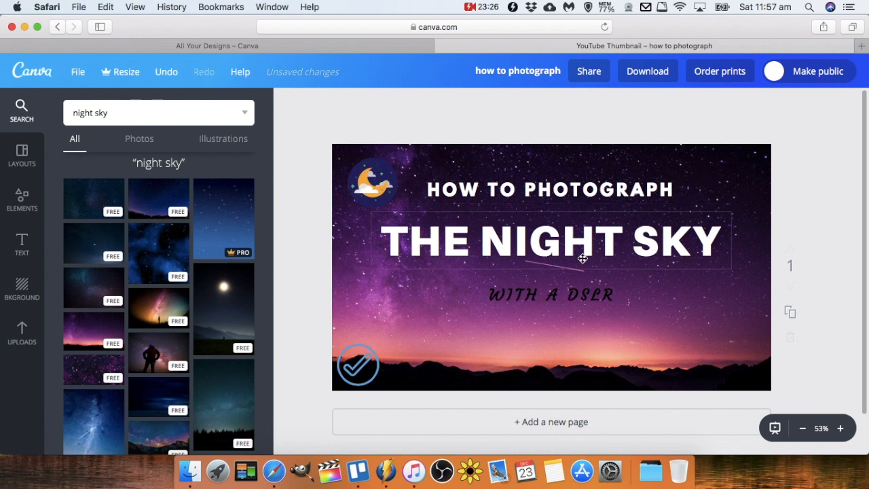
left_click_drag(610, 242, 633, 225)
Right-align the 'HOW TO PHOTOGRAPH' heading and move it slightly higher.
left_click(640, 192)
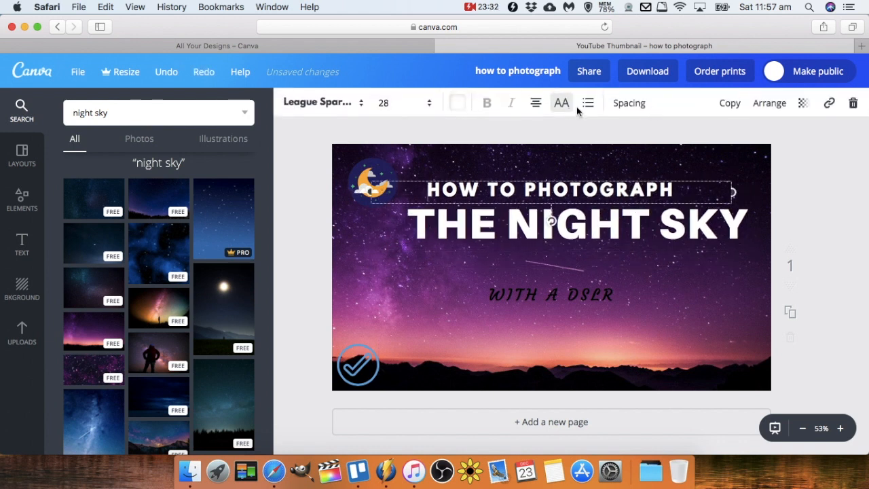
left_click(536, 103)
left_click(587, 141)
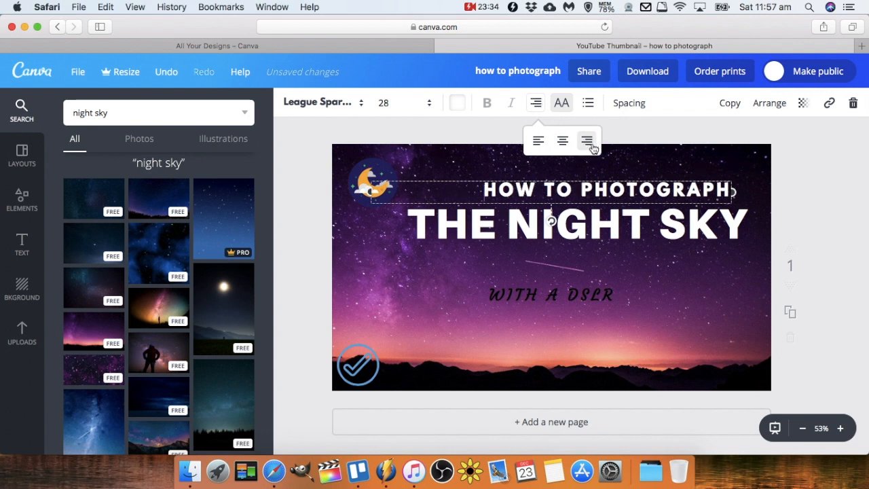
left_click(838, 182)
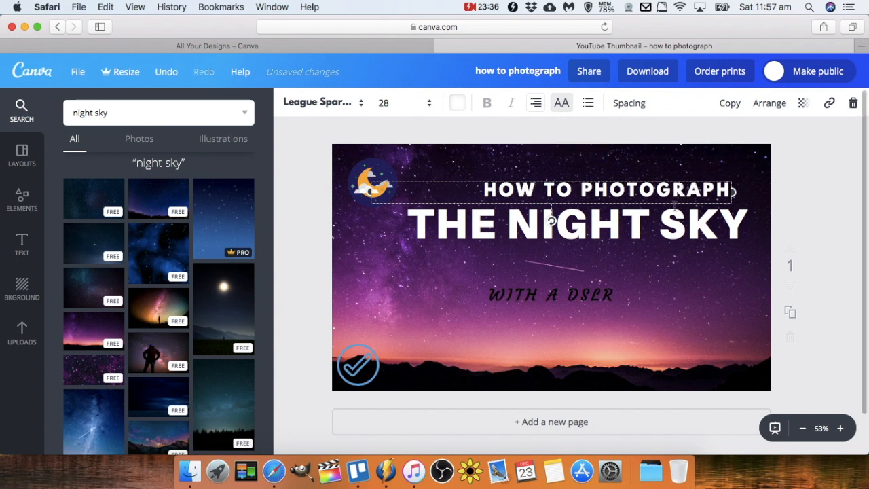
mouse_move(737, 192)
left_mouse_down()
mouse_move(746, 186)
mouse_move(743, 178)
left_mouse_up()
Right-align the 'THE NIGHT SKY' title and nudge it slightly up.
left_click(721, 233)
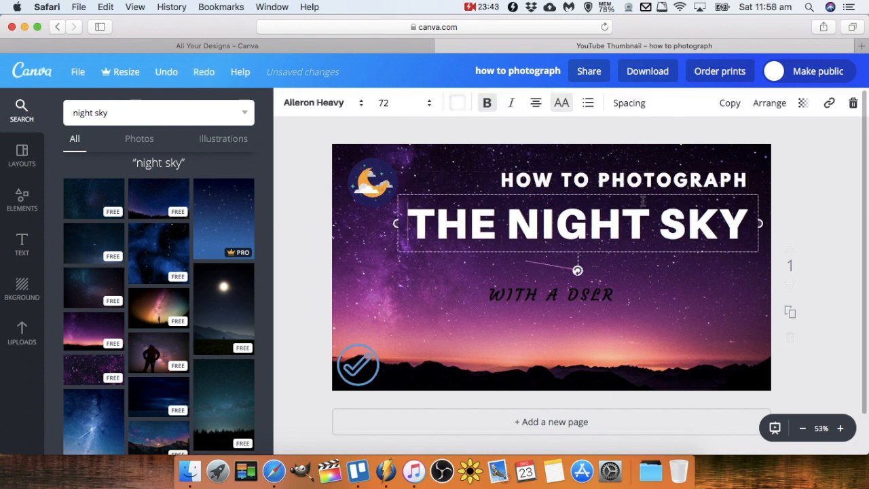
left_click(535, 103)
left_click(587, 140)
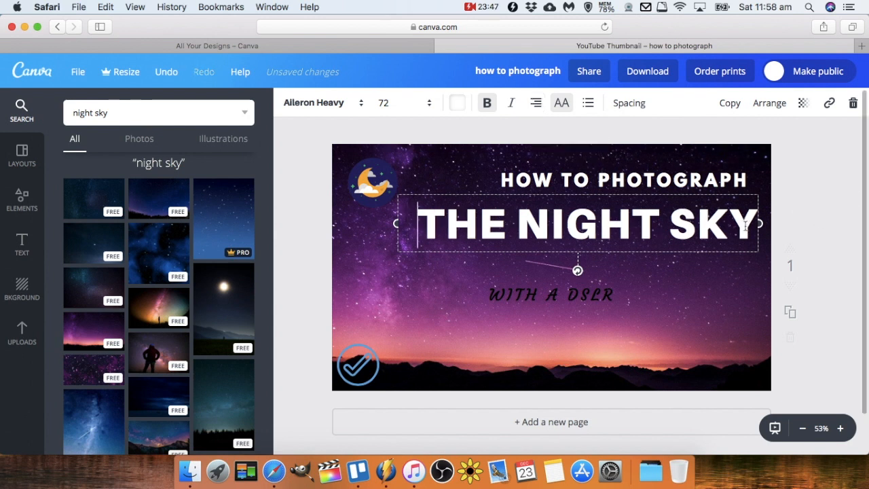
left_click(829, 186)
left_click_drag(734, 212, 733, 205)
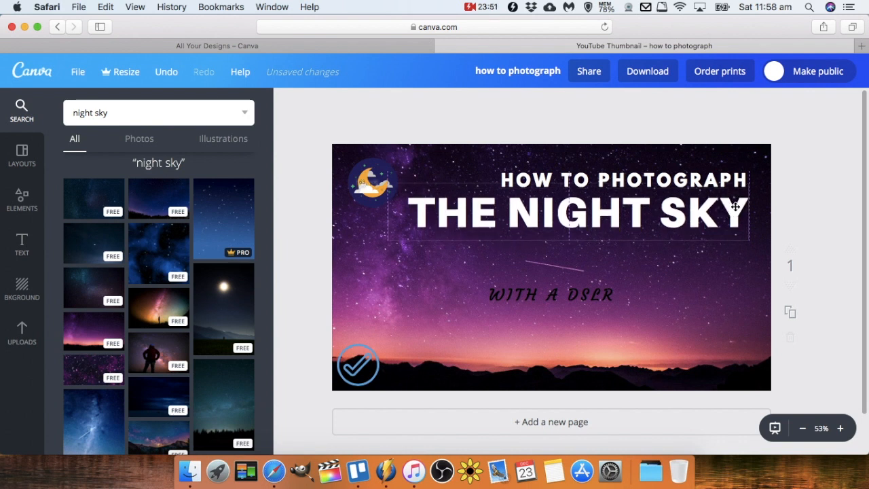
Left-align the 'WITH A DSLR' subtitle and move it up just beneath the main title.
left_click(585, 299)
left_click(535, 104)
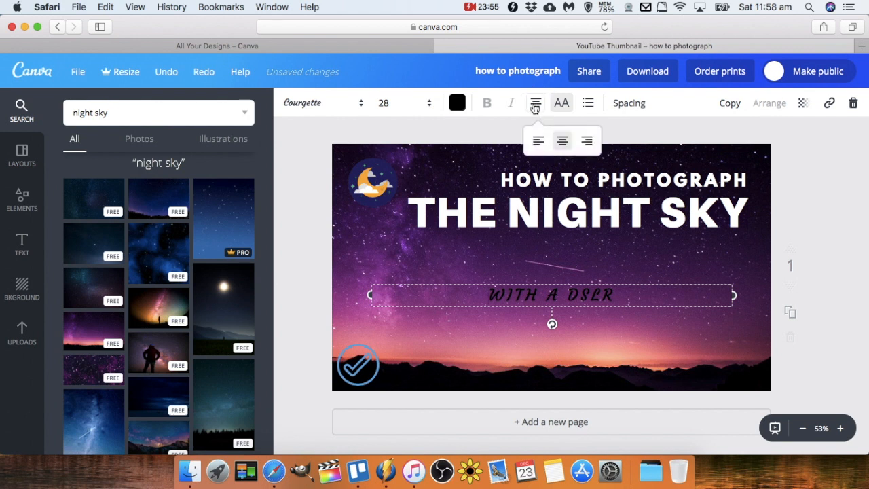
left_click(538, 141)
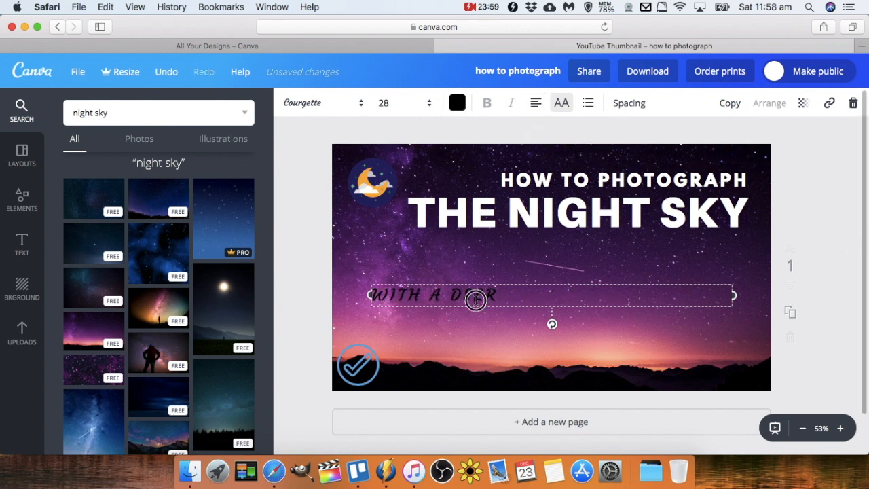
left_click(842, 260)
left_click_drag(475, 294, 519, 243)
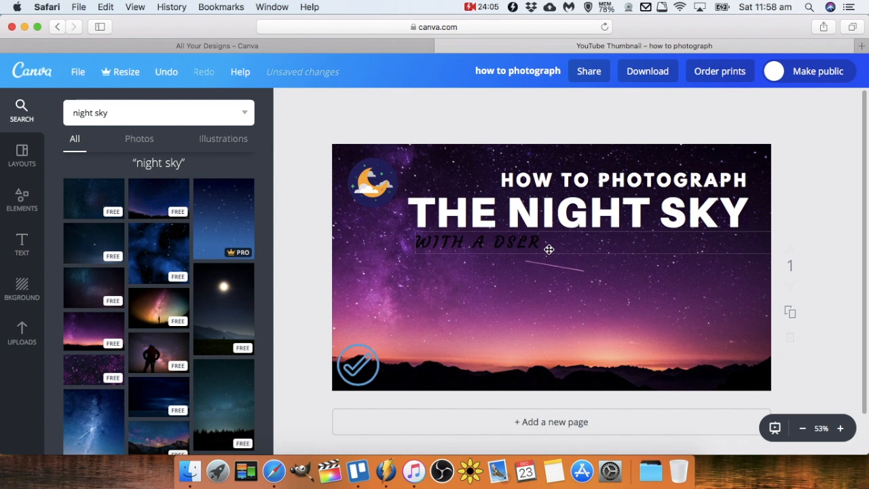
Set the subtitle's text colour to white.
left_click(528, 244)
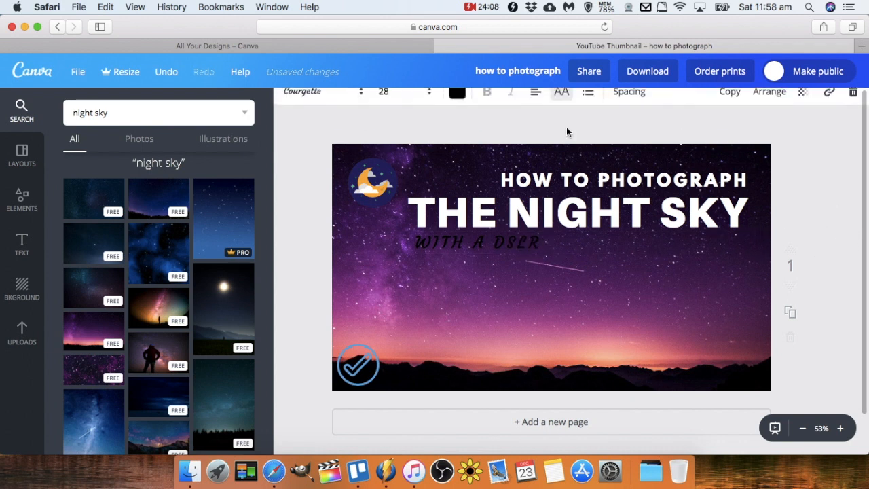
left_click(458, 103)
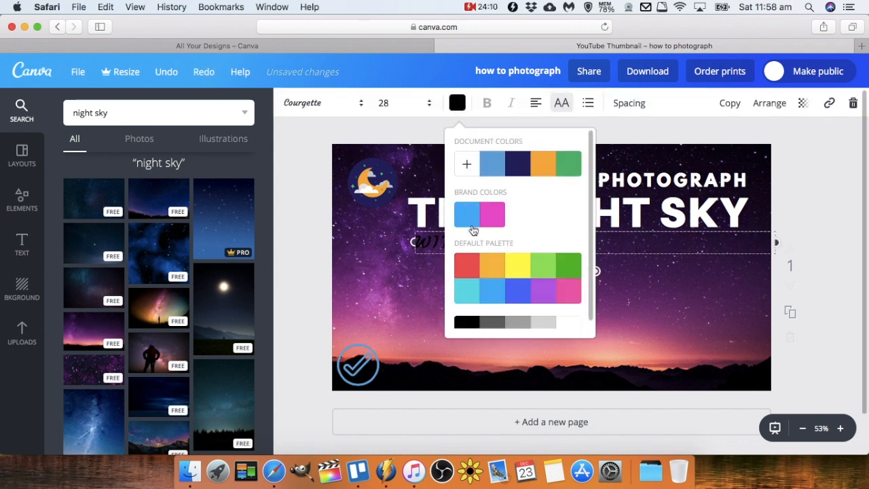
left_click(459, 219)
left_click(457, 105)
left_click(458, 106)
left_click(517, 164)
left_click(457, 105)
left_click(457, 102)
left_click(567, 328)
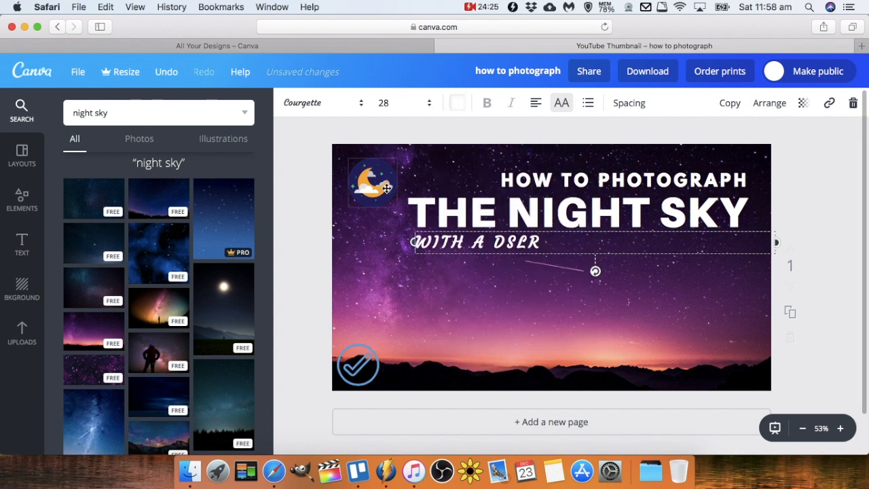
Delete the checkmark badge and move the moon icon into the bottom-left corner of the thumbnail.
left_click(830, 152)
left_click_drag(496, 245, 495, 248)
left_click(844, 177)
left_click(362, 367)
key("Delete")
left_click_drag(372, 182, 366, 360)
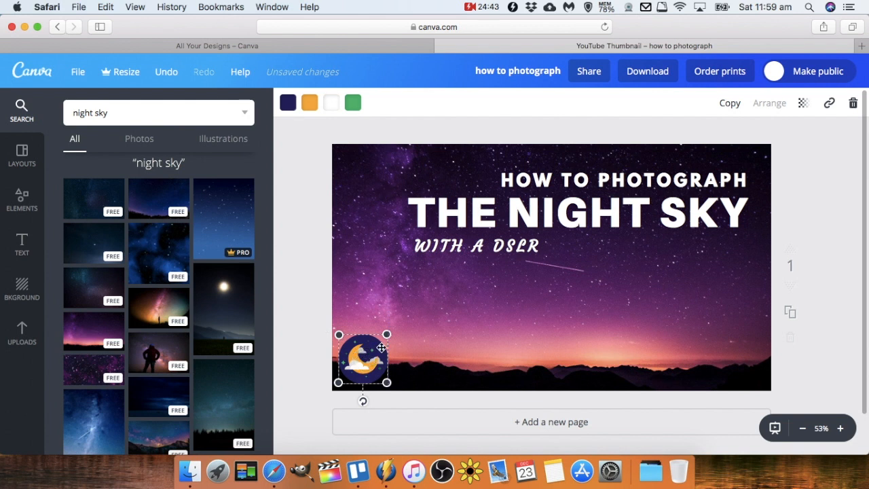
Add the uploaded cutout photo of the presenter pointing to the design.
left_click(834, 190)
left_click(22, 335)
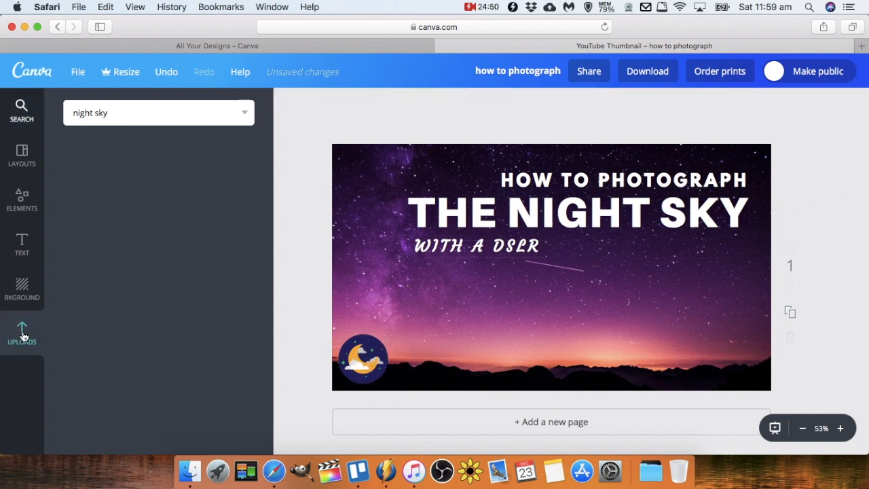
scroll(125, 343, "down", 3)
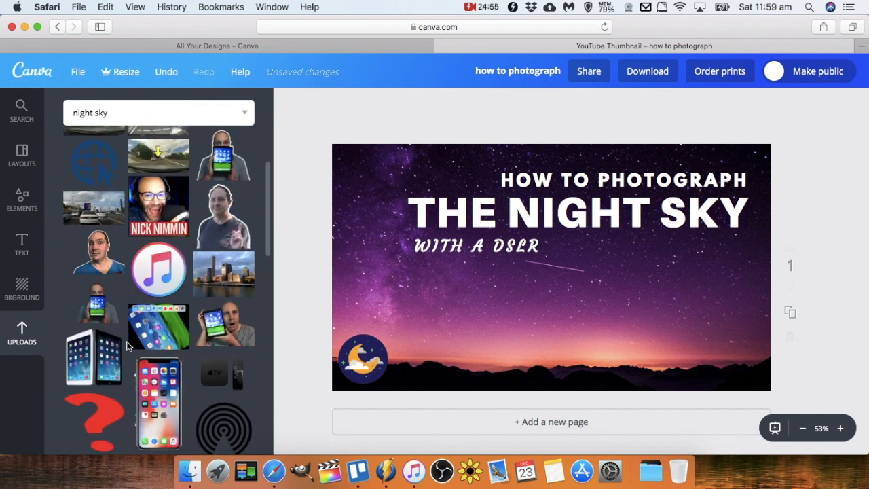
scroll(125, 346, "down", 10)
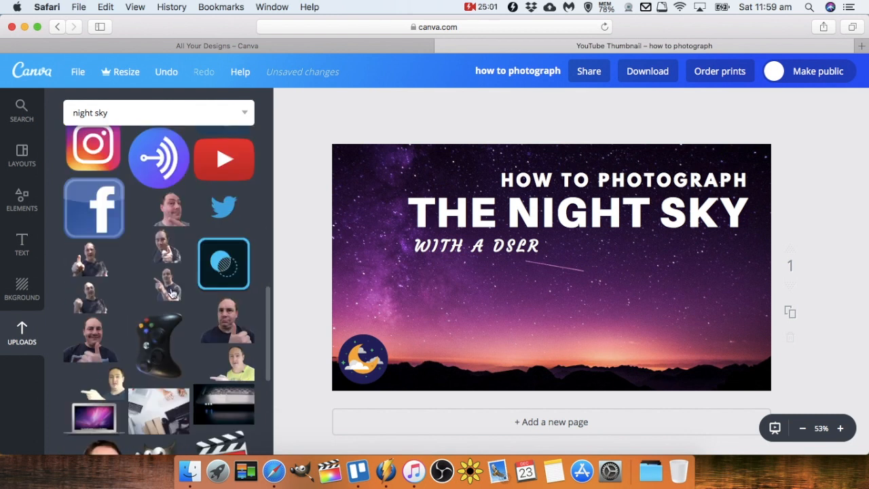
left_click(170, 292)
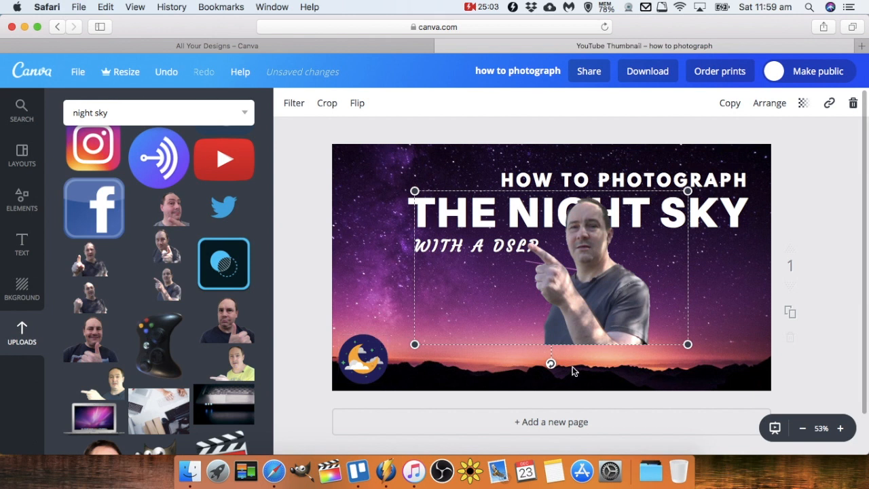
Crop the presenter photo to trim away its empty left side.
left_click(295, 108)
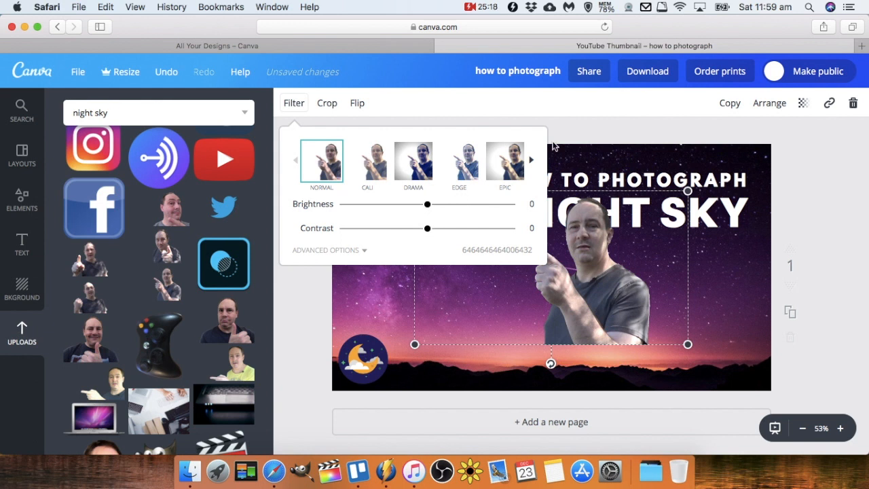
left_click(292, 103)
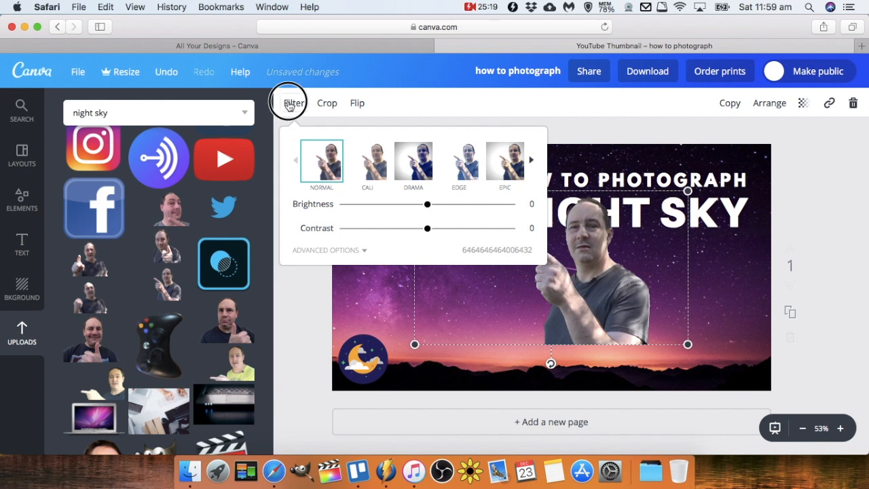
left_click(326, 106)
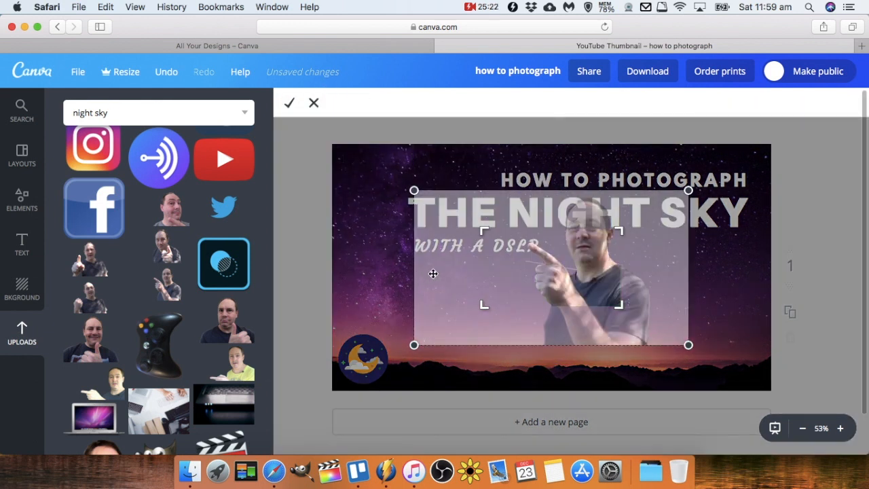
left_click_drag(619, 305, 655, 344)
left_click_drag(481, 231, 525, 195)
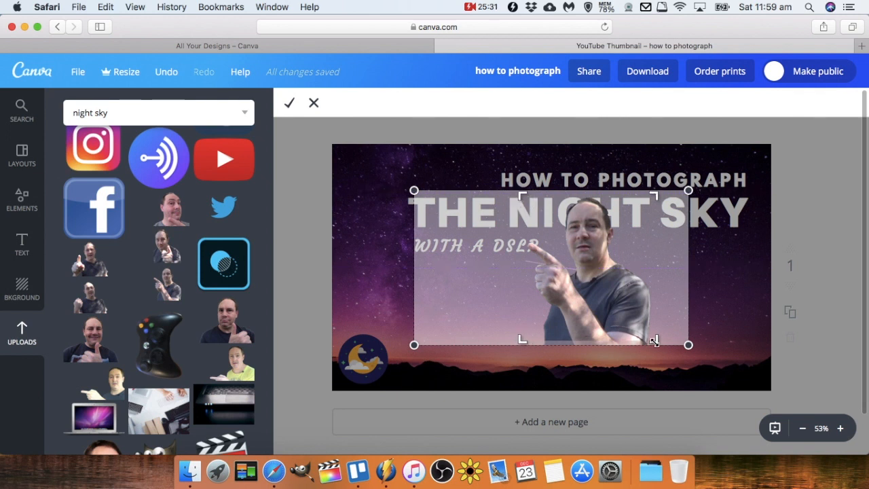
left_click(450, 178)
Flip the presenter photo horizontally and place it, enlarged, in the bottom-left corner.
left_click(357, 103)
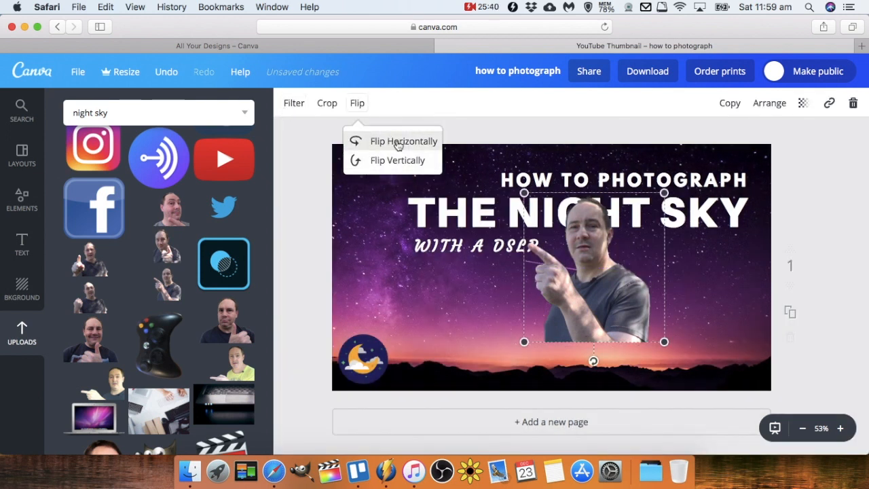
left_click(401, 141)
left_click_drag(609, 323, 401, 355)
left_click_drag(459, 239, 450, 200)
Send the presenter photo back behind the text and reposition it slightly larger in the bottom-left.
left_click(769, 102)
left_click(747, 160)
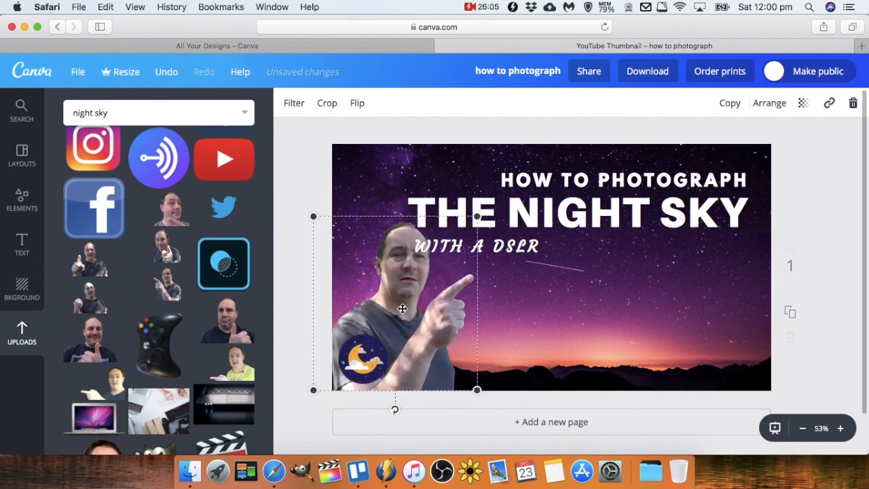
left_click_drag(403, 309, 378, 312)
mouse_move(453, 216)
left_mouse_down()
mouse_move(473, 197)
mouse_move(464, 206)
left_mouse_up()
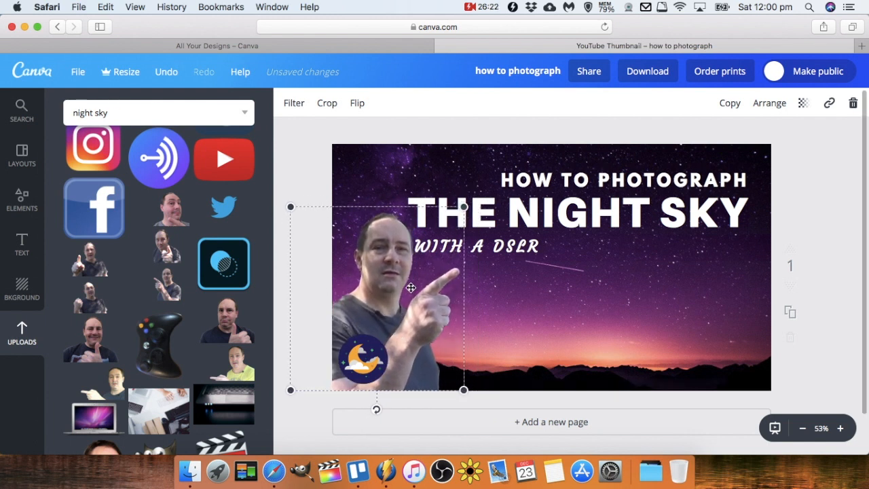
left_click(812, 279)
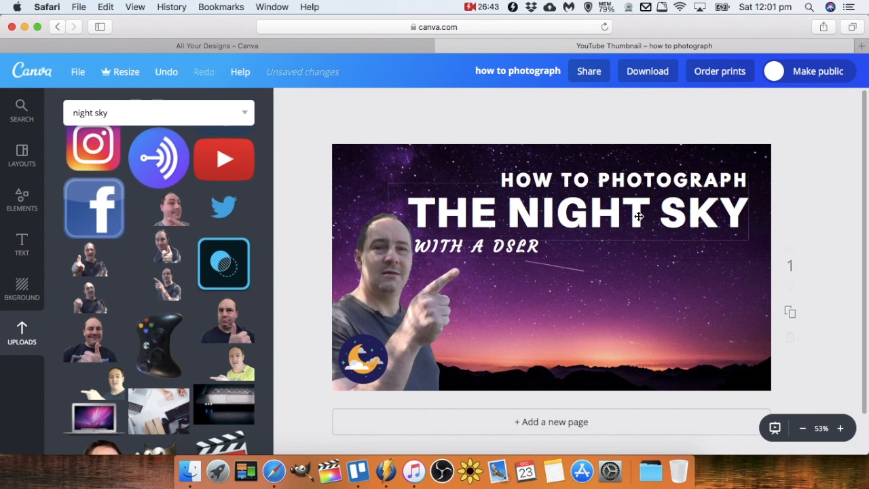
Duplicate the 'THE NIGHT SKY' title, colour the copy black and send it back behind the original.
left_click(639, 216)
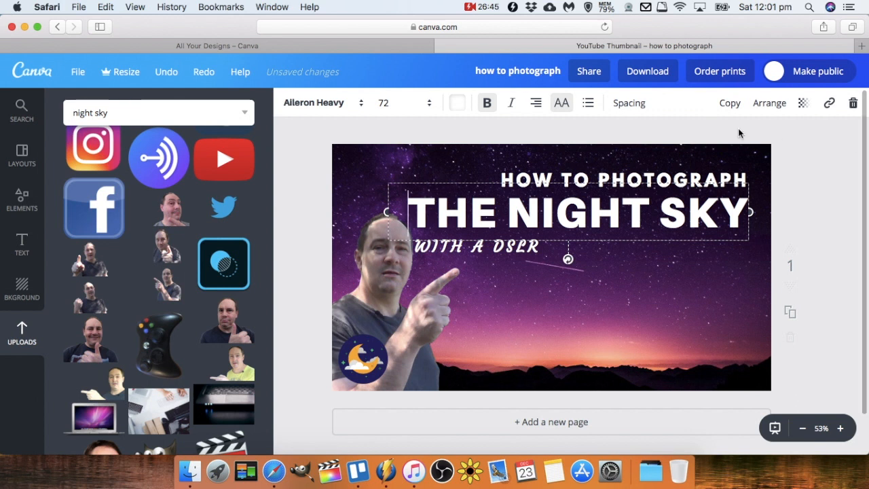
left_click(732, 103)
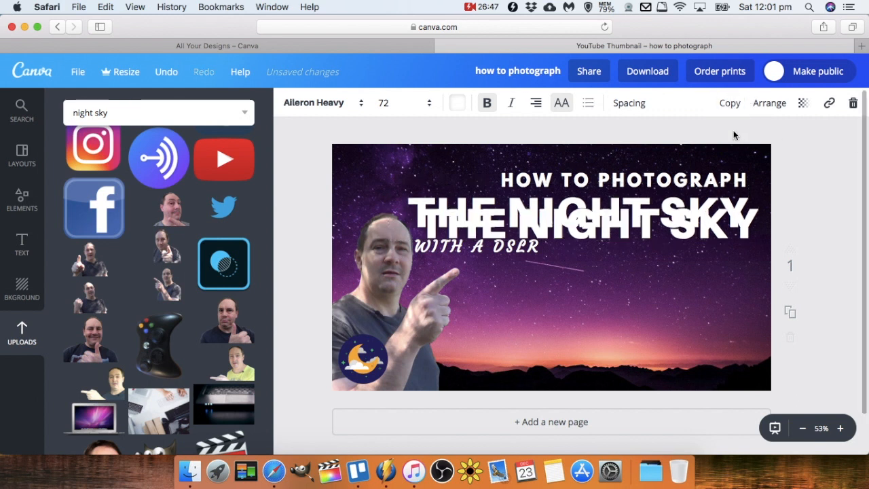
left_click(457, 103)
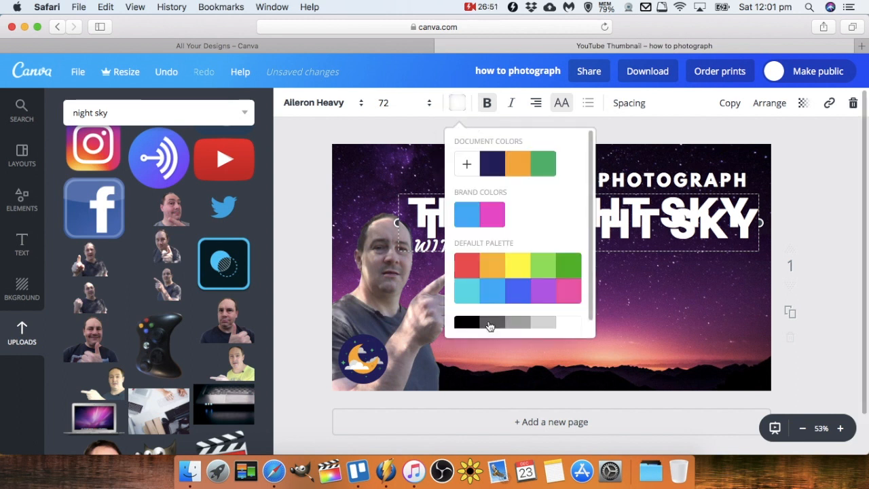
left_click(490, 323)
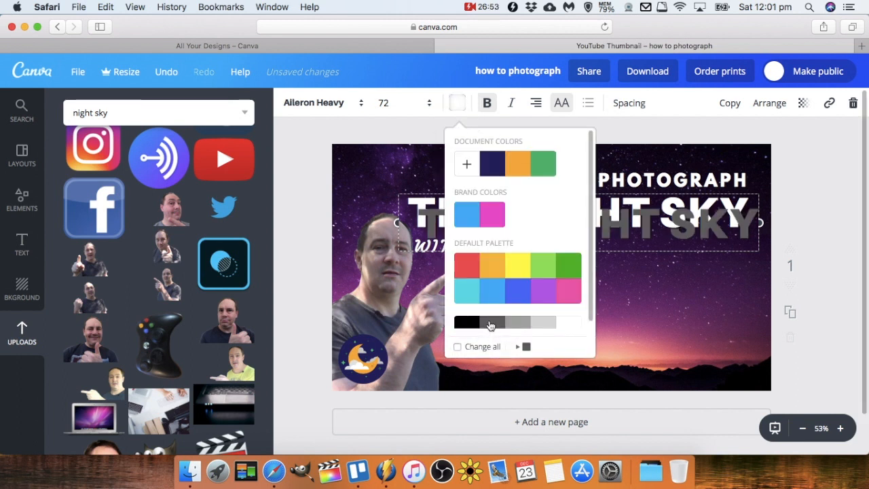
left_click(471, 324)
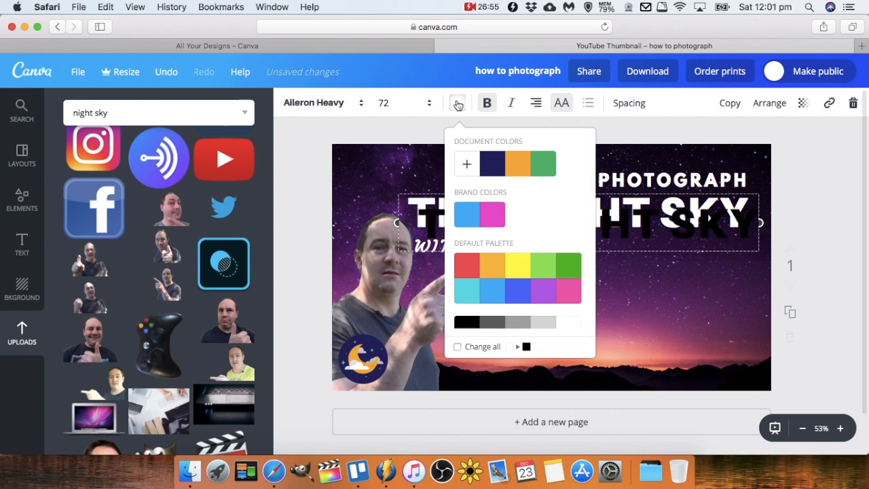
left_click(771, 103)
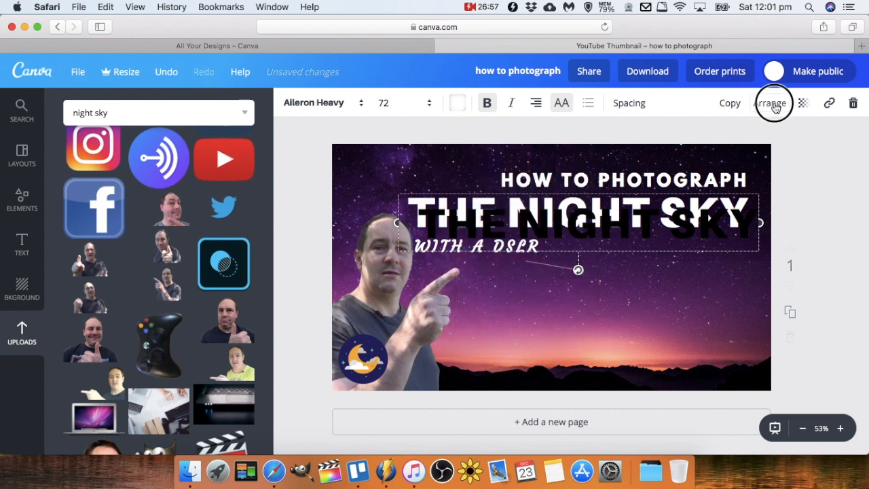
left_click(760, 167)
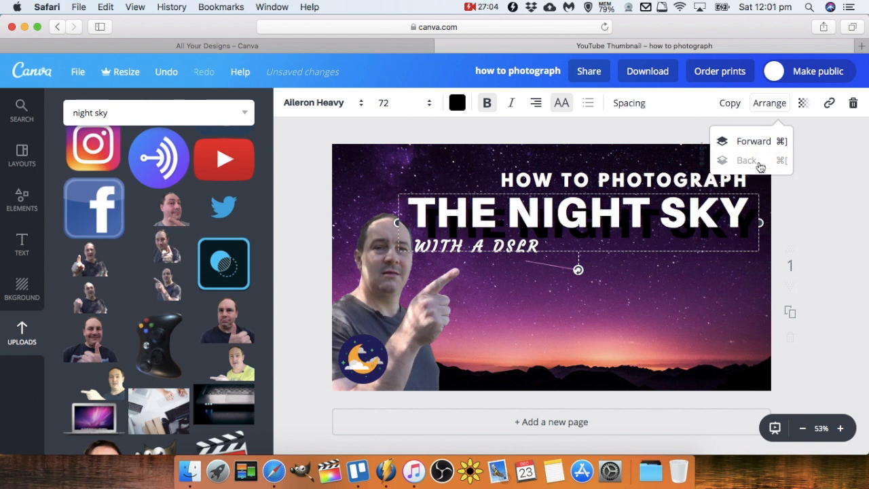
Nudge the black title copy up and left so it sits just behind the white title as a drop shadow.
key("Up")
key("Up")
key("Up")
key("Up")
key("Up")
key("Up")
key("Up")
key("Up")
key("Up")
key("Up")
key("Left")
key("Left")
key("Left")
key("Left")
key("Left")
key("Left")
key("Left")
key("Left")
key("Up")
key("Up")
key("Up")
key("Up")
key("Up")
key("Up")
key("Up")
key("Up")
key("Up")
key("Up")
key("Left")
key("Left")
key("Left")
key("Left")
key("Left")
key("Left")
key("Left")
key("Left")
key("Left")
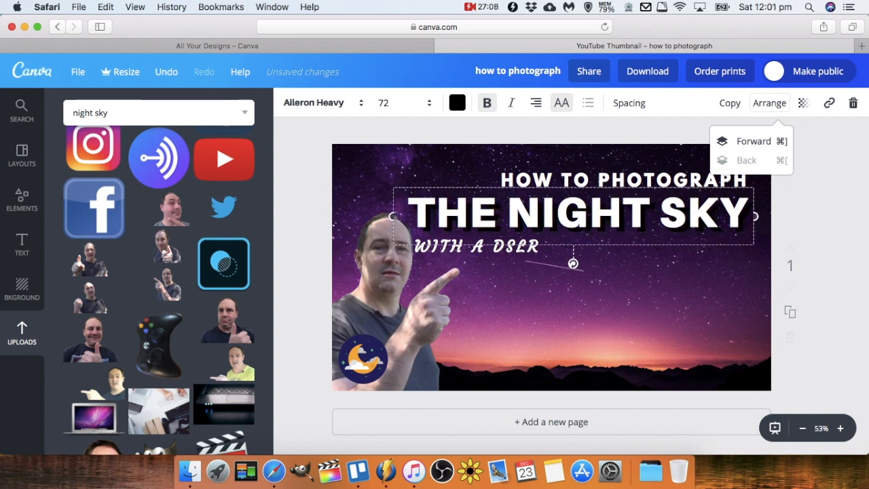
key("Left")
key("Left")
key("Left")
key("Left")
key("Left")
key("Left")
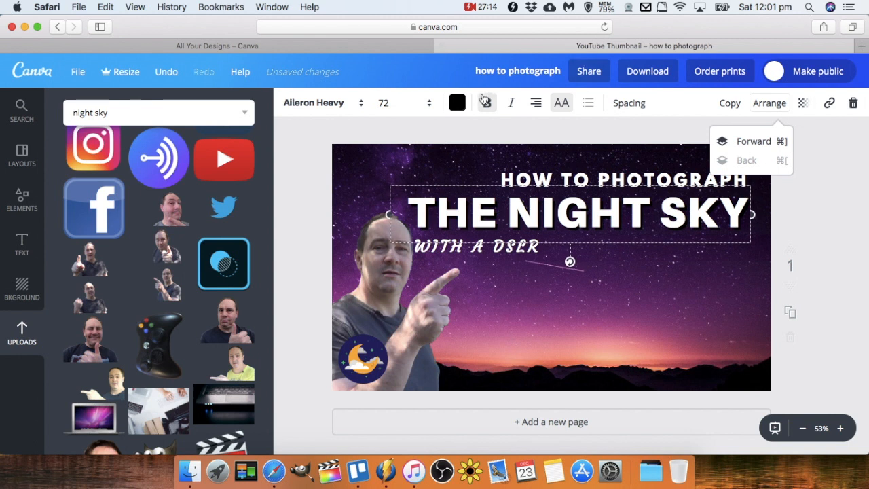
Lower the black shadow copy's transparency to soften the drop shadow.
left_click(457, 103)
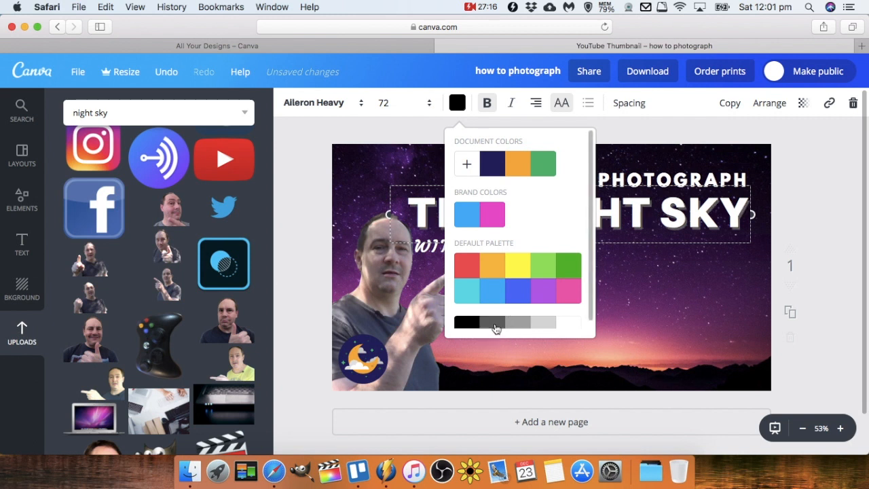
left_click(460, 106)
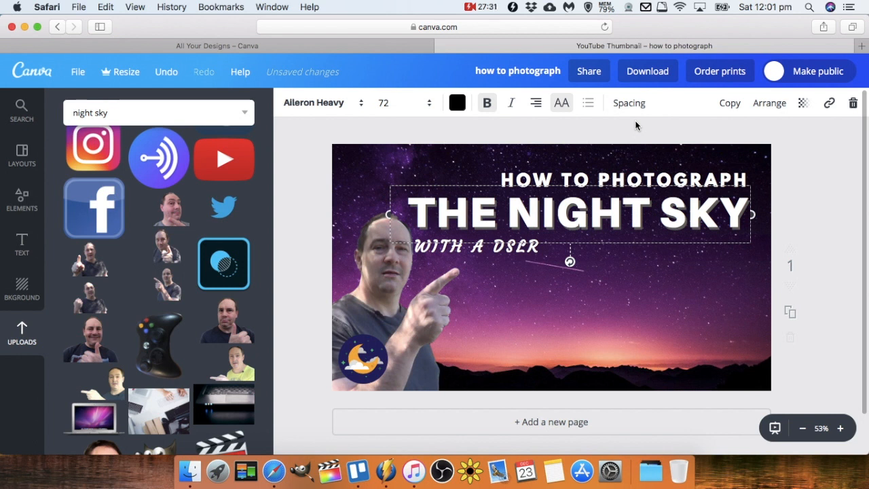
left_click(805, 108)
left_click_drag(778, 143, 754, 148)
left_click(807, 107)
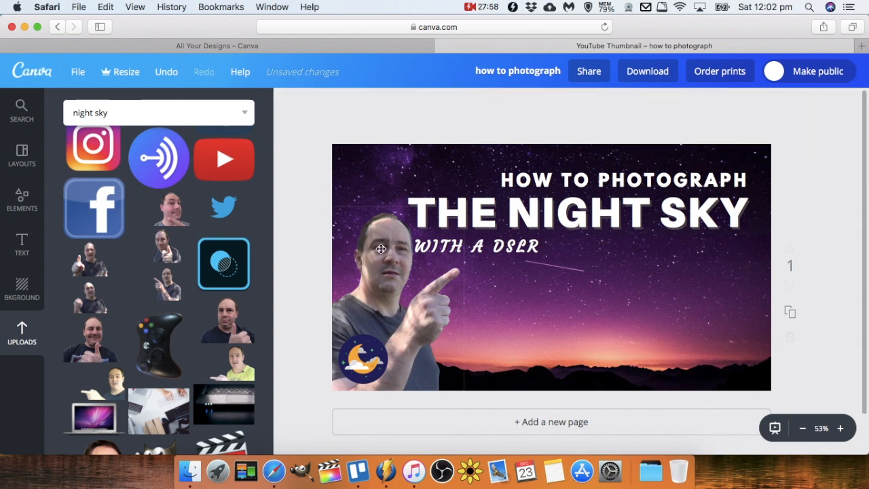
scroll(223, 292, "up", 10)
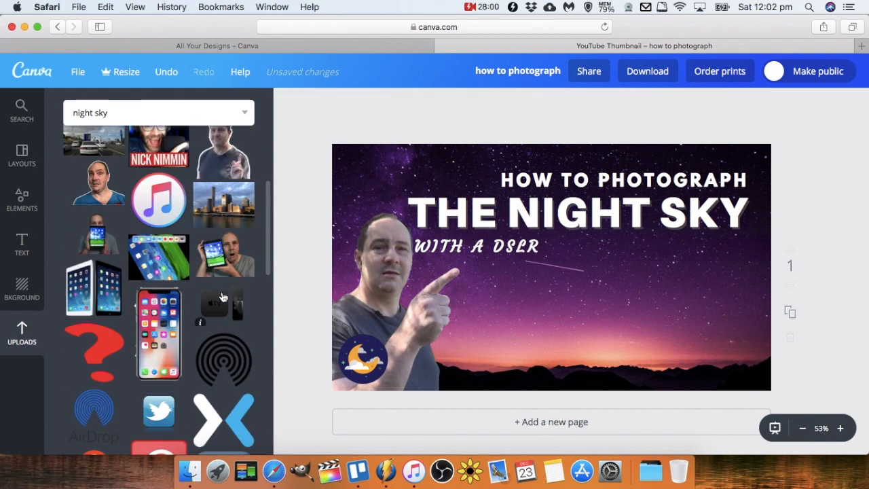
left_click(223, 244)
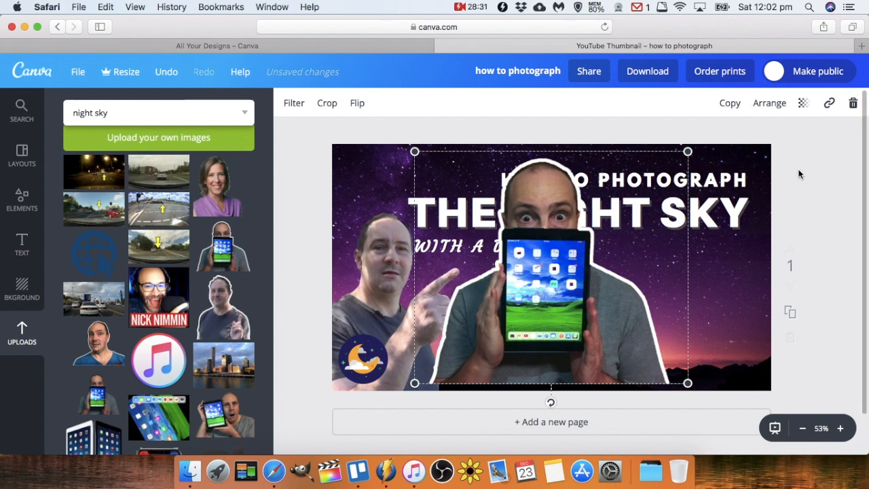
left_click(854, 102)
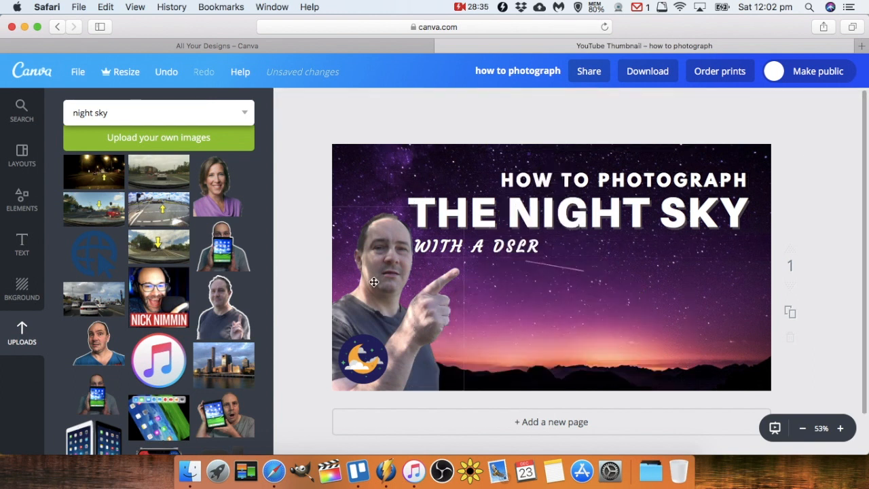
Move the presenter photo to the bottom-right corner so it points toward the title.
left_click(374, 281)
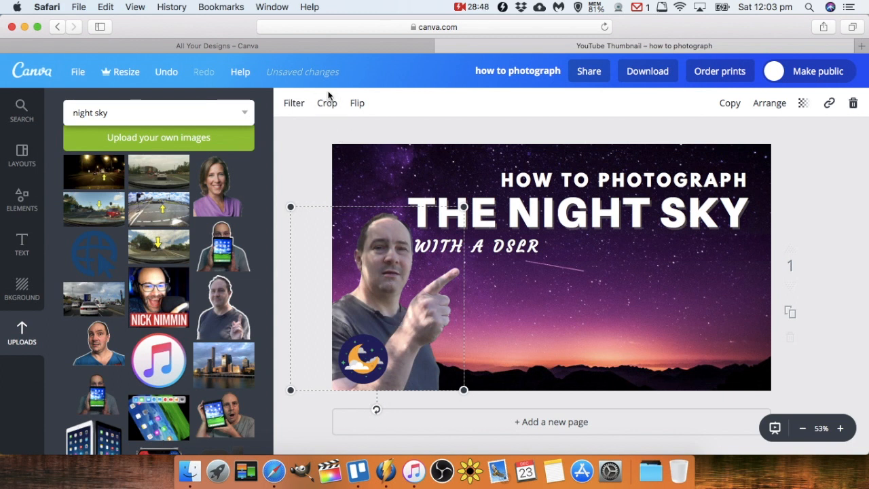
left_click(291, 106)
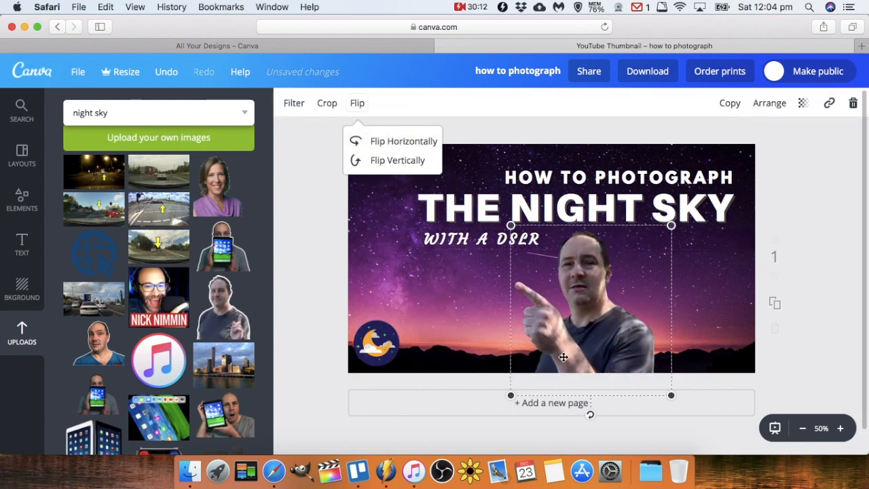
left_click_drag(631, 326, 747, 341)
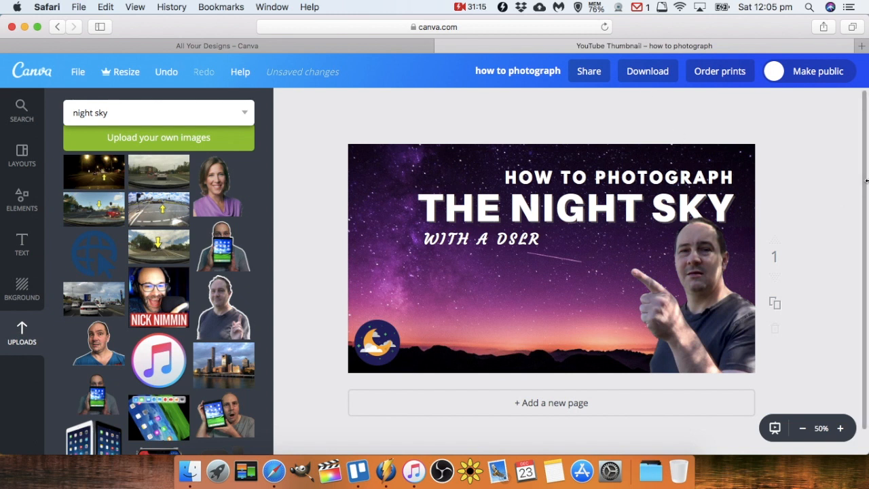
Download the thumbnail as a PNG file and close the design's browser tab.
left_click(648, 75)
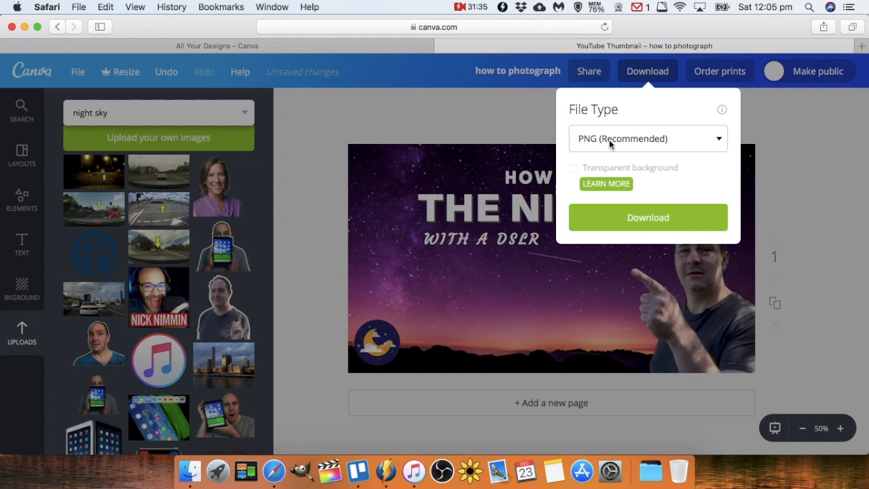
left_click(658, 221)
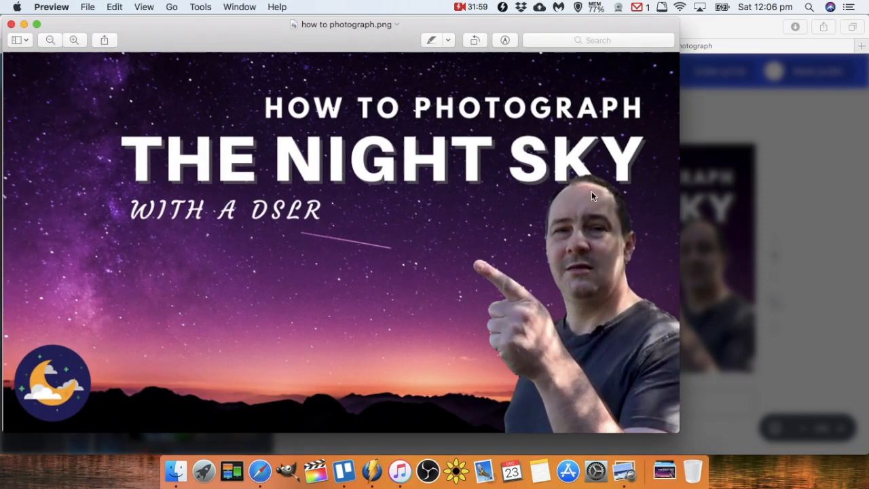
left_click_drag(156, 38, 229, 55)
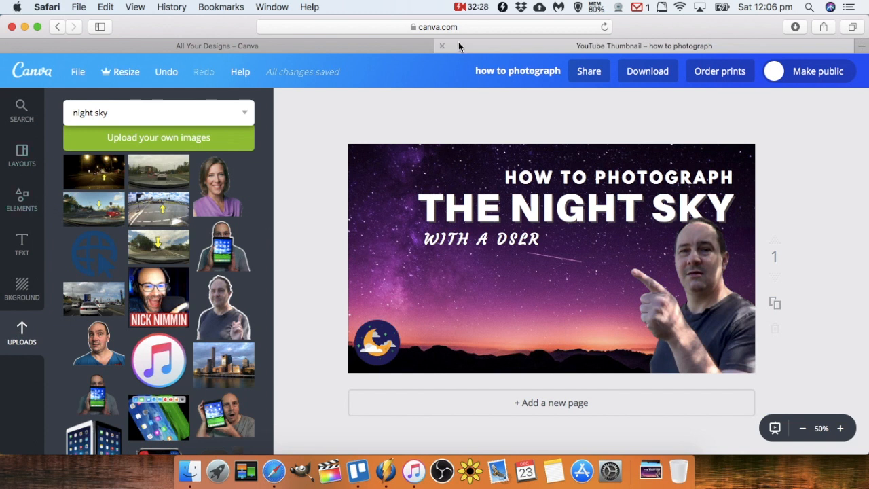
left_click(441, 46)
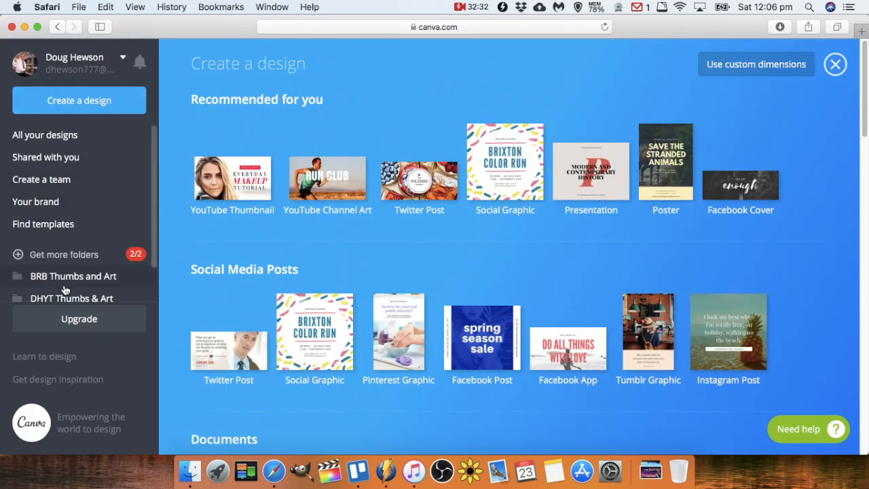
Open the DHYT Thumbs & Art folder of designs.
scroll(150, 268, "down", 2)
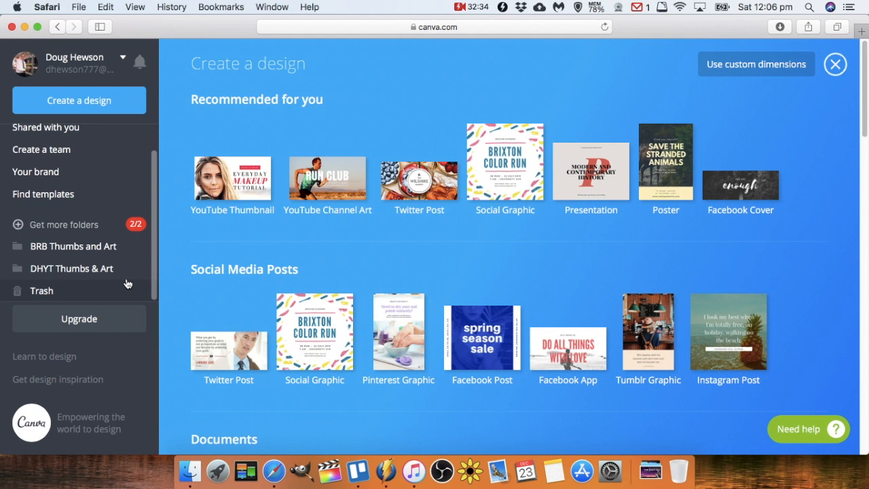
left_click(68, 269)
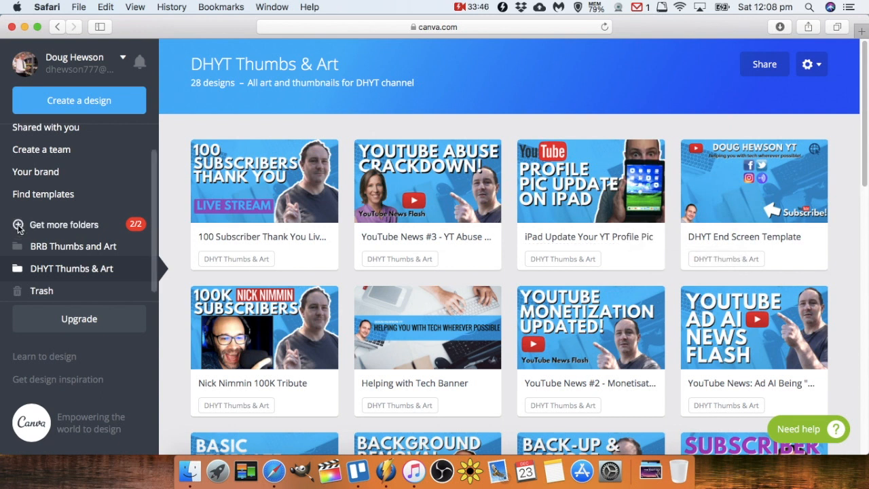
Review the Canva for Work folder and upgrade free-trial offers, closing each without subscribing.
left_click(19, 227)
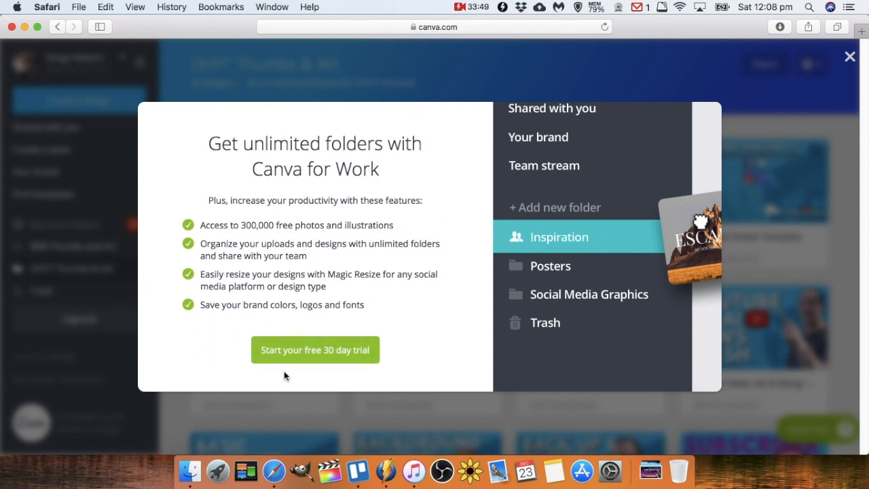
left_click(849, 56)
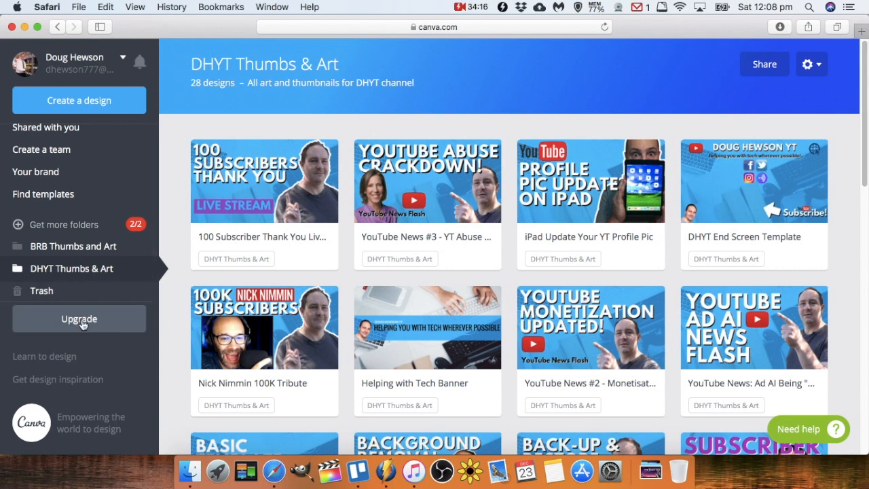
left_click(79, 319)
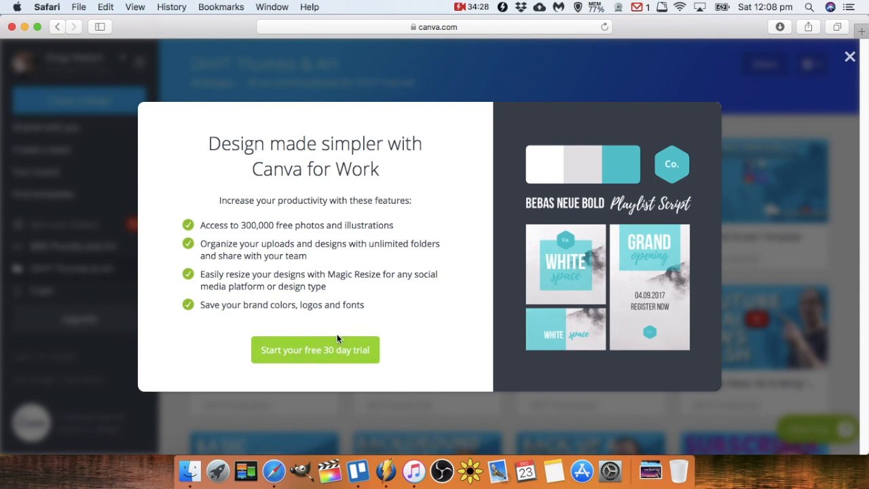
left_click(332, 352)
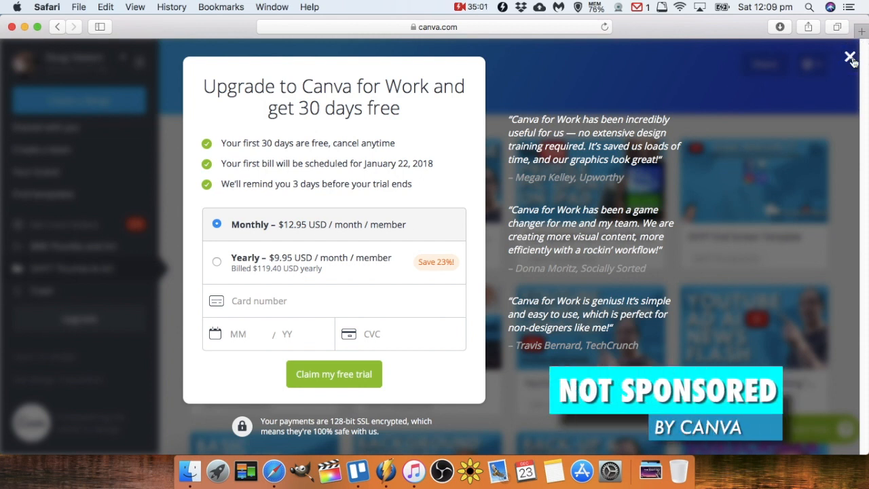
left_click(850, 57)
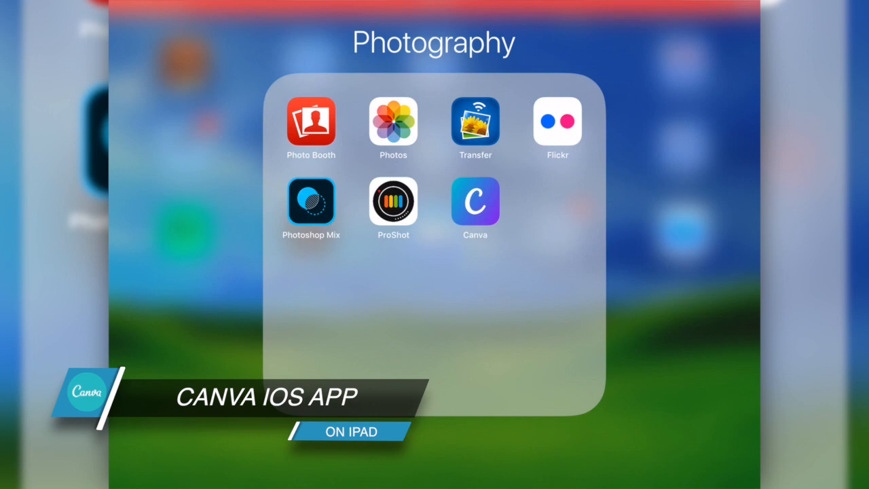
Launch the Canva app on the iPad and open the how to photograph design.
left_click(475, 201)
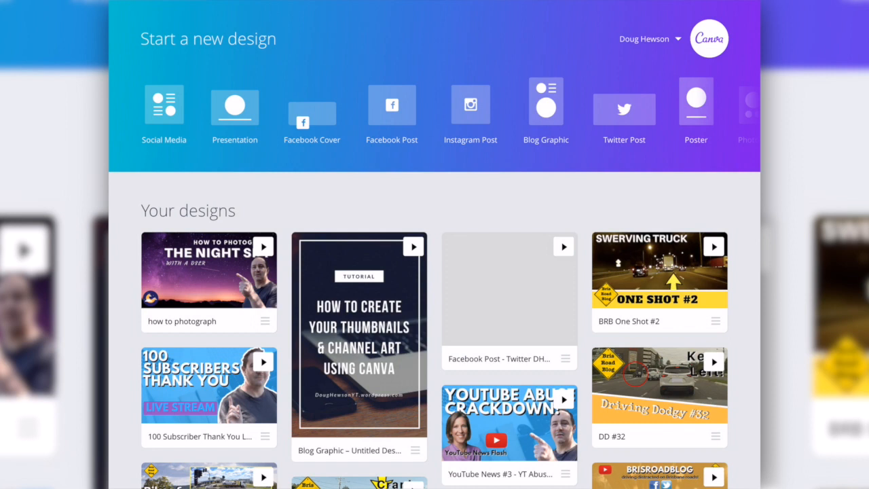
scroll(434, 272, "down", 5)
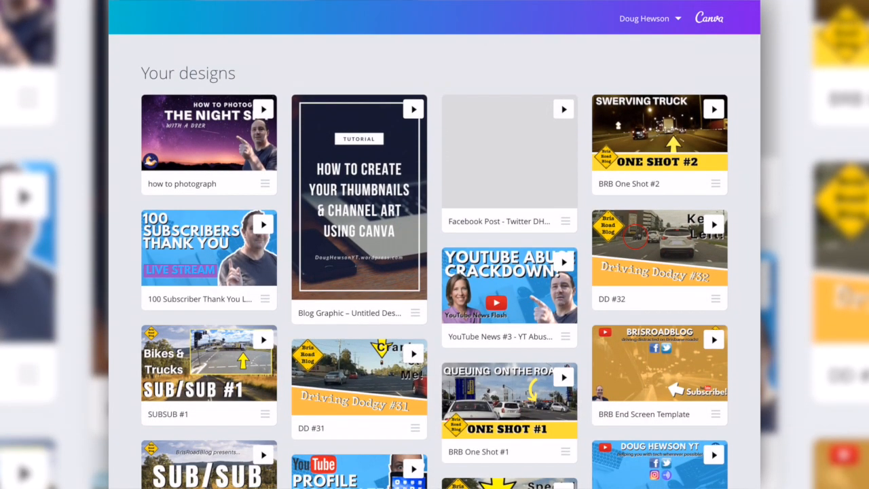
left_click(209, 145)
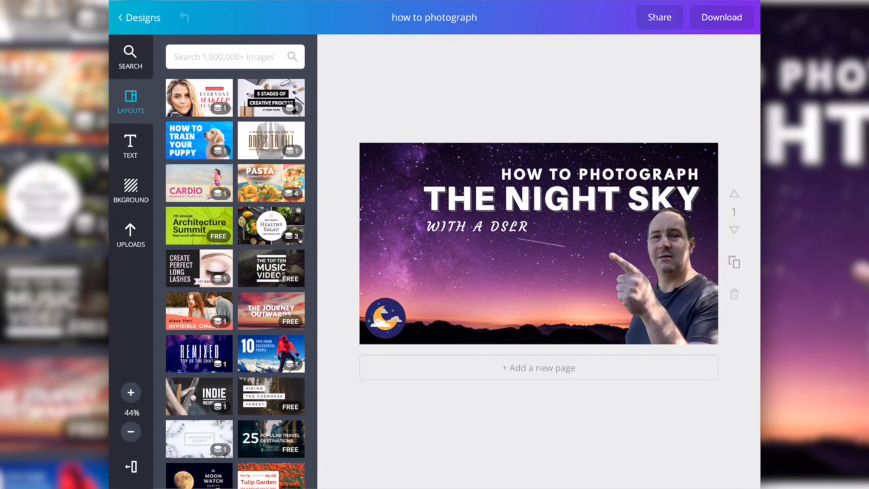
Browse the text, background, uploads and layouts panels of the iPad editor.
left_click(130, 146)
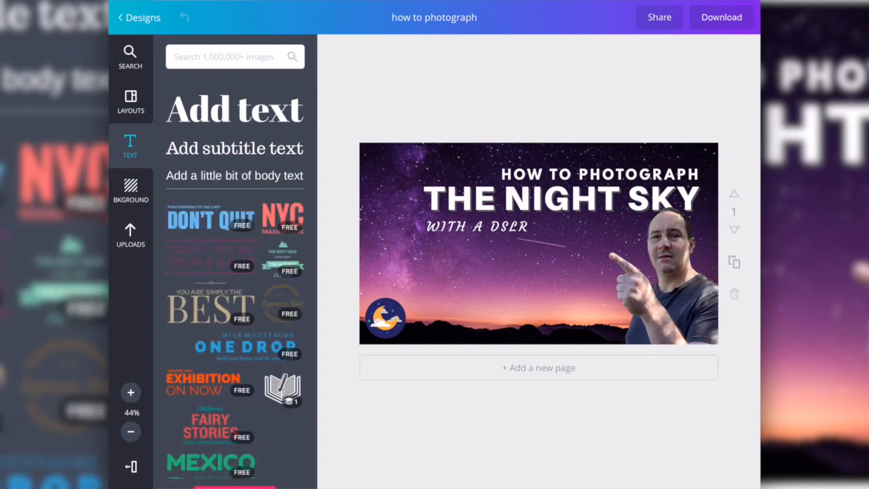
scroll(234, 272, "down", 10)
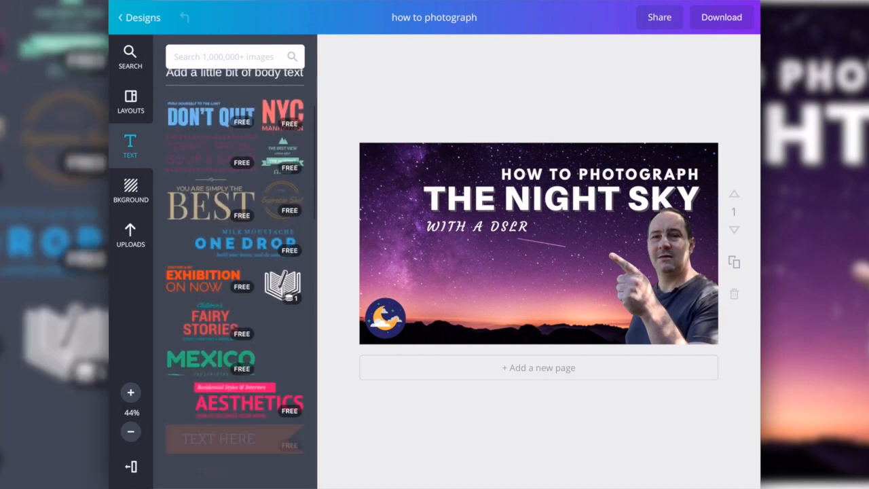
scroll(234, 272, "down", 2)
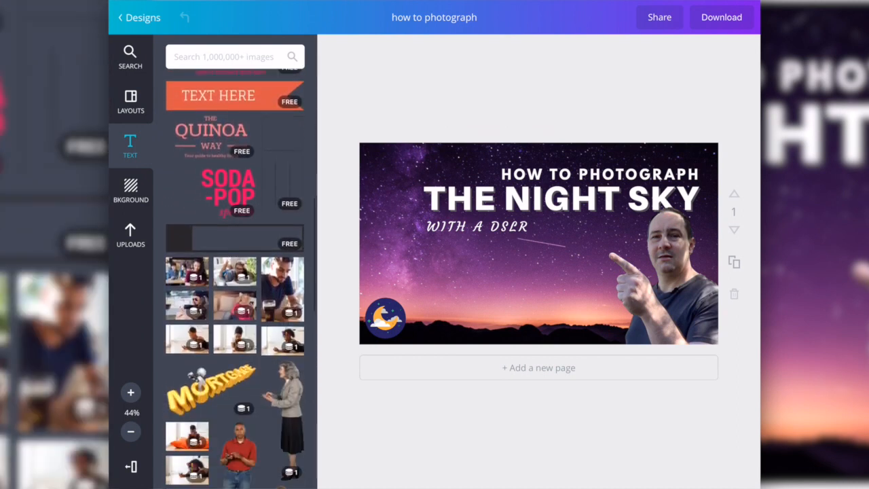
scroll(234, 272, "up", 5)
scroll(234, 271, "up", 3)
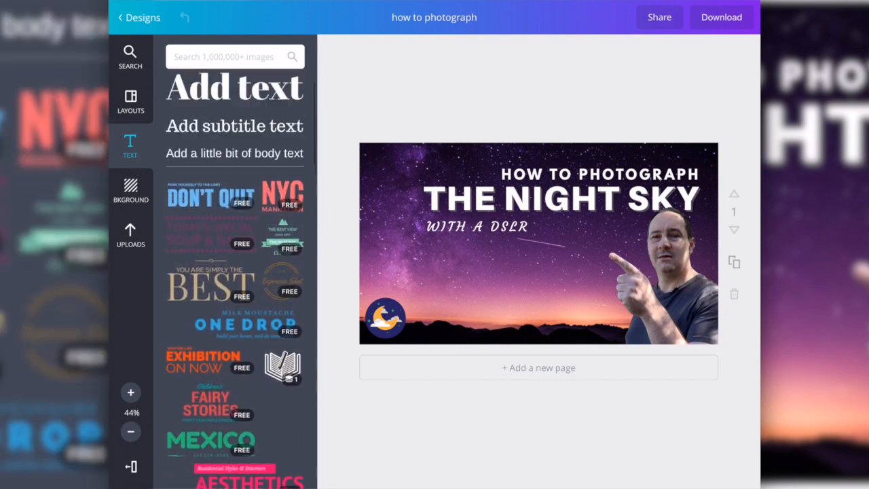
scroll(235, 272, "down", 3)
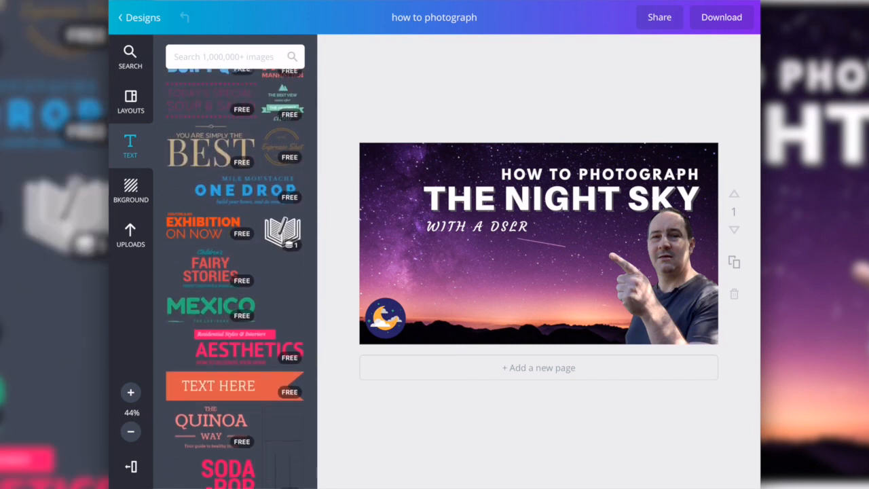
left_click(130, 190)
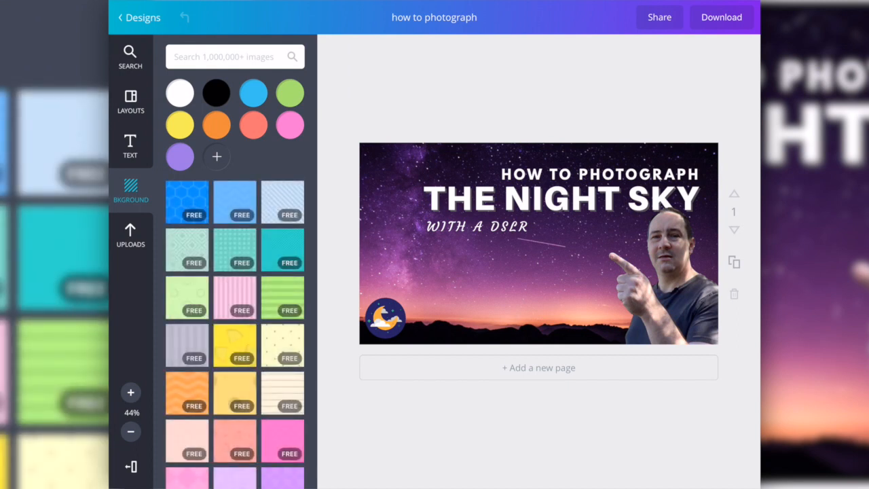
left_click(130, 235)
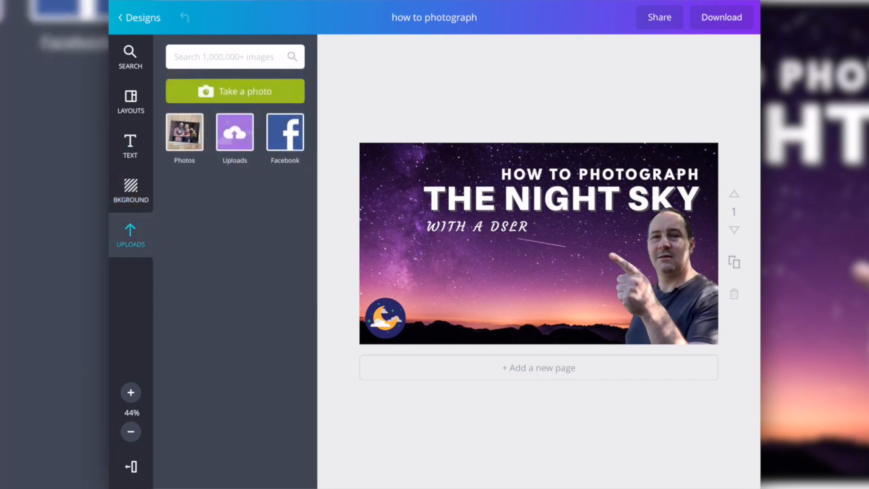
left_click(235, 132)
left_click(184, 133)
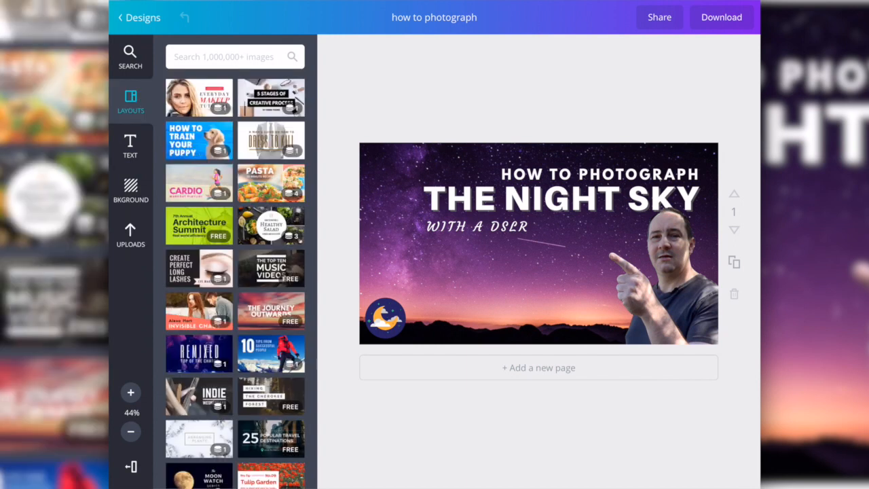
scroll(235, 271, "down", 5)
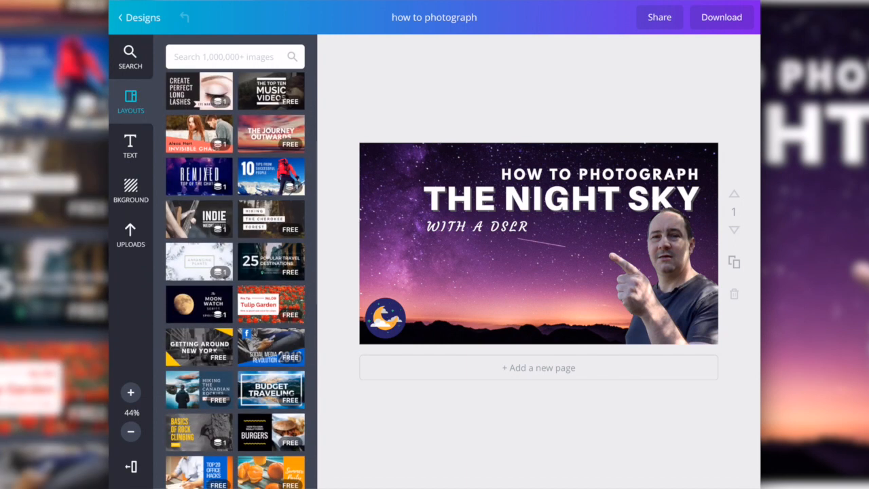
scroll(235, 272, "down", 10)
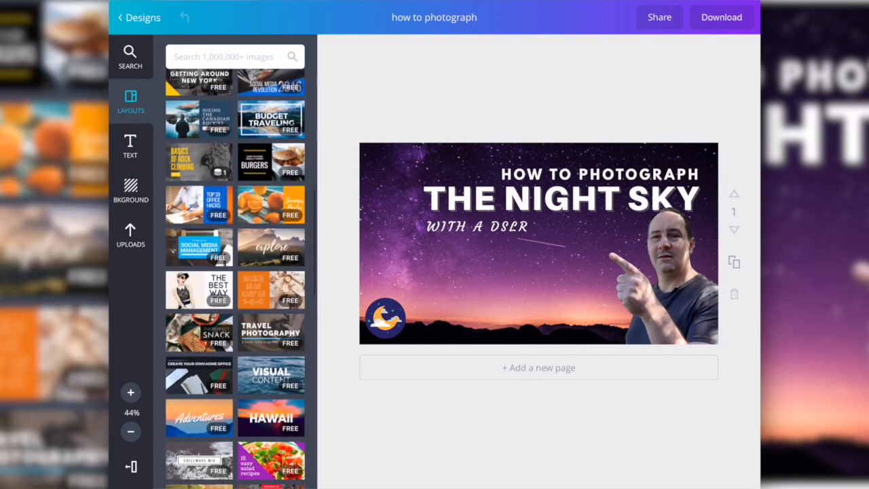
scroll(235, 271, "down", 4)
scroll(235, 272, "up", 15)
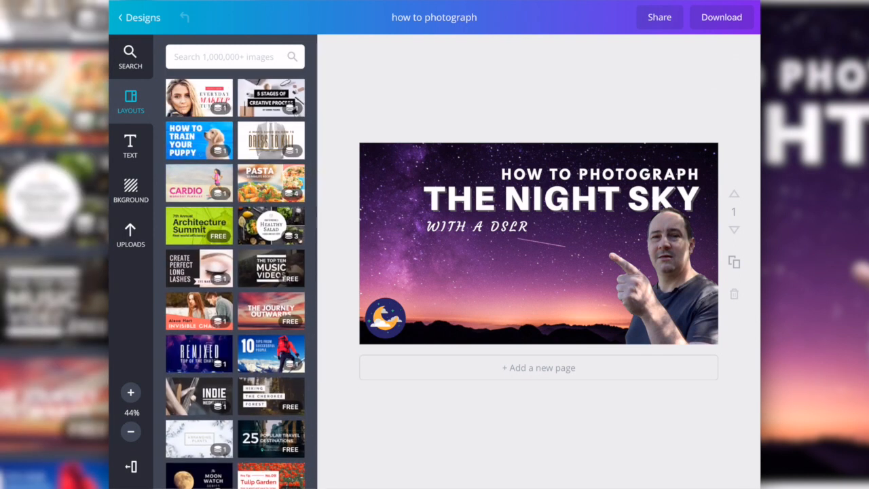
Inspect the background photo's filter, crop and transparency options and the moon icon's options without changing them.
left_click(489, 278)
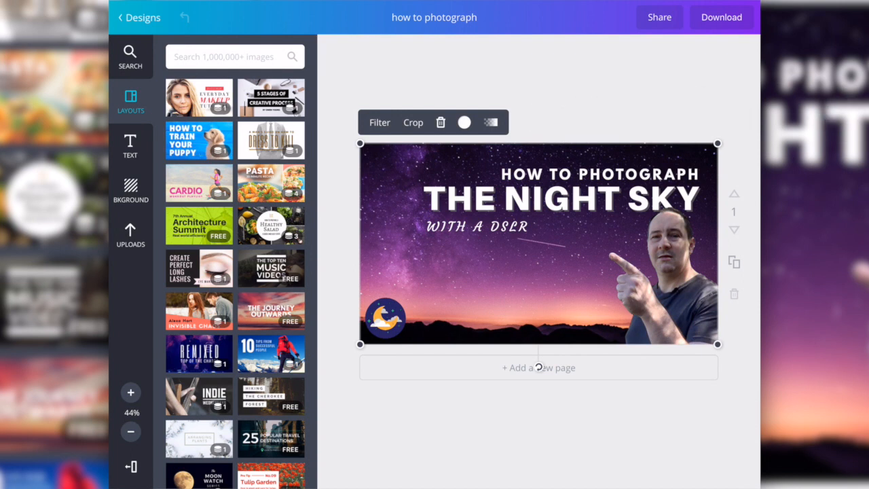
left_click(380, 123)
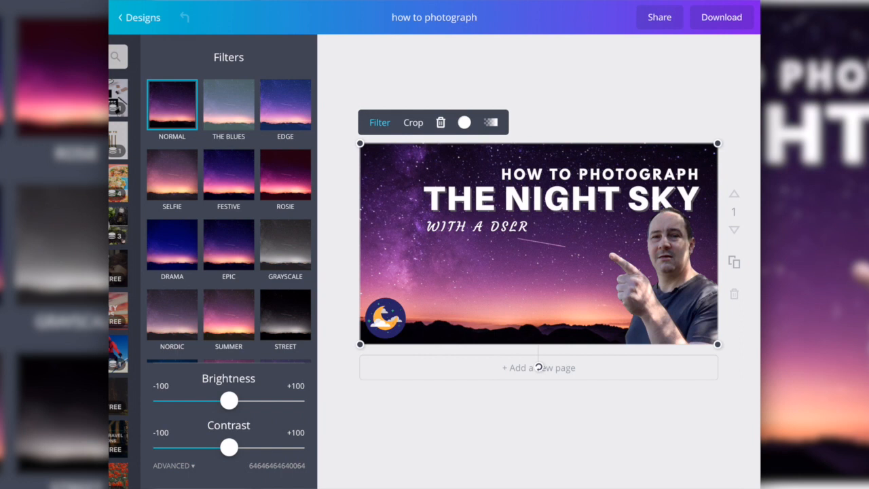
left_click(413, 123)
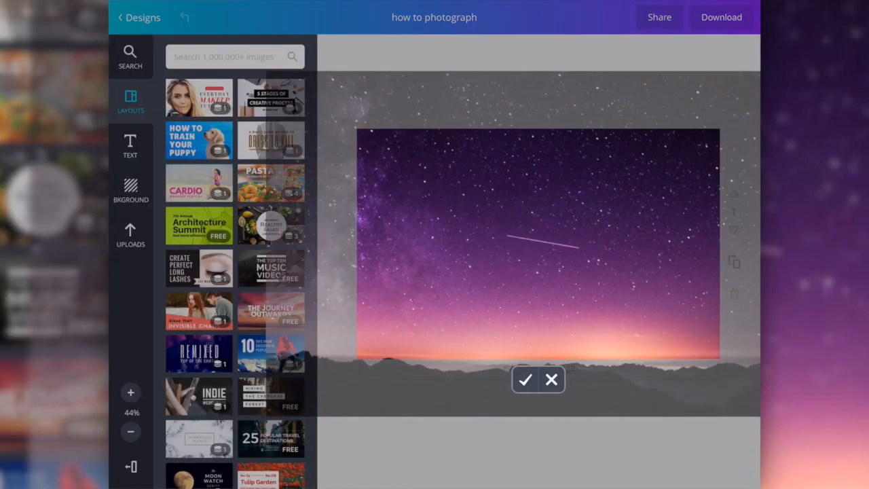
left_click(551, 380)
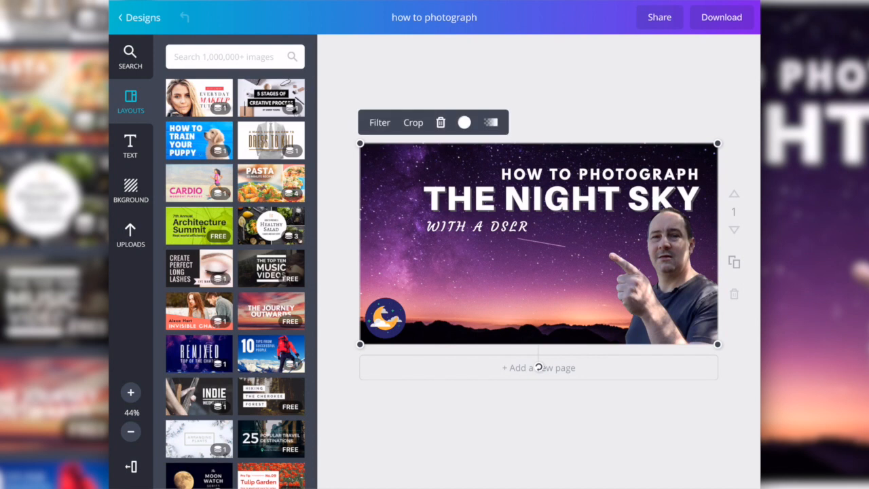
left_click(491, 122)
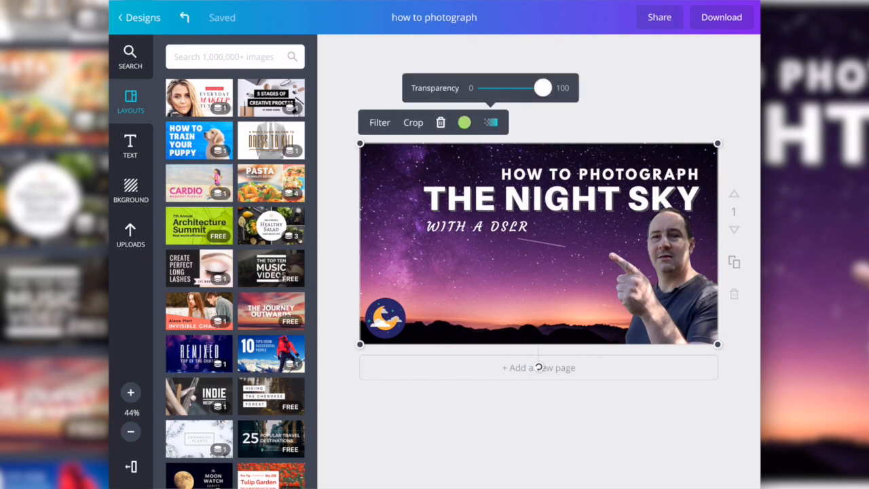
left_click(538, 367)
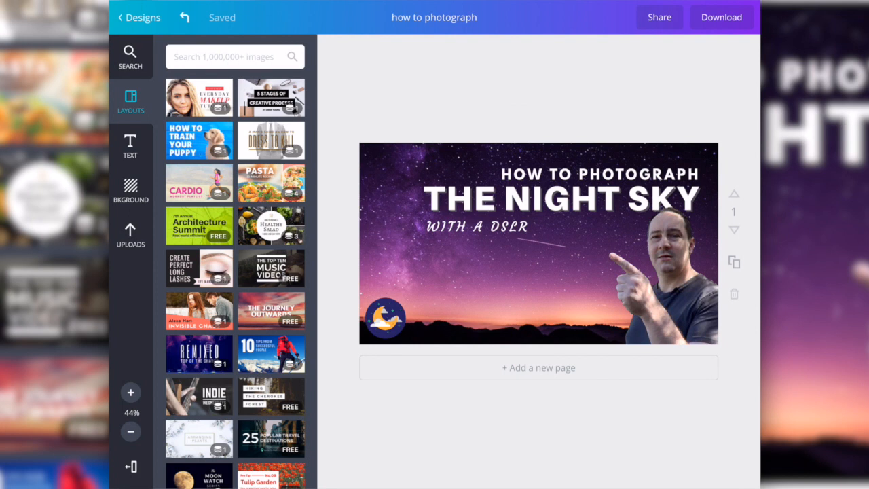
left_click(385, 318)
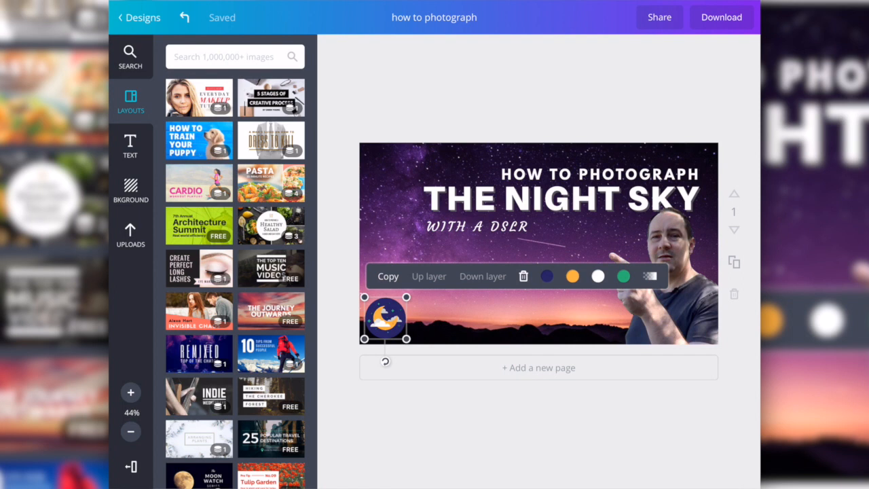
Change the WITH A DSLR subtitle's font to Cooper Hewitt Heavy.
left_click(477, 226)
left_click(477, 226)
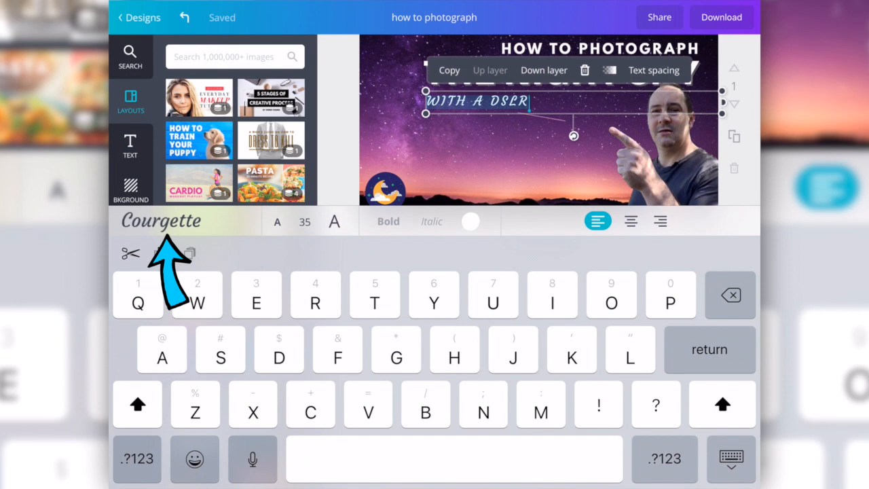
left_click(161, 221)
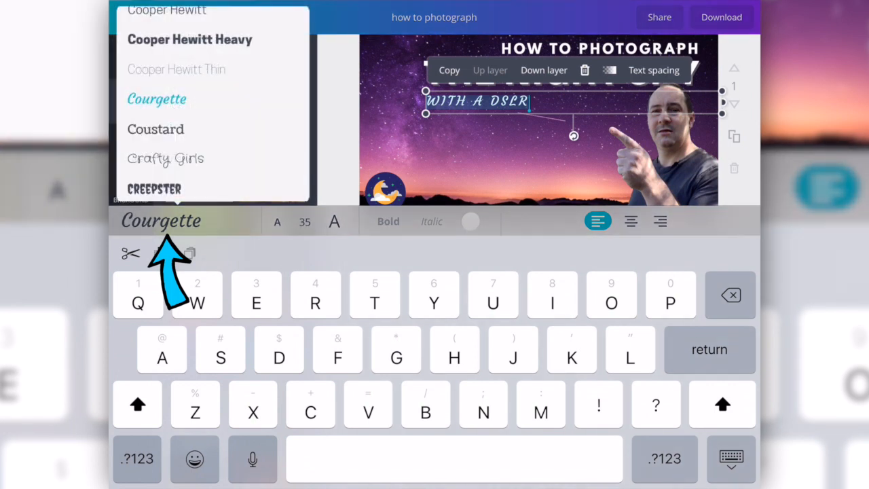
scroll(212, 104, "up", 1)
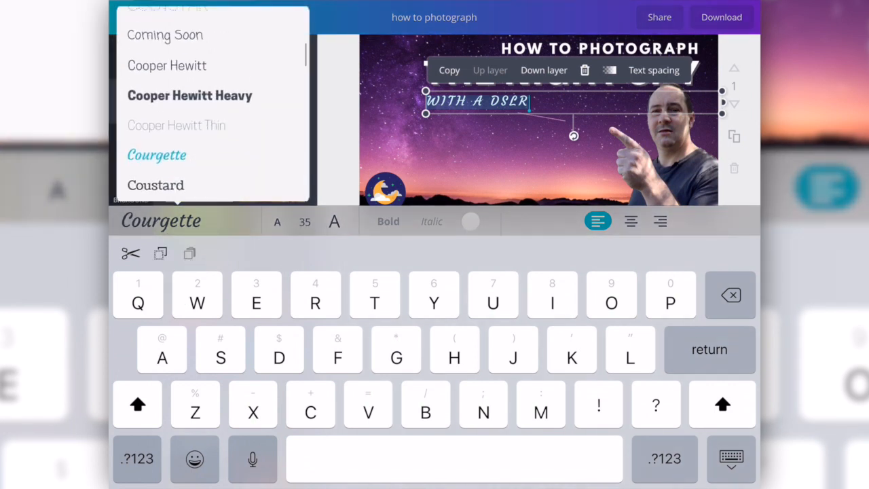
left_click(190, 95)
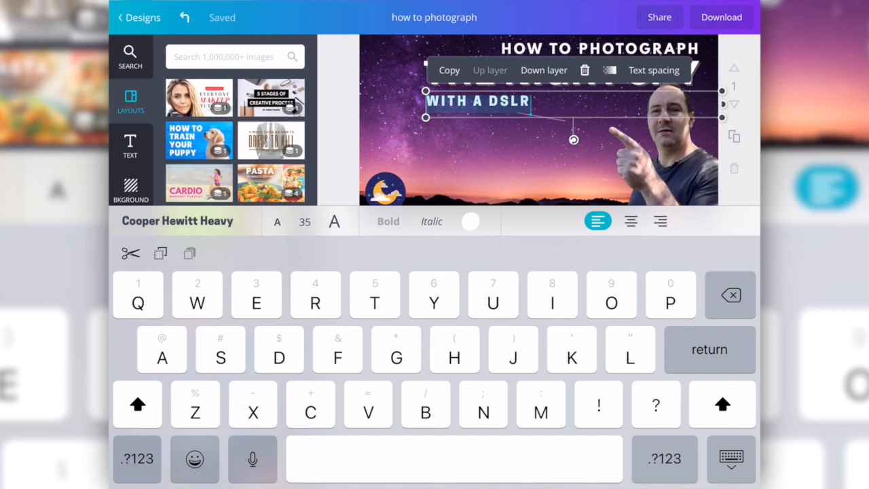
Examine the subtitle's font-size controls and size list, then dismiss the keyboard.
left_click(277, 221)
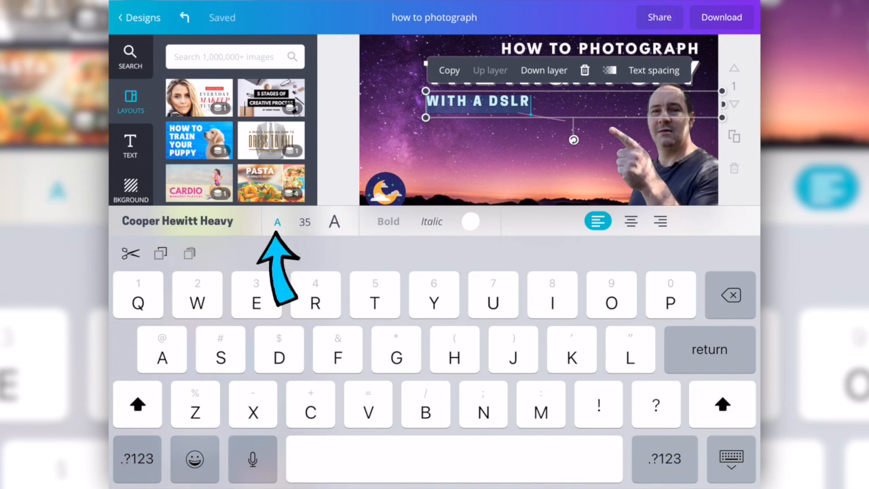
left_click(334, 221)
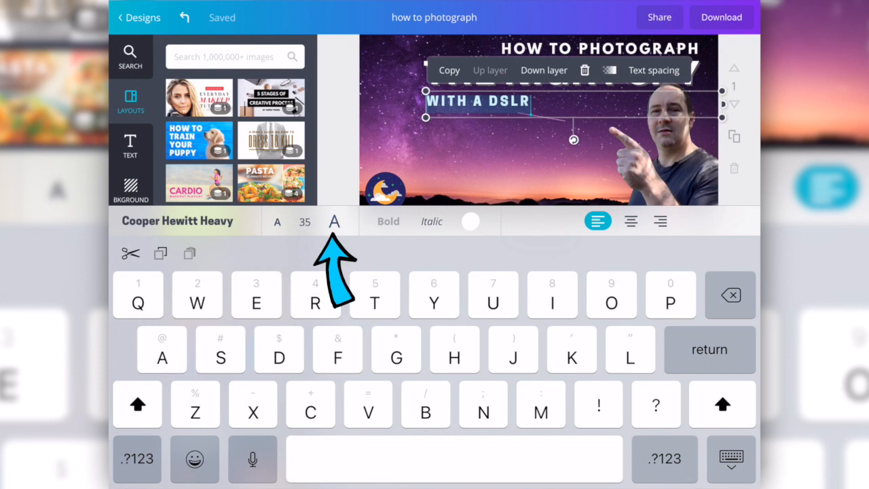
left_click(305, 221)
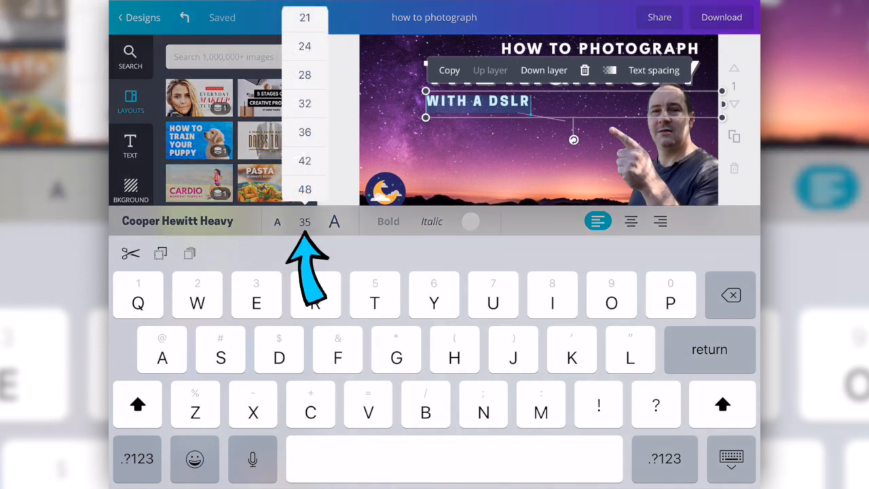
left_click(304, 221)
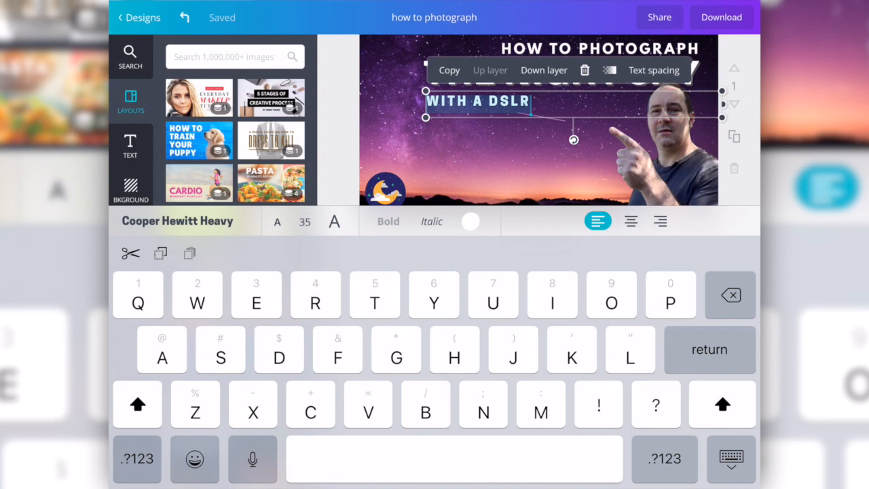
left_click(732, 459)
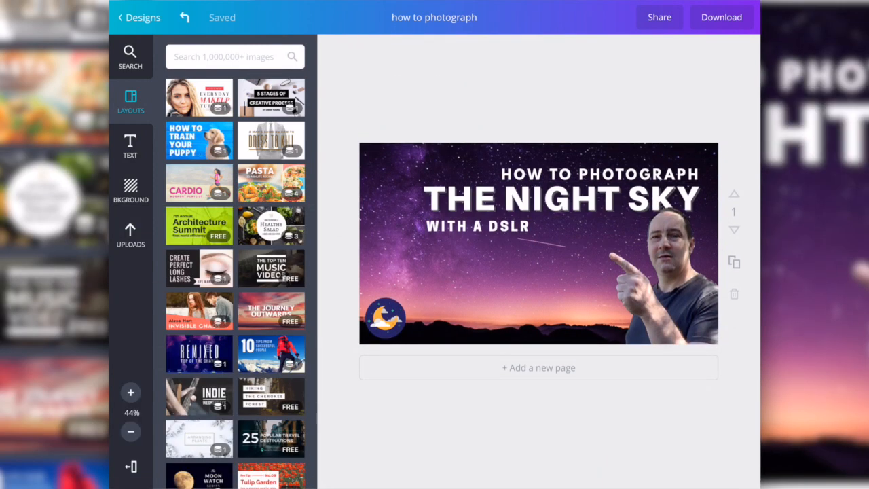